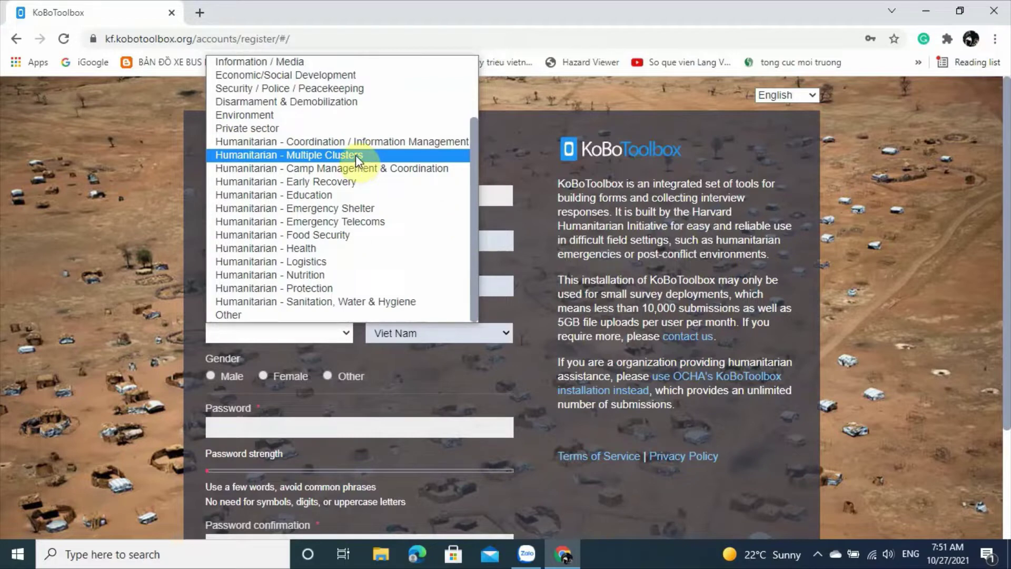
Set the sector to Humanitarian - Multiple Clusters and the gender to Male in the registration form.
click(357, 158)
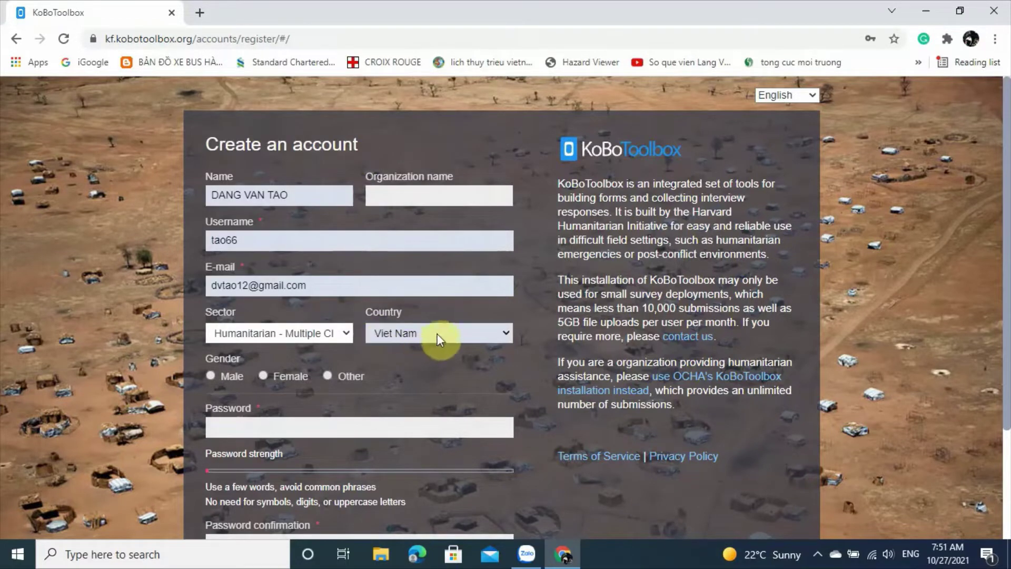
click(211, 375)
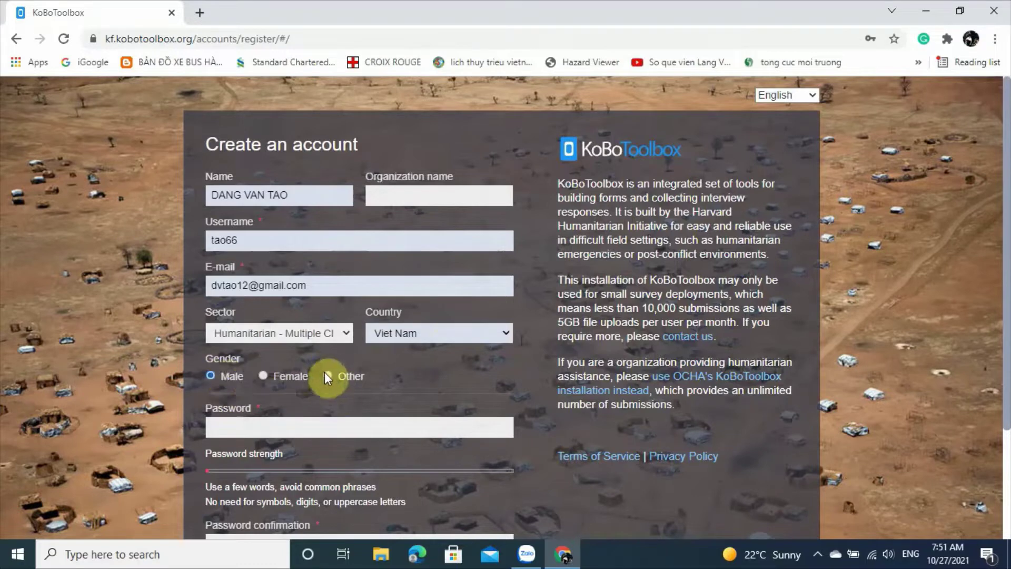
Fill in the account password from the saved credentials and try to submit the registration form.
click(232, 428)
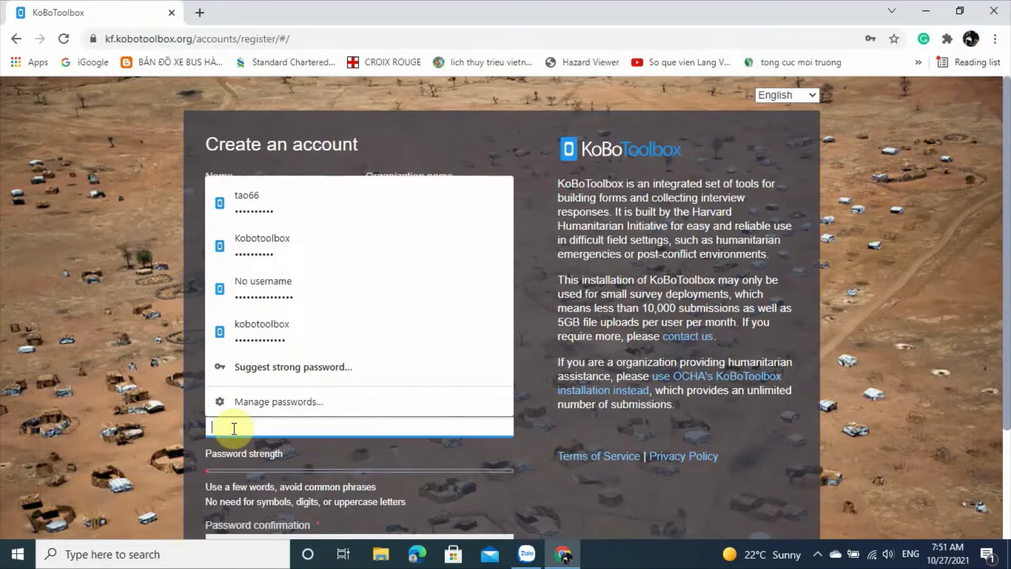
click(100, 349)
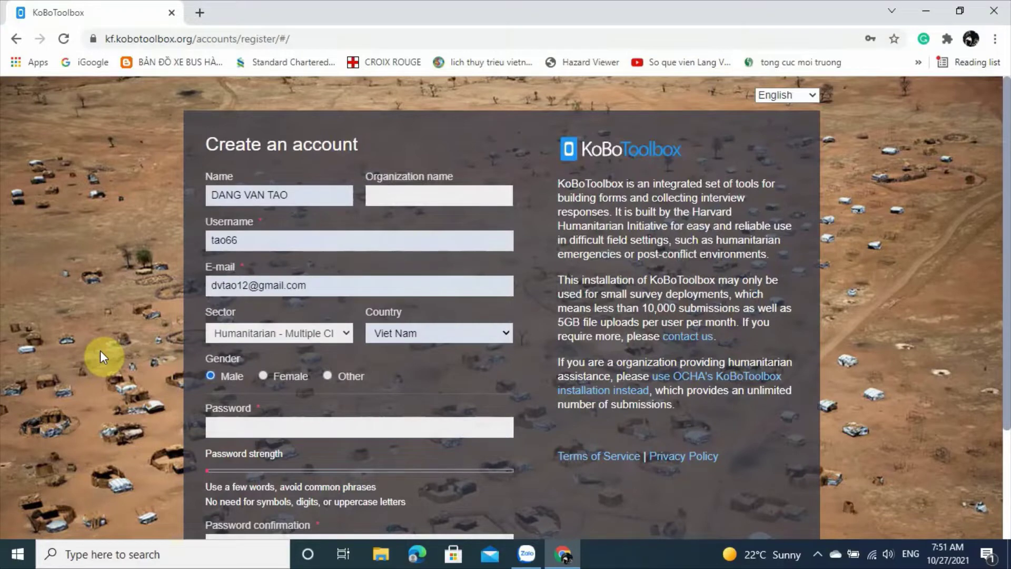
click(243, 427)
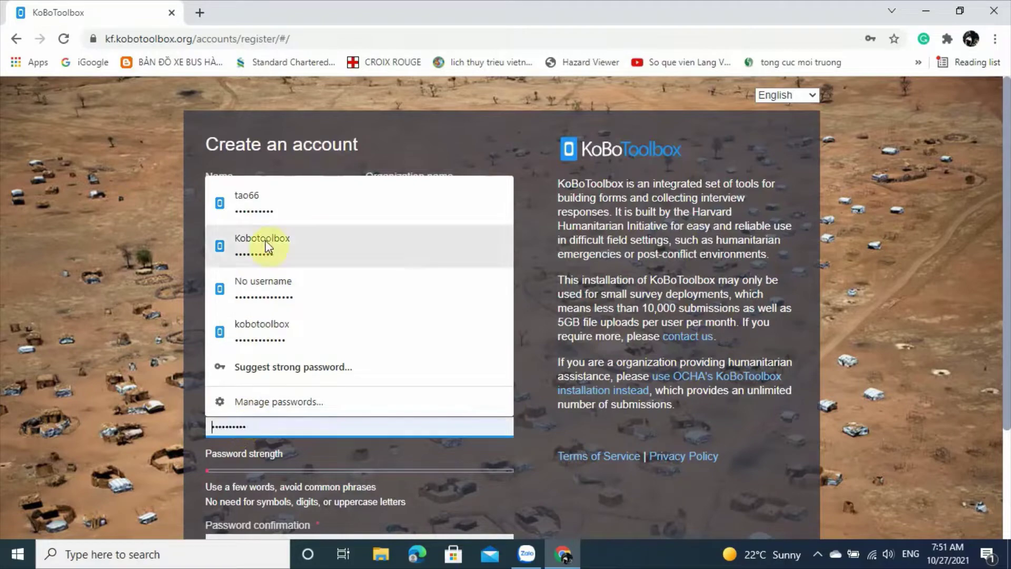
click(266, 208)
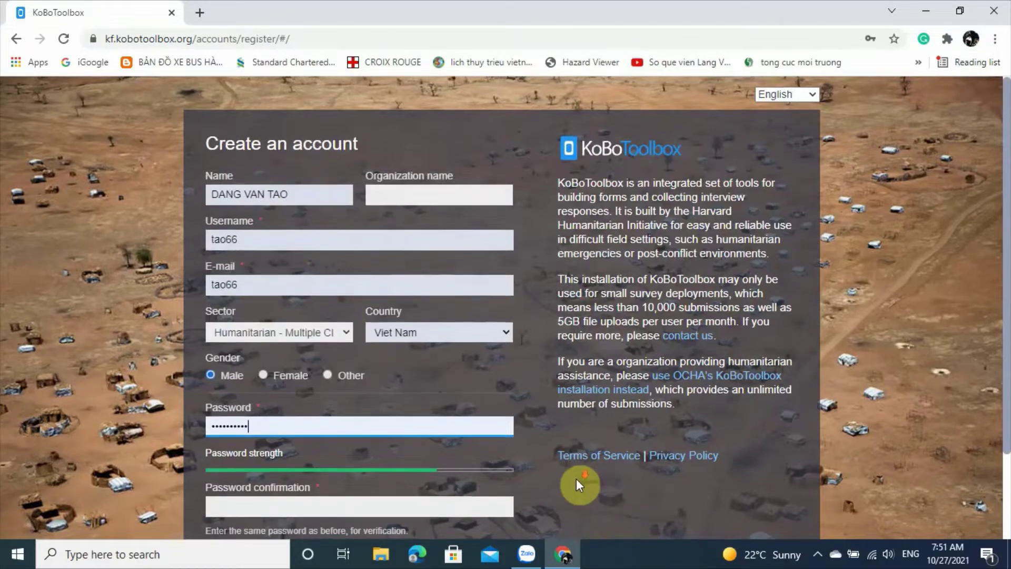
scroll(395, 410, down, 2)
click(358, 403)
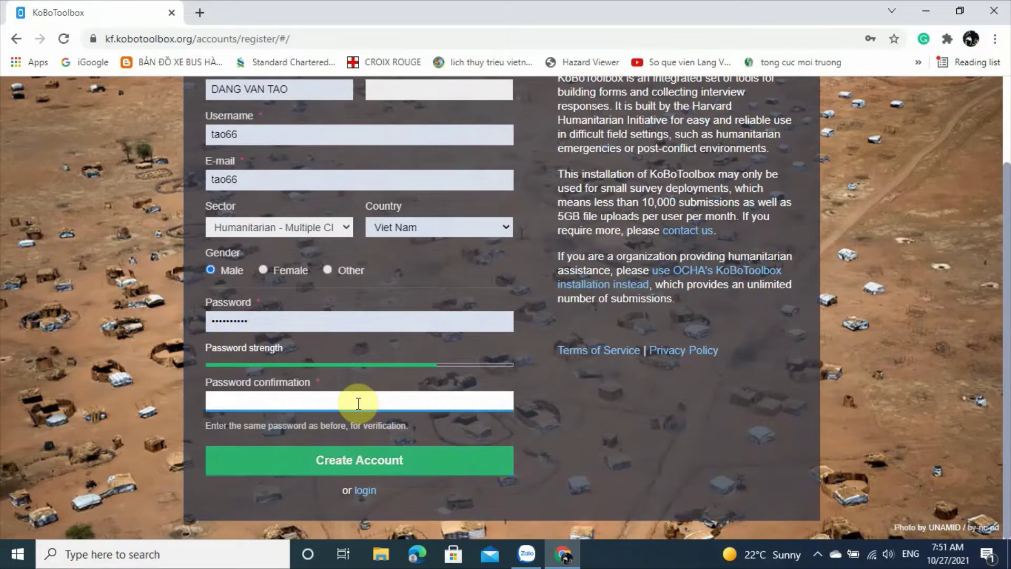
click(366, 469)
click(316, 316)
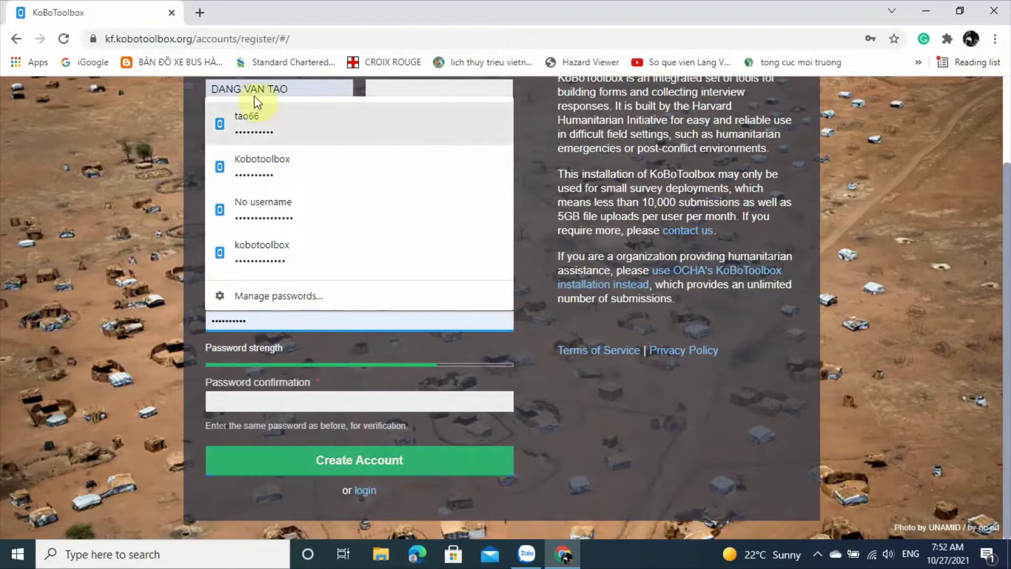
Open the Gmail inbox alongside the registration page, look at it, and return to the KoBoToolbox registration form.
click(200, 12)
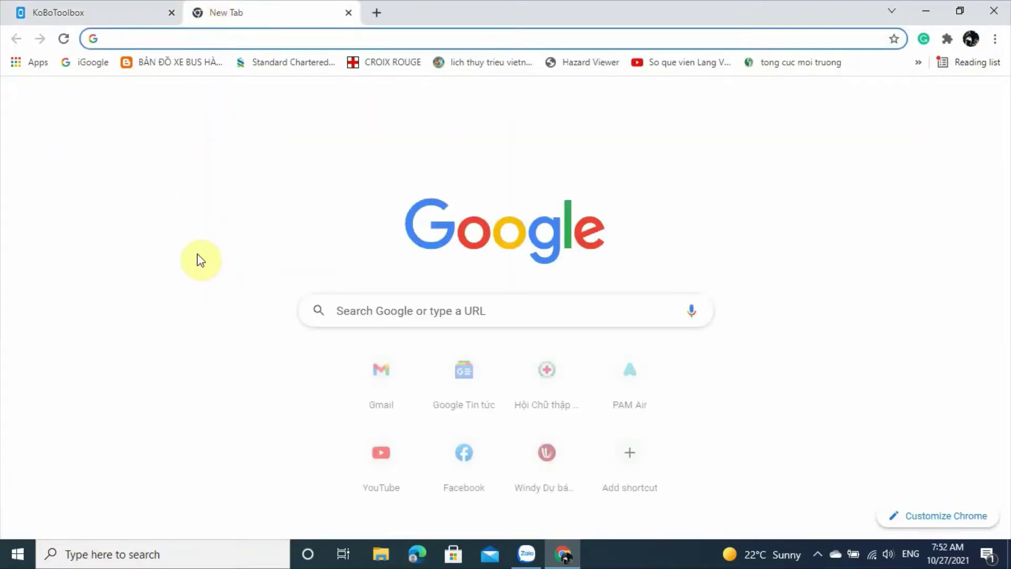
click(377, 379)
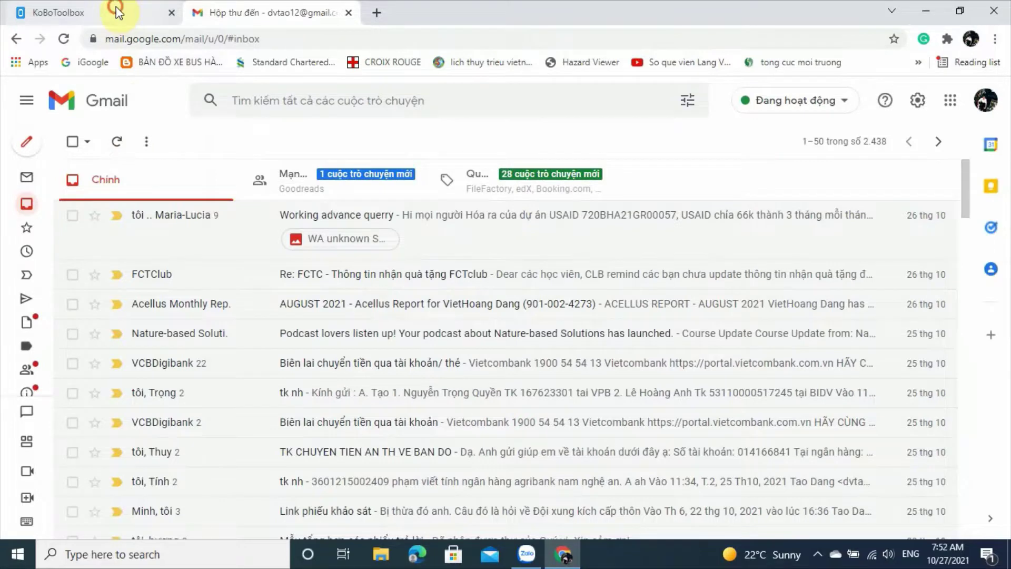
click(117, 12)
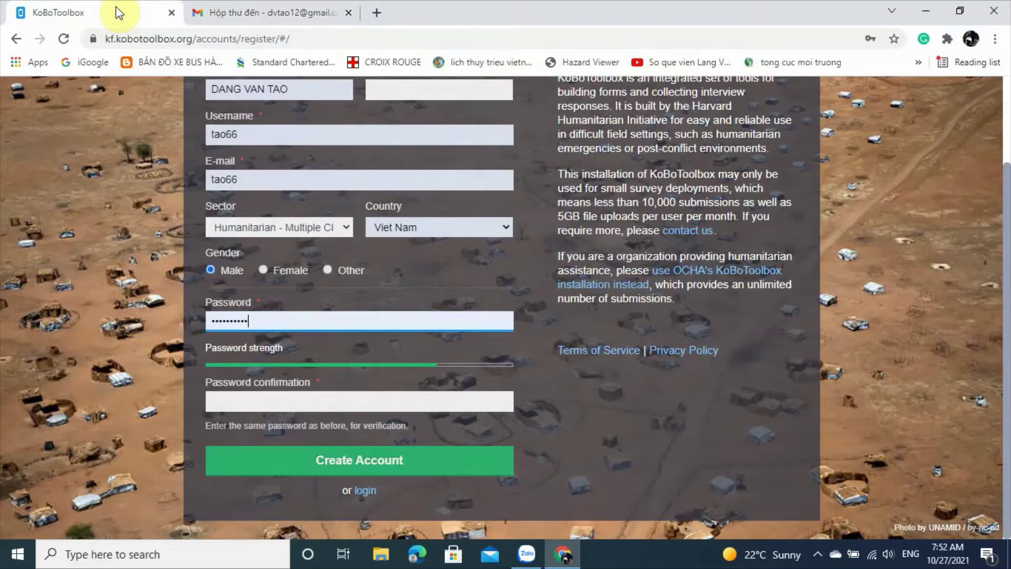
Switch from registration to the login page and log in with the prefilled username and password.
click(373, 492)
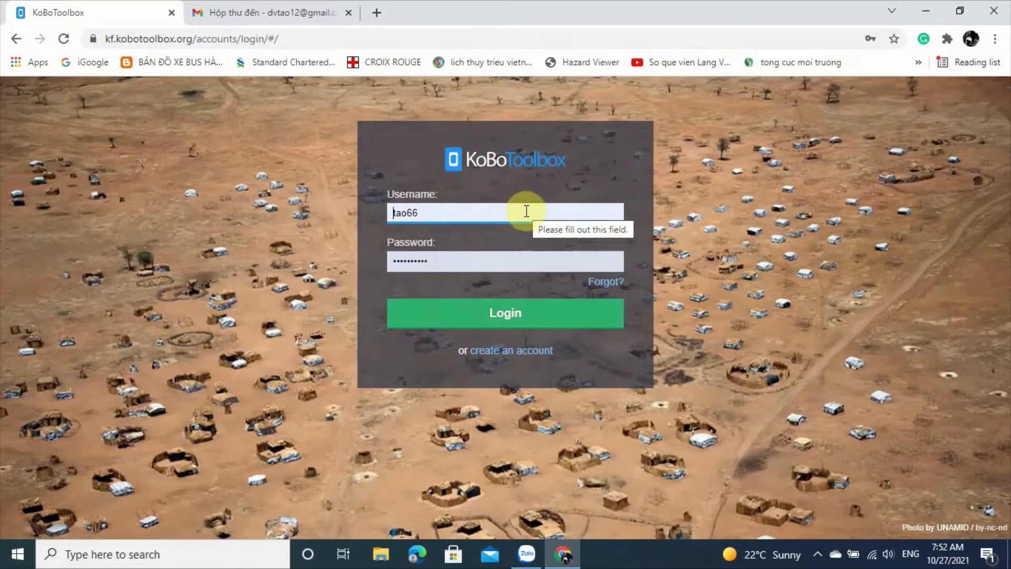
click(494, 262)
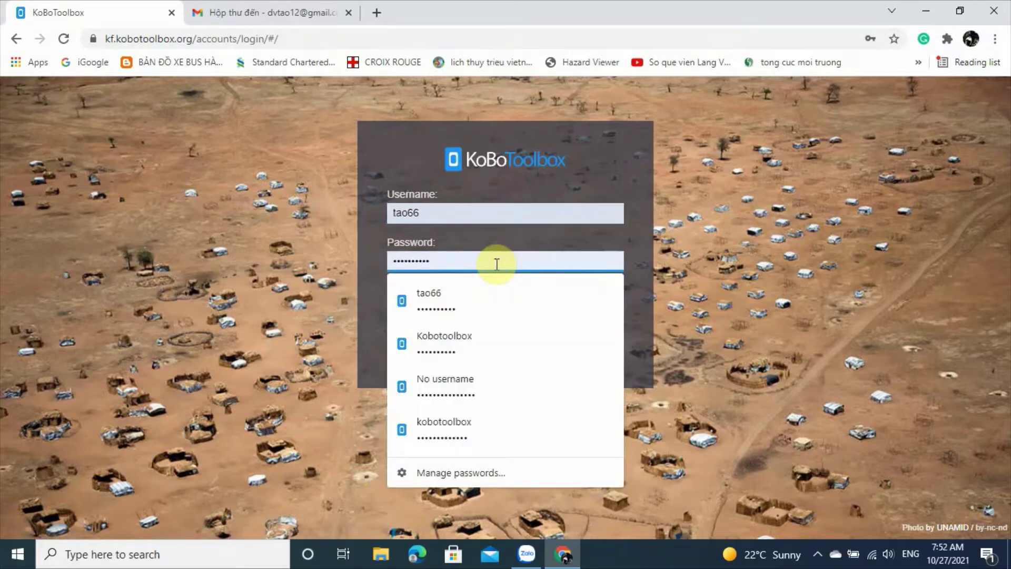
click(336, 263)
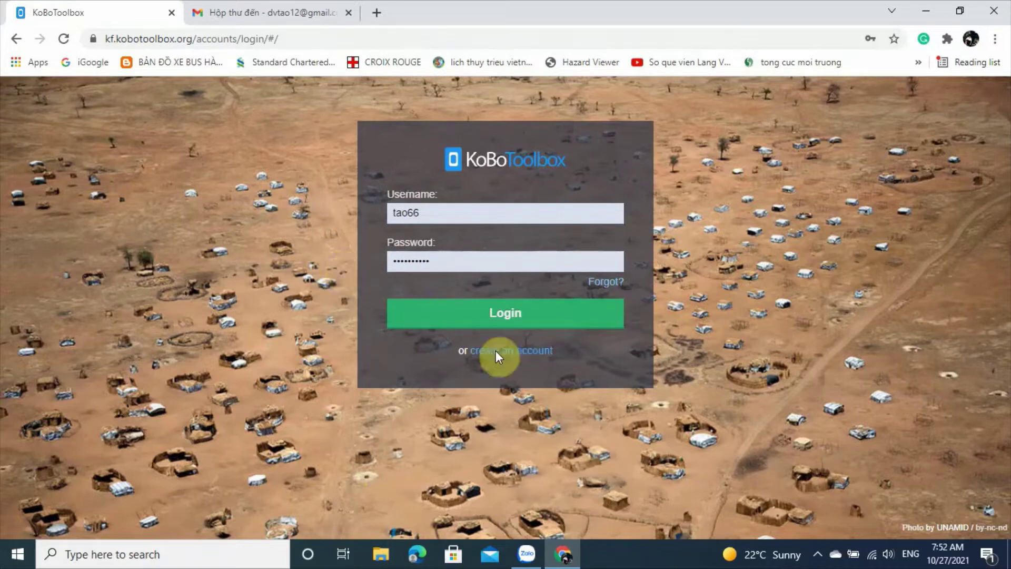
click(493, 317)
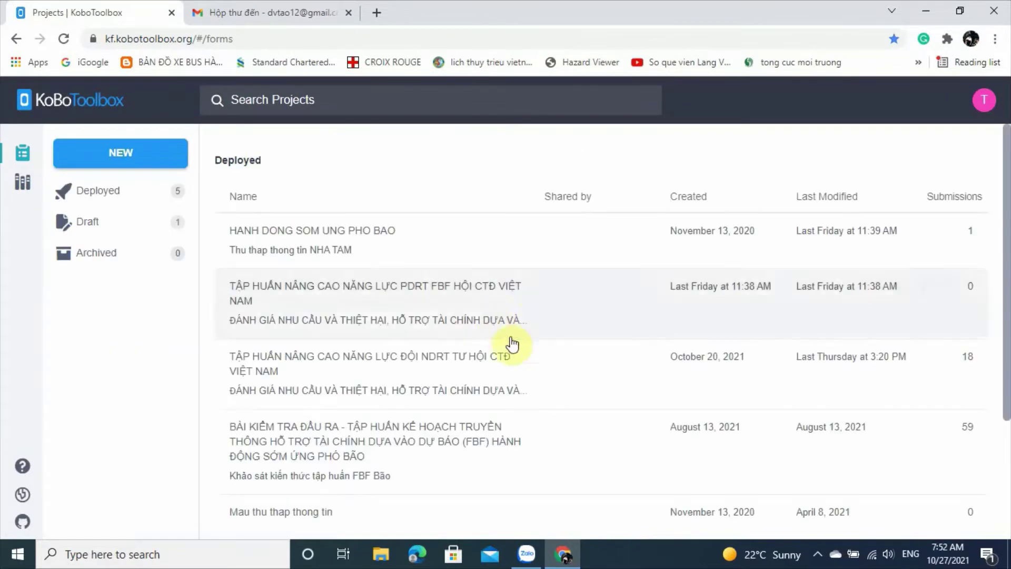
Start a new project and choose to build it from scratch.
click(106, 158)
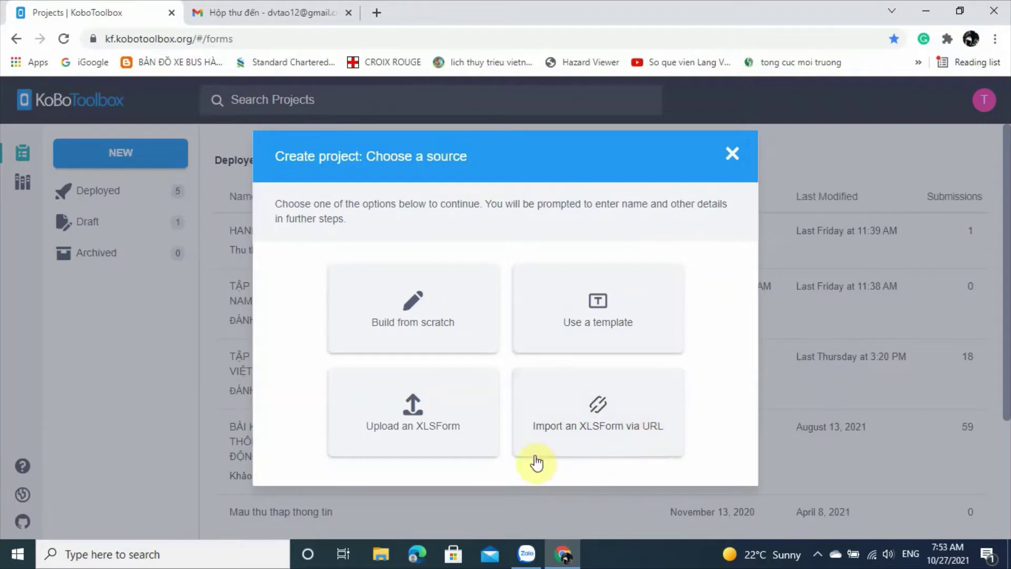
click(419, 322)
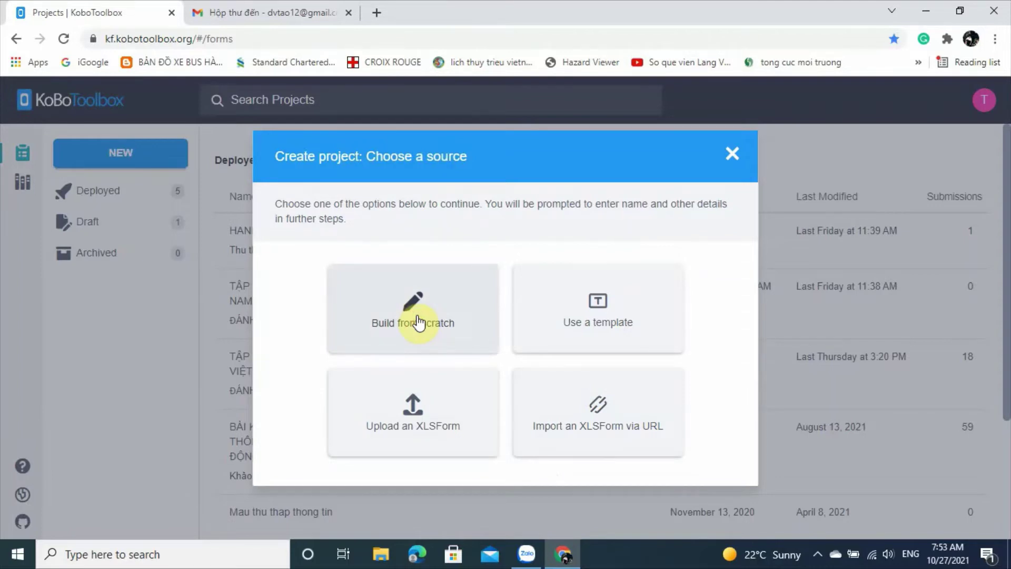
click(419, 323)
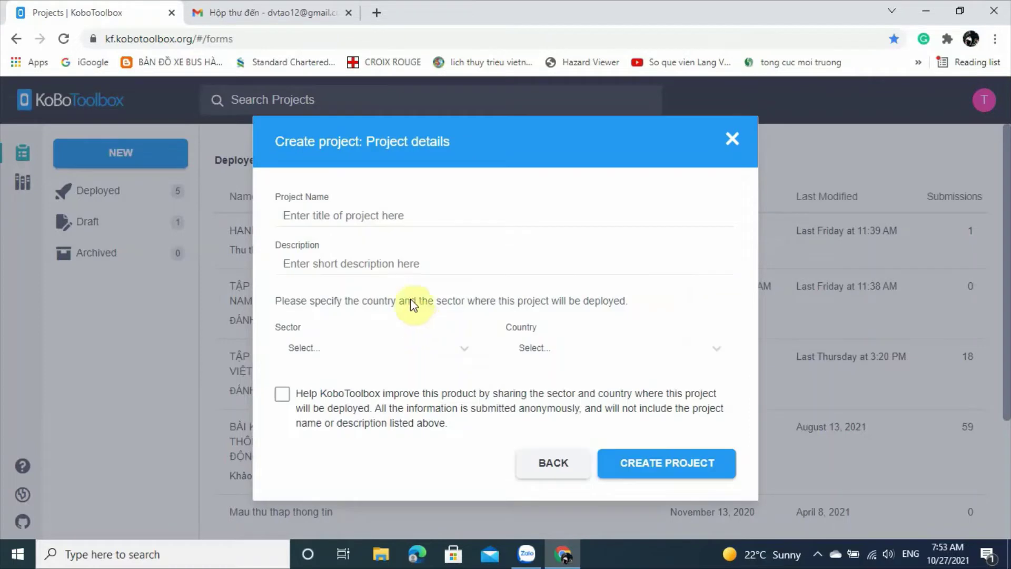
Name the project "Khảo sát thu thập thông tin đầu vào" and describe it as "Dự án USAID".
click(380, 216)
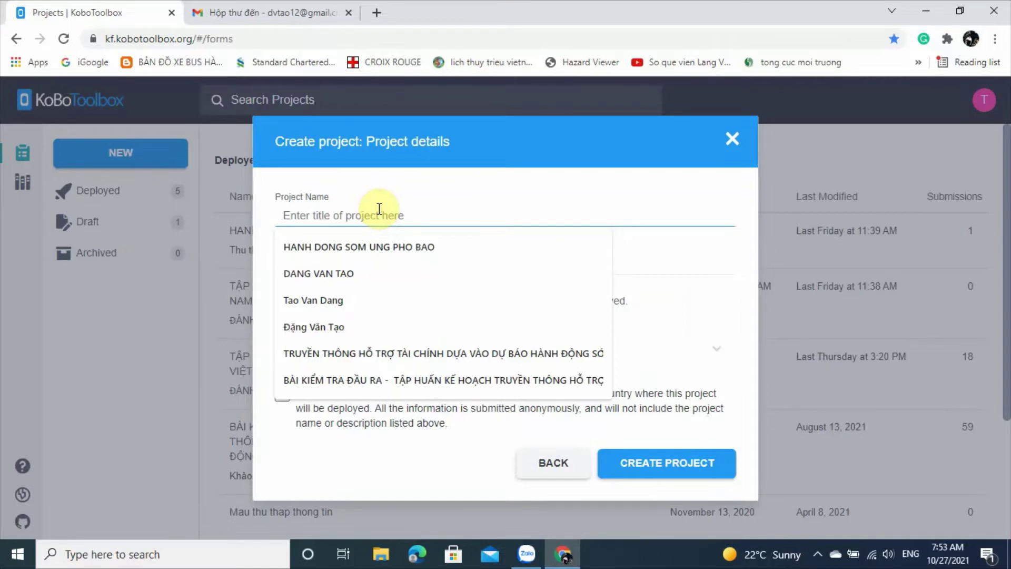
text(Khảo s)
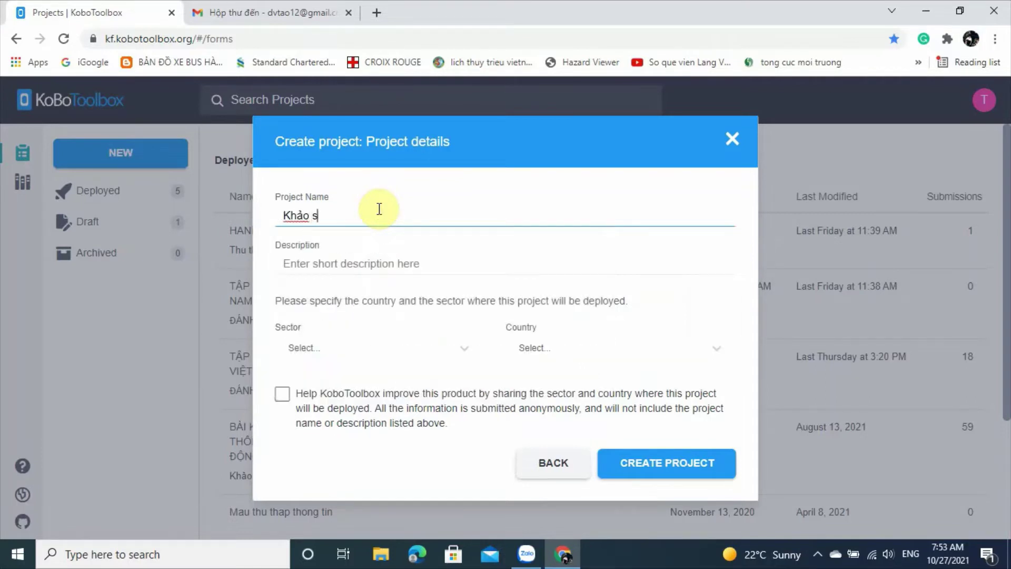
text(át thu tha)
text(p thông t)
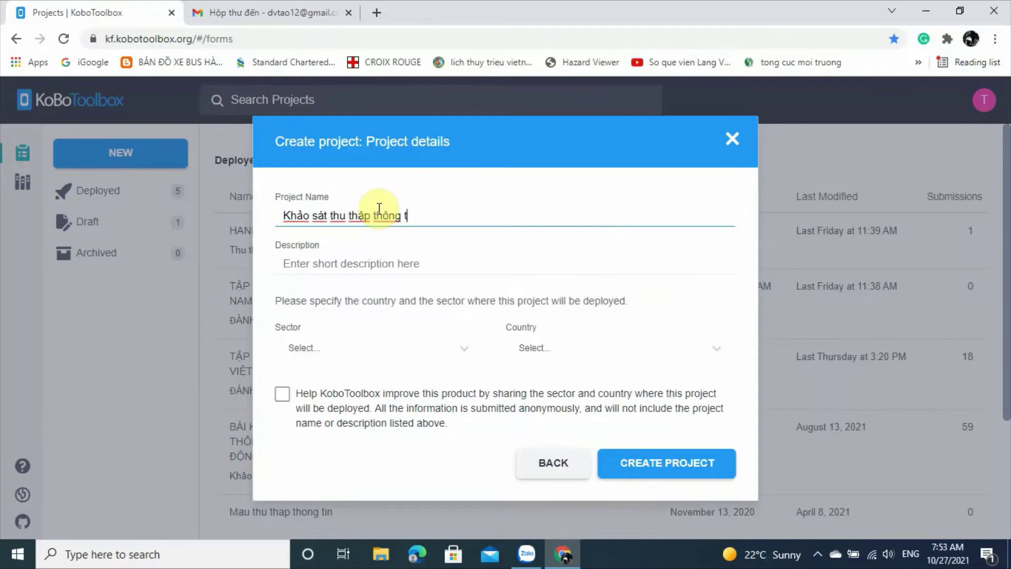
text(in)
text( đầu )
text(vao)
click(392, 265)
text(Dư án )
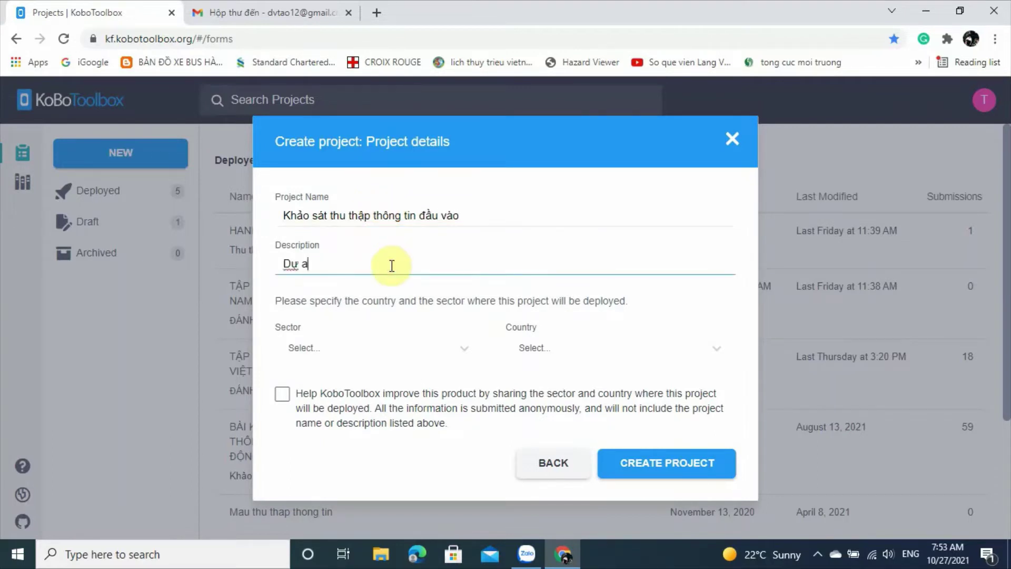
text(USAID)
Set the project's sector to Humanitarian - Multiple Clusters and its country to Viet Nam.
click(402, 358)
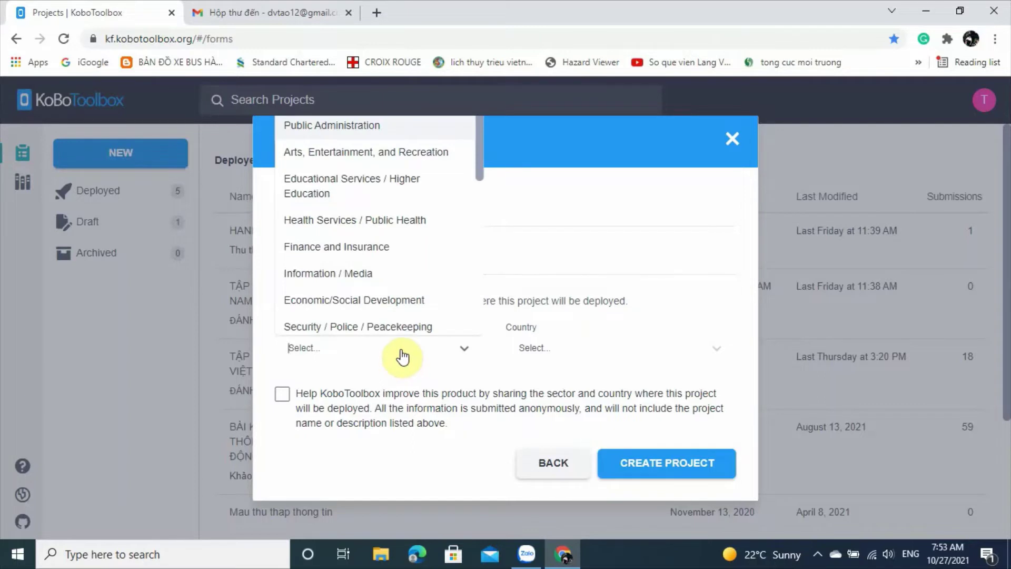
drag(481, 144, 482, 220)
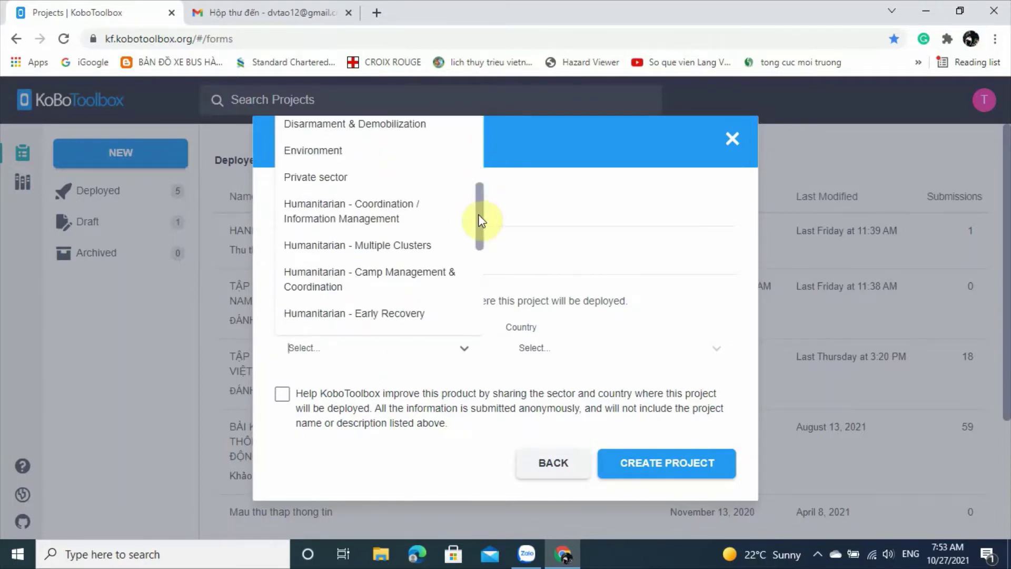
click(395, 244)
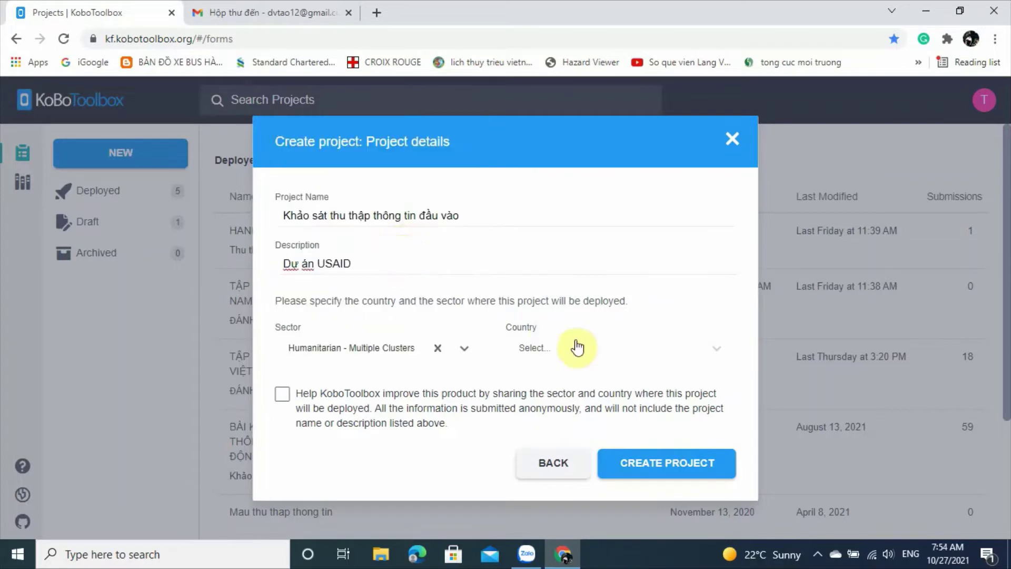
click(592, 352)
text(v)
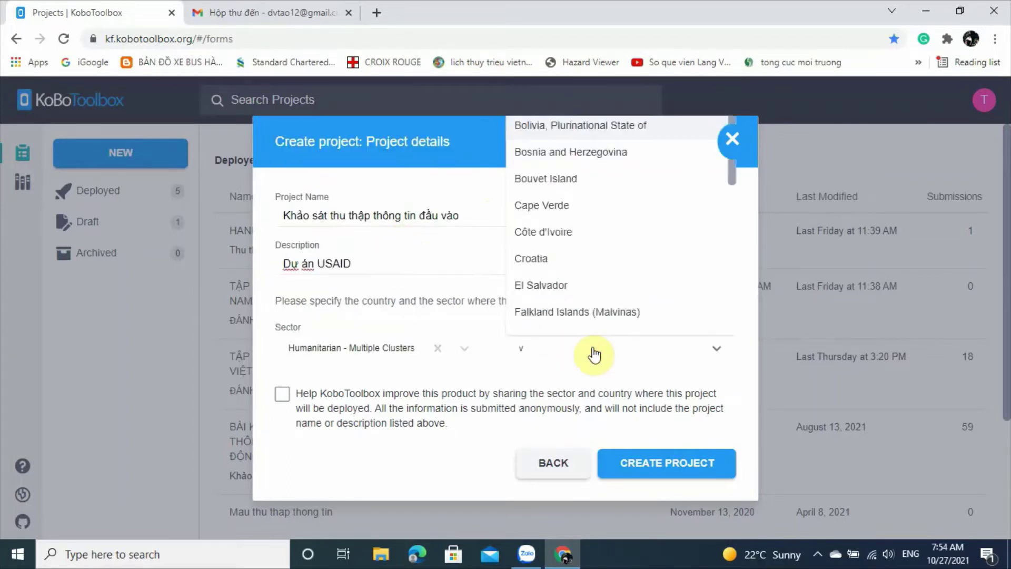
text(iet)
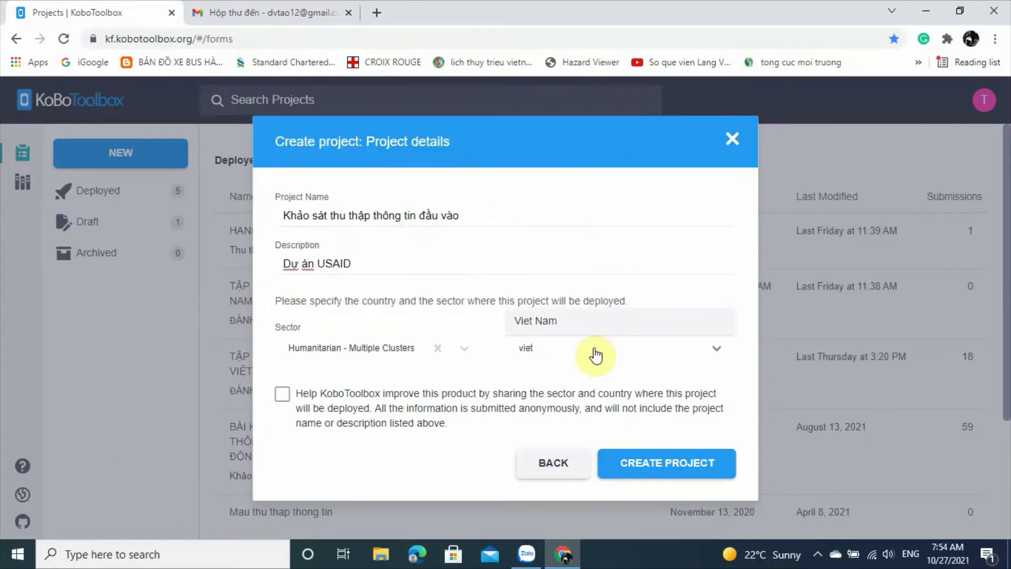
click(589, 323)
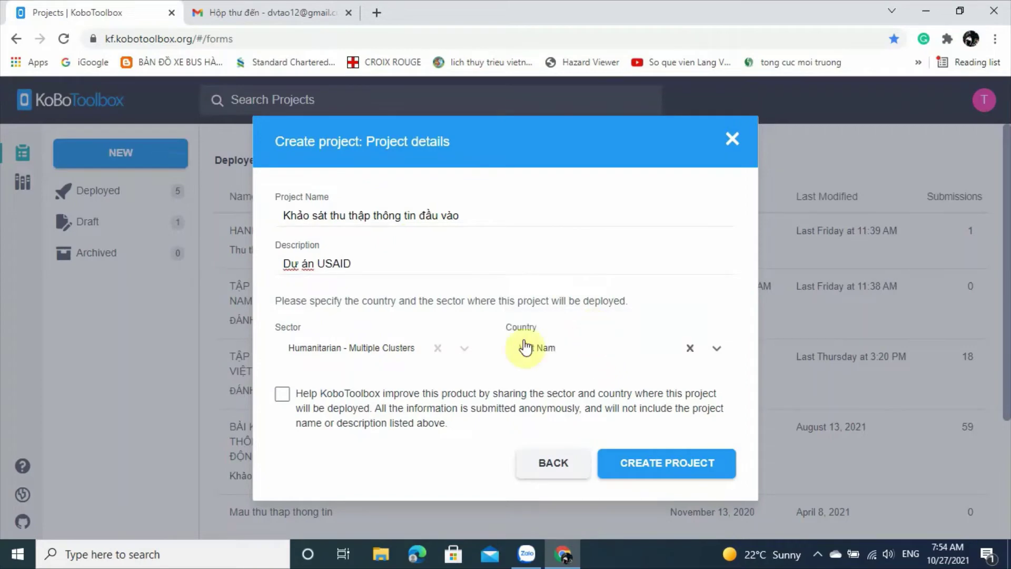
Agree to share the sector and country anonymously with KoboToolbox and create the project.
click(284, 399)
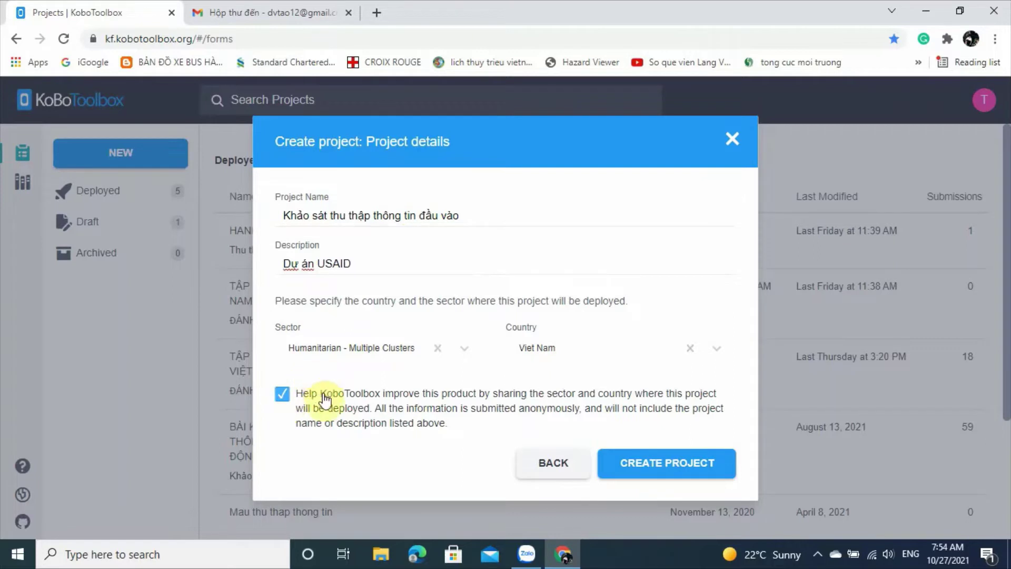
click(670, 469)
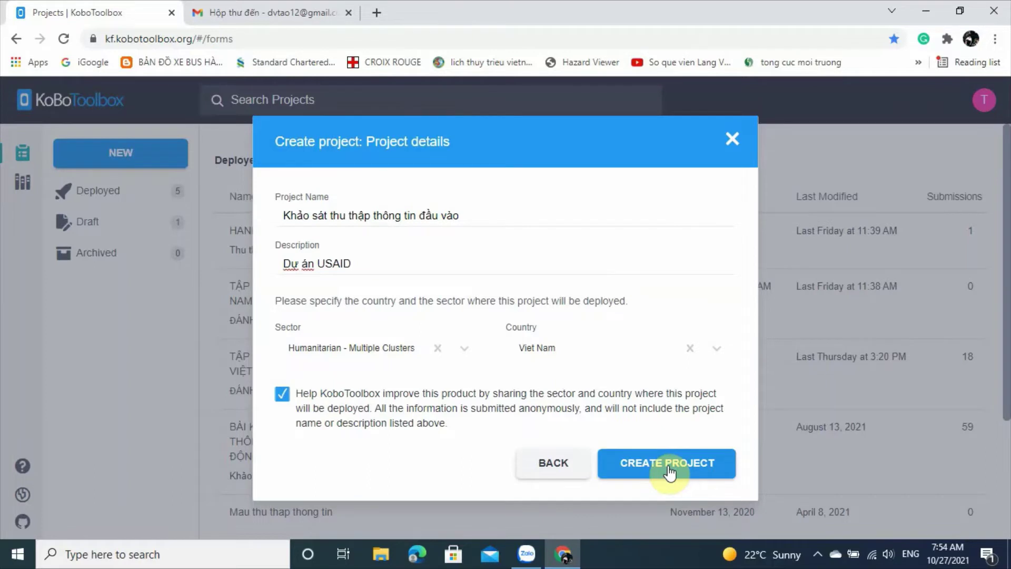
click(670, 470)
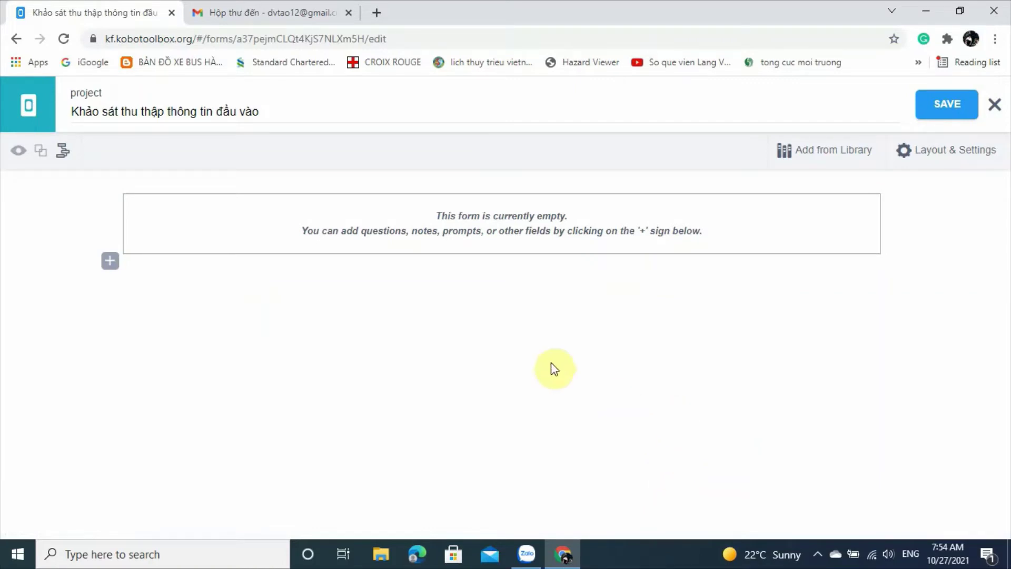
Add a Select One question titled "Mẫu phỏng vấn số 2" to the empty form.
click(109, 266)
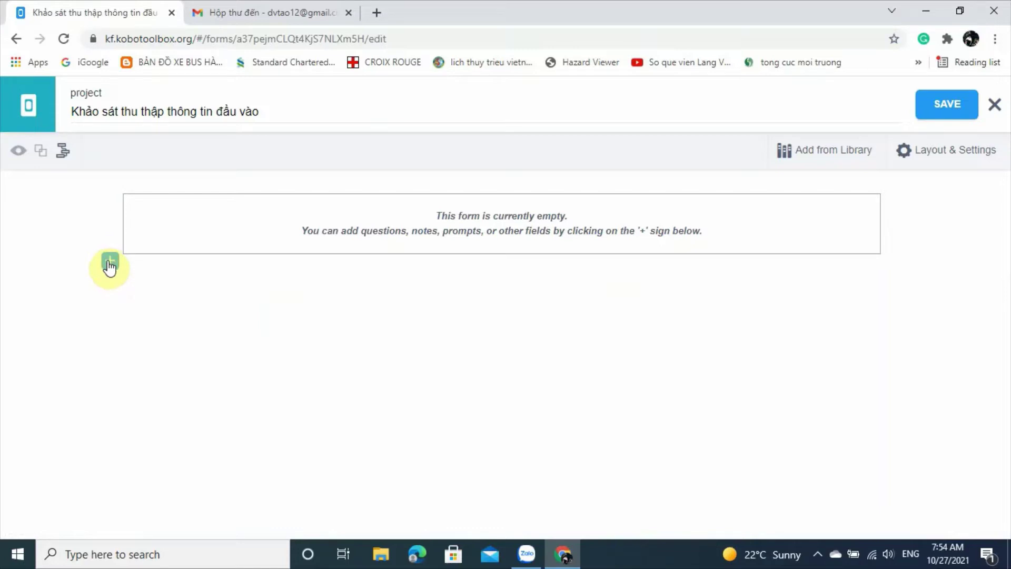
click(110, 264)
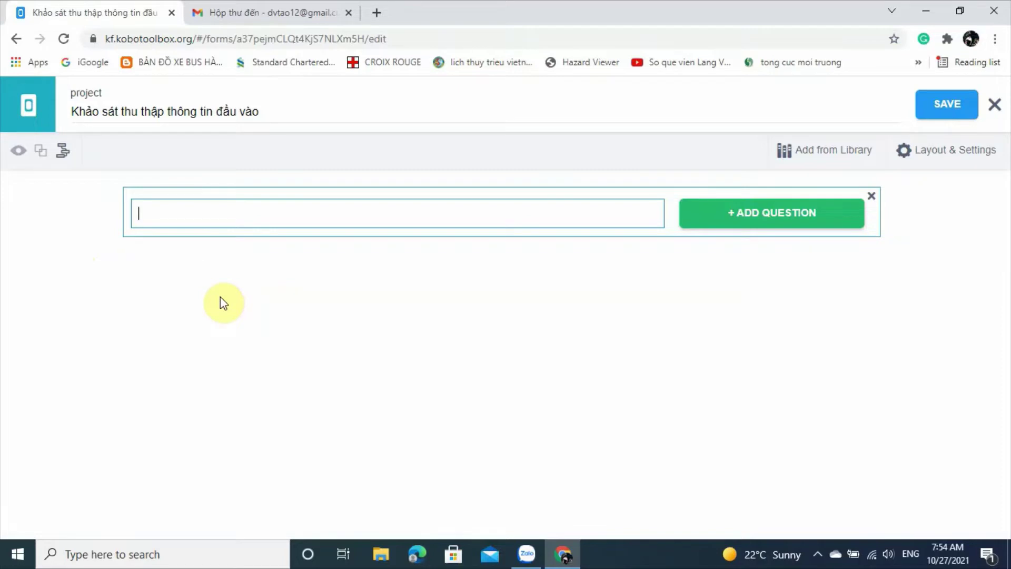
text(Mãẫu)
text(h)
key(BackSpace)
key(BackSpace)
text(phỏng vấn sô2)
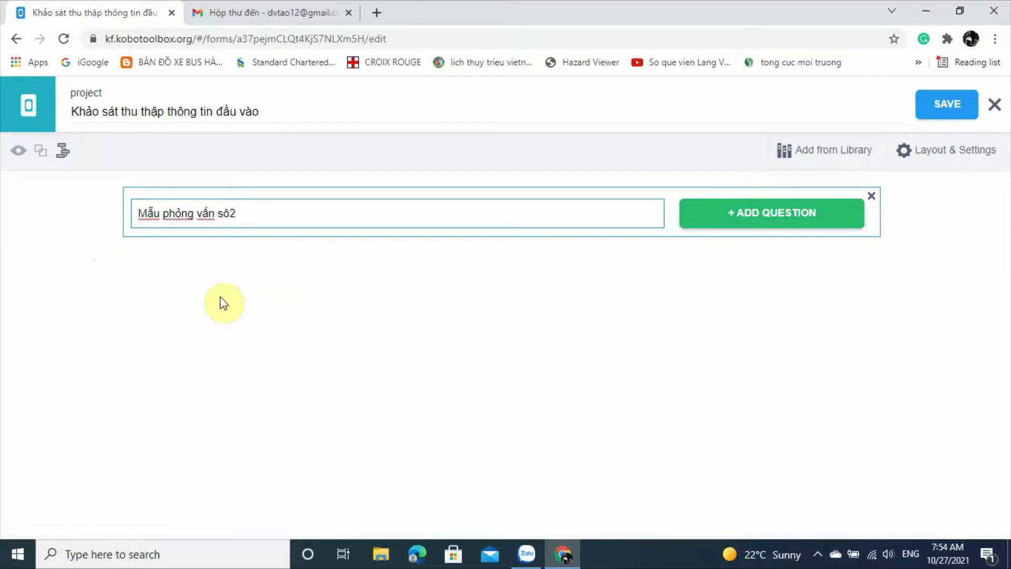
key(BackSpace)
key(BackSpace)
text(ố 2)
click(757, 218)
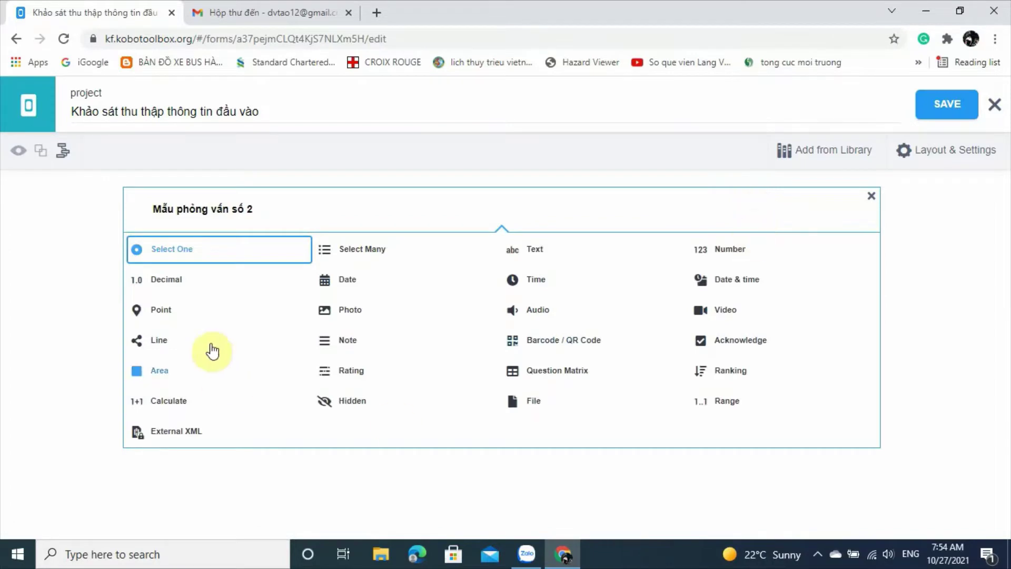
click(216, 258)
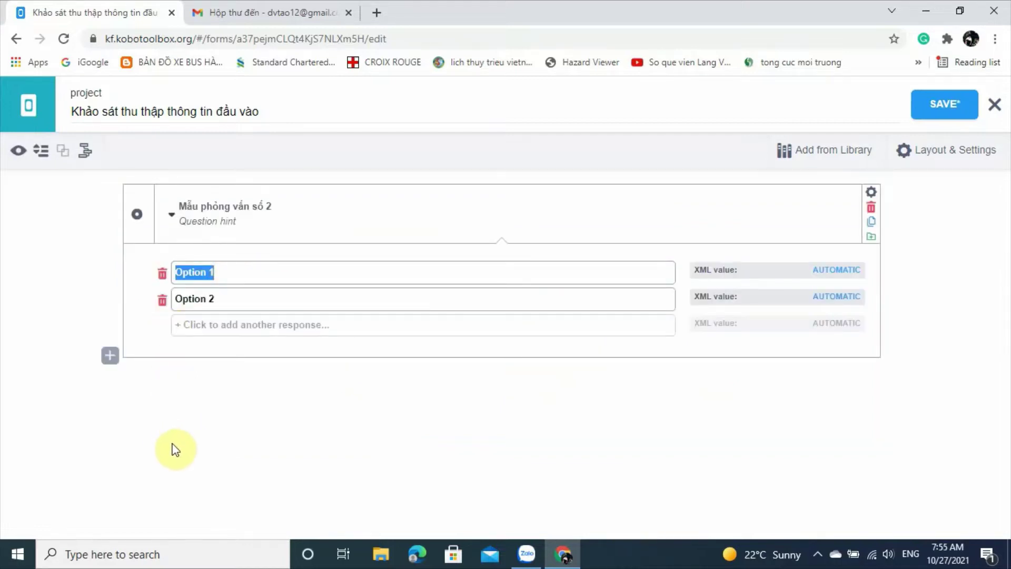
Rename the question's first response option to "Mẫu số 2 dành cho cán bộ CTĐ không tham gia dự án".
click(111, 358)
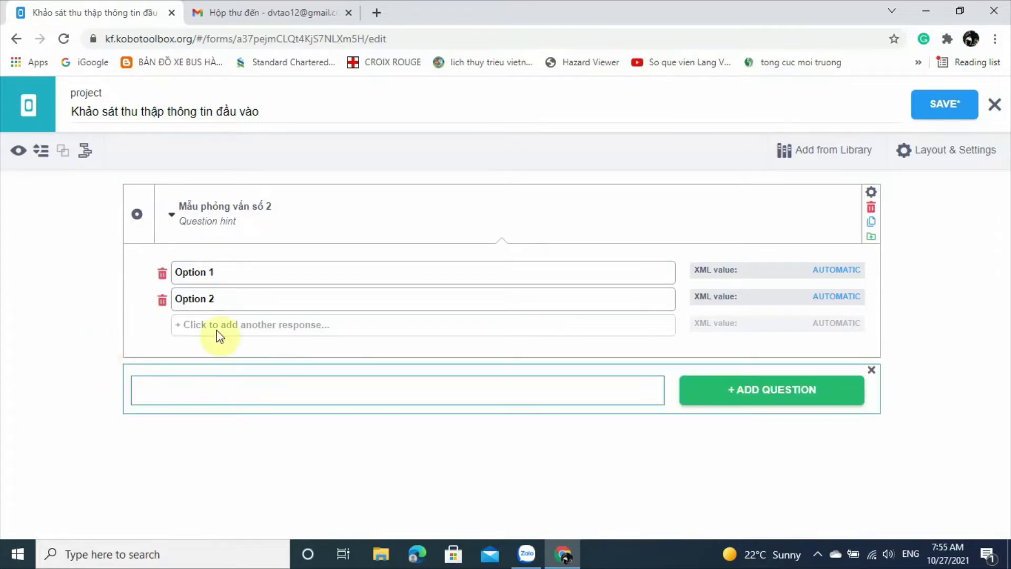
click(260, 273)
key(BackSpace)
key(BackSpace)
key(BackSpace)
key(BackSpace)
key(BackSpace)
key(BackSpace)
text(Mẫu )
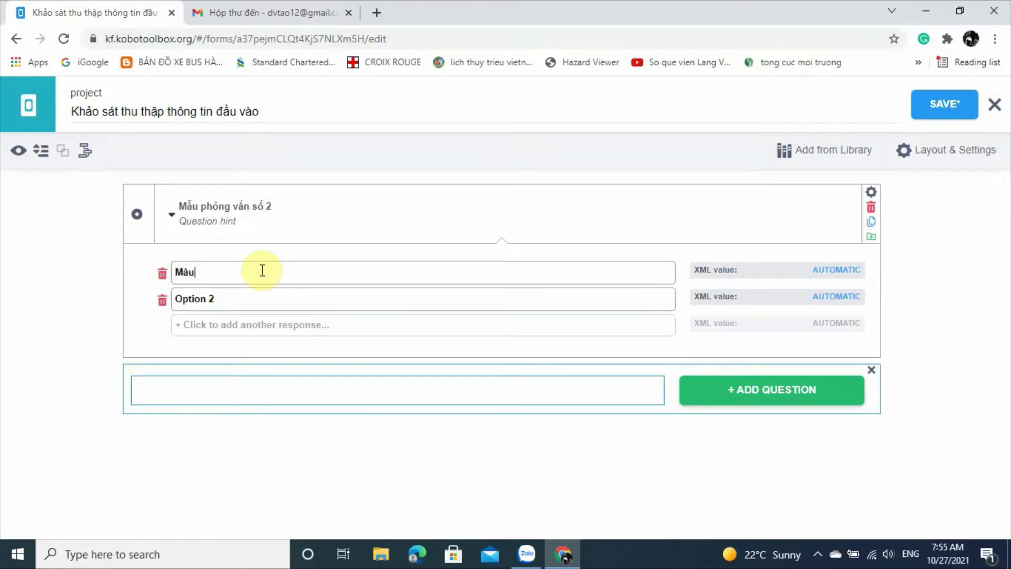
text(số 2 dành cho cán bộ C)
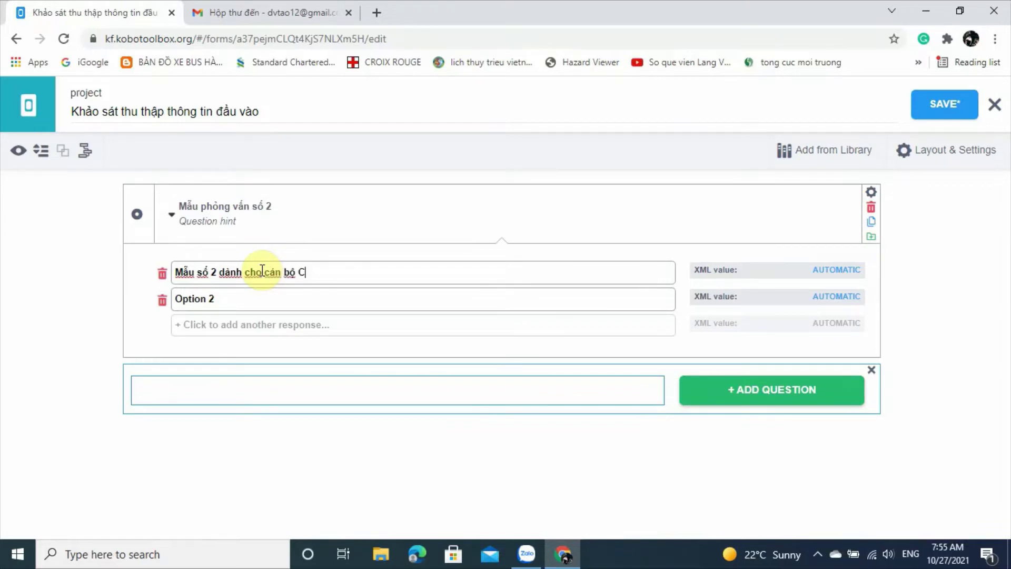
text(TD)
text( không tham )
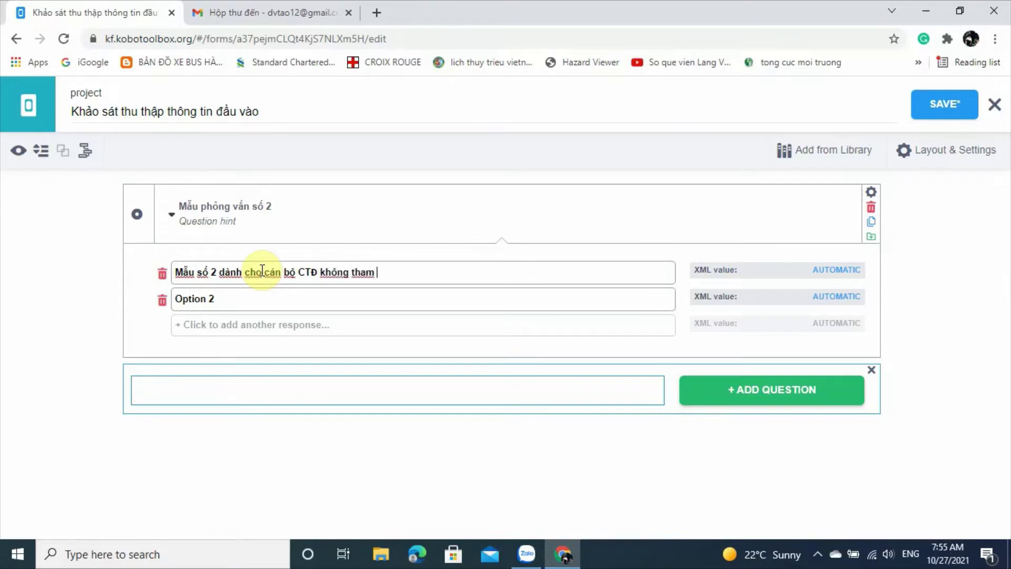
text(gia dư )
text( a)
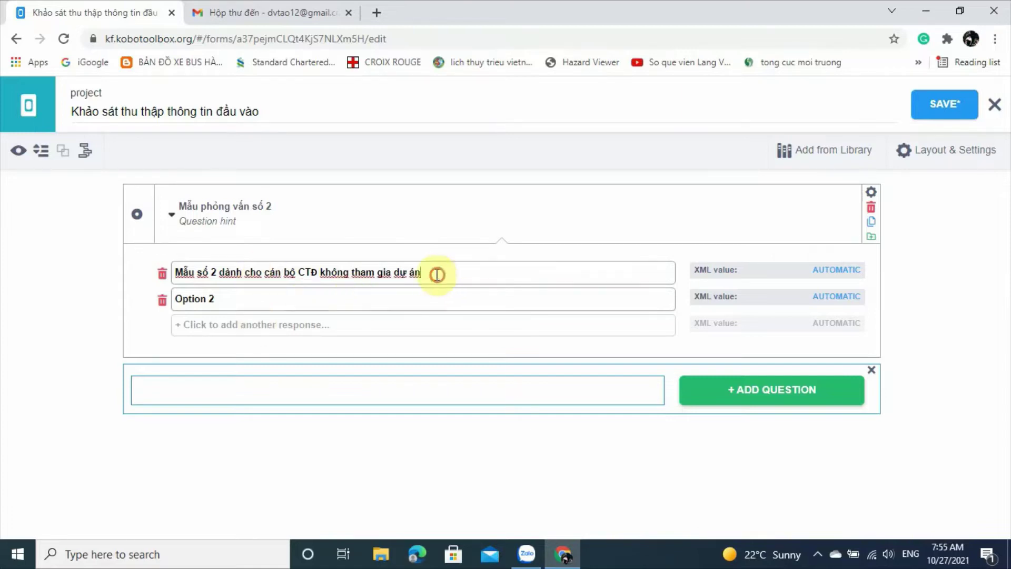
Replace the second response option's text with a copy of the first option's text.
drag(436, 273, 150, 261)
key(ctrl+c)
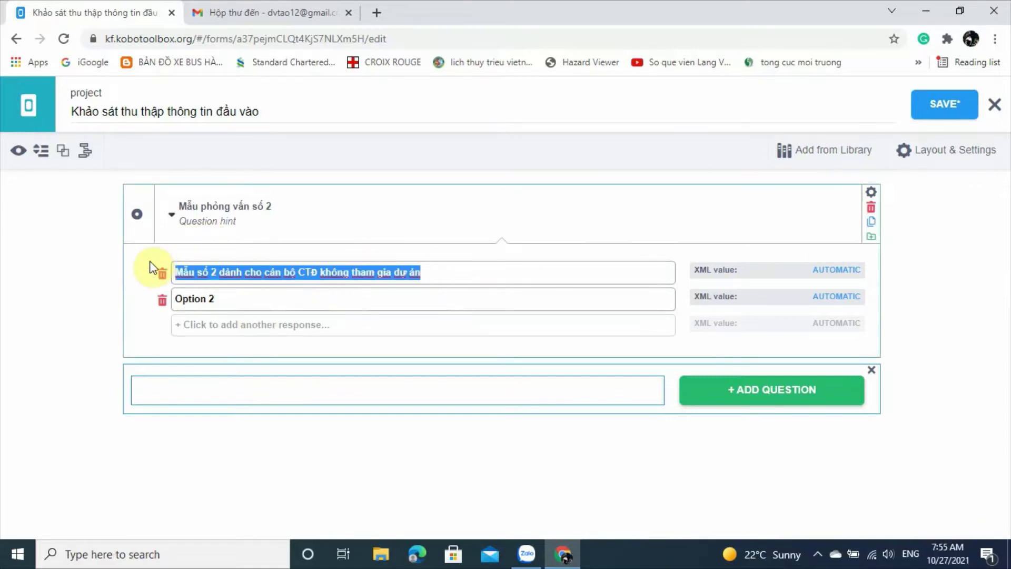
click(239, 301)
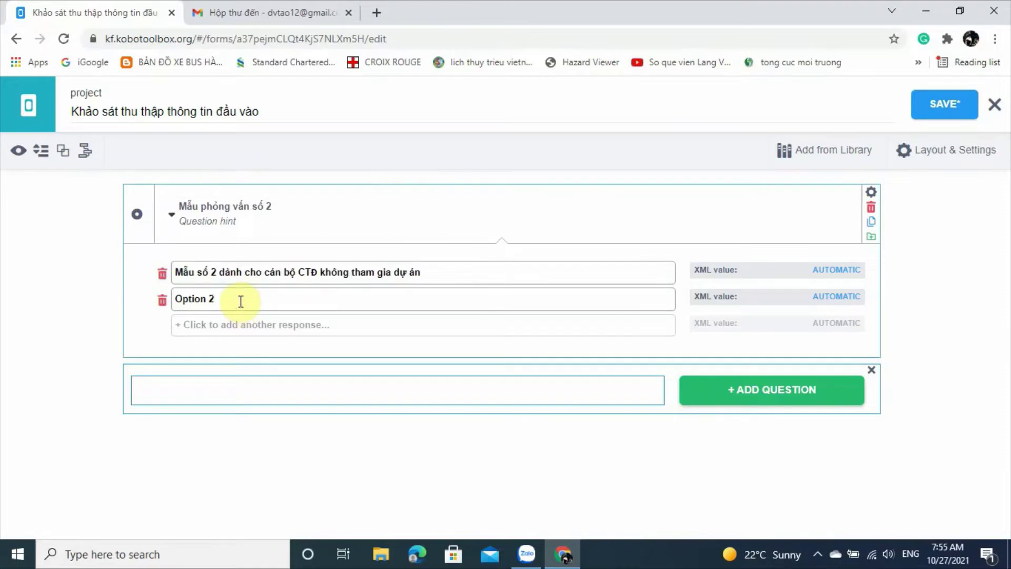
key(BackSpace)
key(BackSpace)
key(BackSpace)
key(BackSpace)
key(BackSpace)
key(BackSpace)
key(ctrl+v)
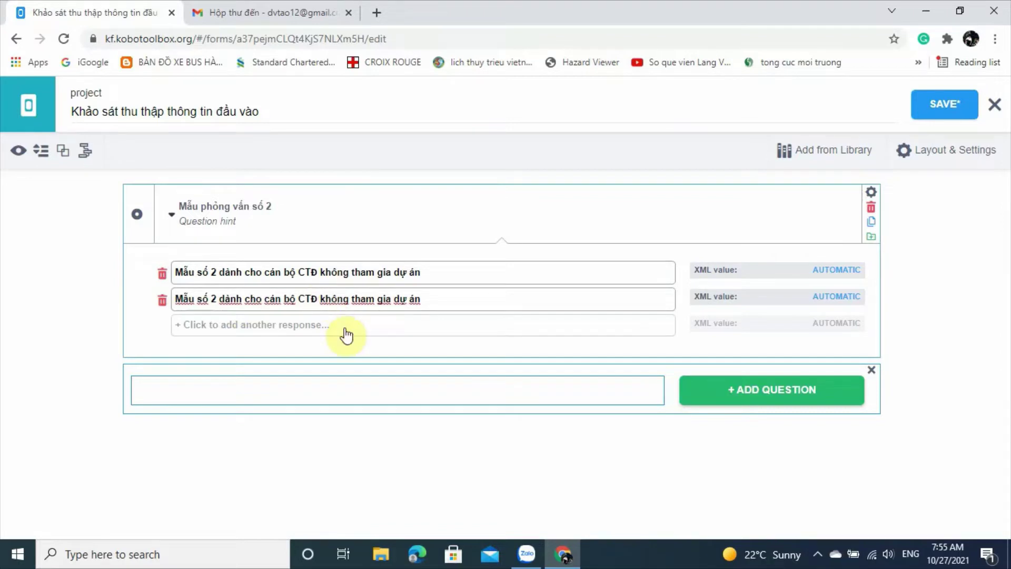
Remove the word "không" from the second option so it reads "Mẫu số 2 dành cho cán bộ CTĐ tham gia dự án".
key(Right)
key(Right)
key(BackSpace)
key(BackSpace)
key(BackSpace)
key(BackSpace)
key(BackSpace)
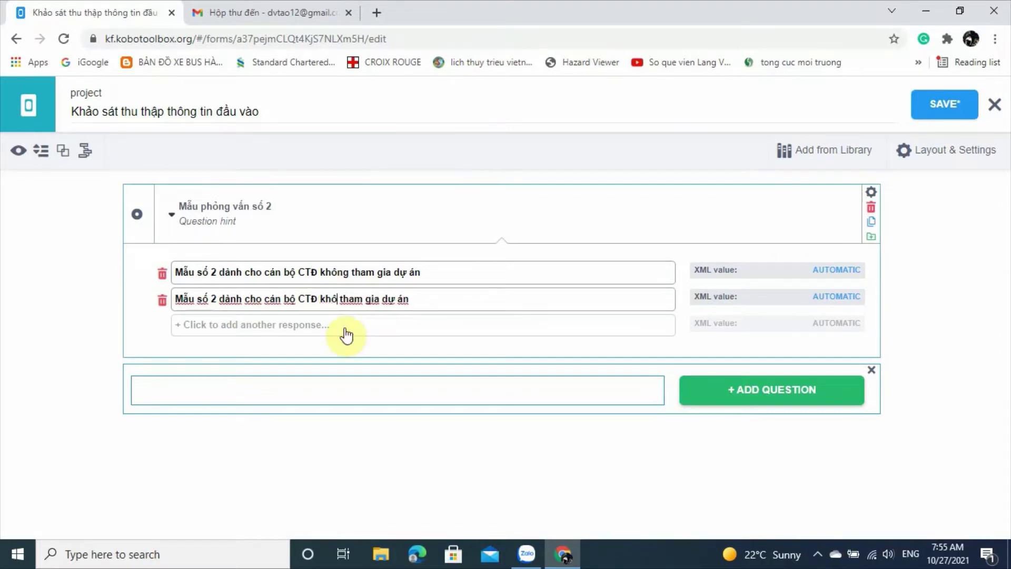
key(BackSpace)
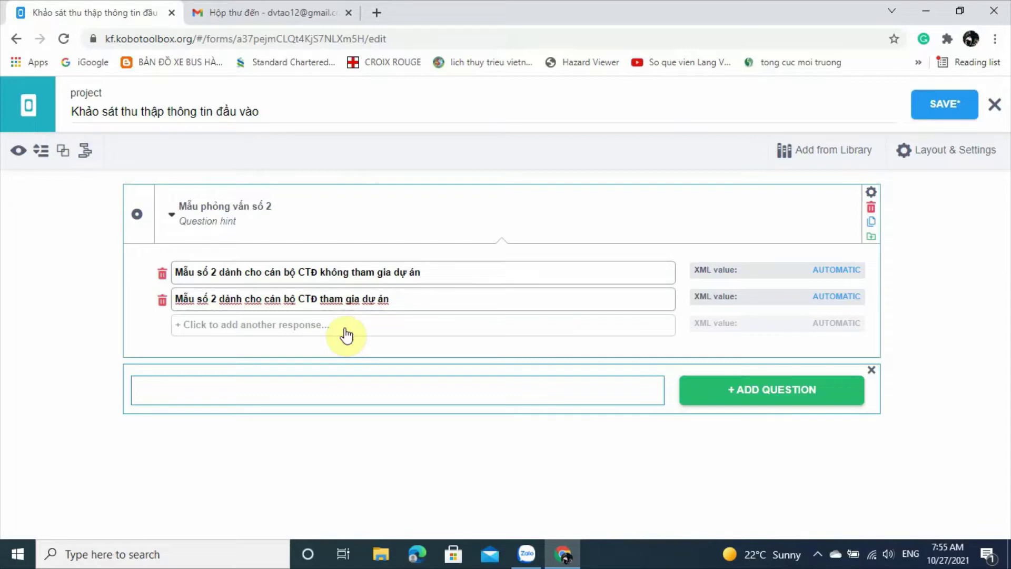
Add a Text question titled "Họ và tên người phỏng vấn" below the Select One question.
click(359, 395)
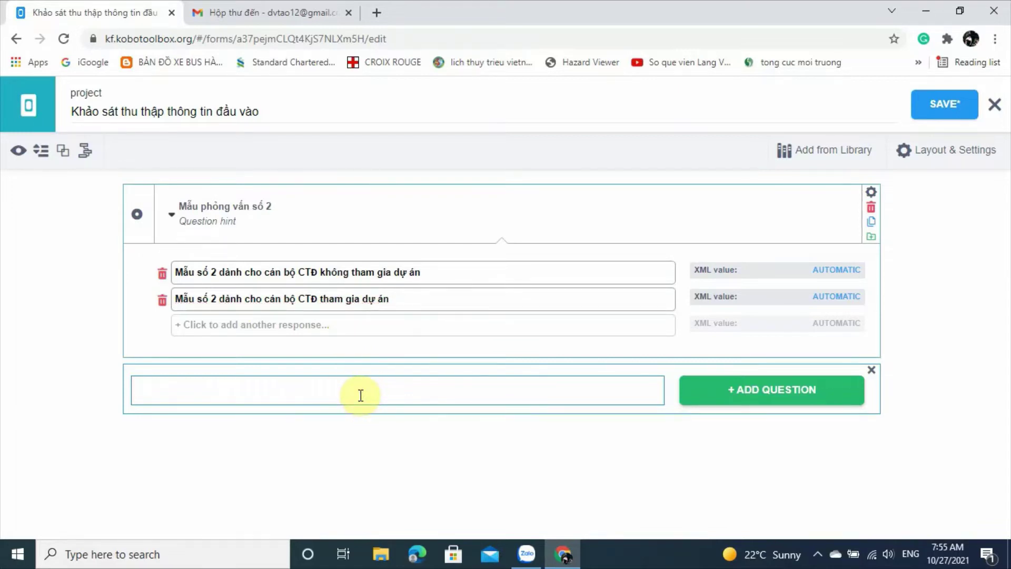
text(Ho)
text( và t)
text(ên ngư)
text(ời p)
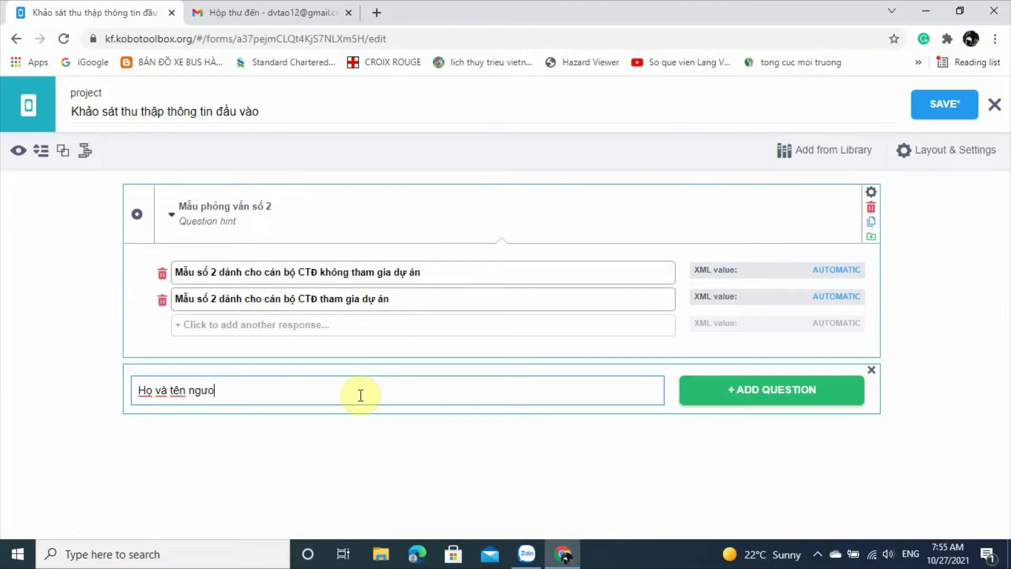
text(hỏng vân)
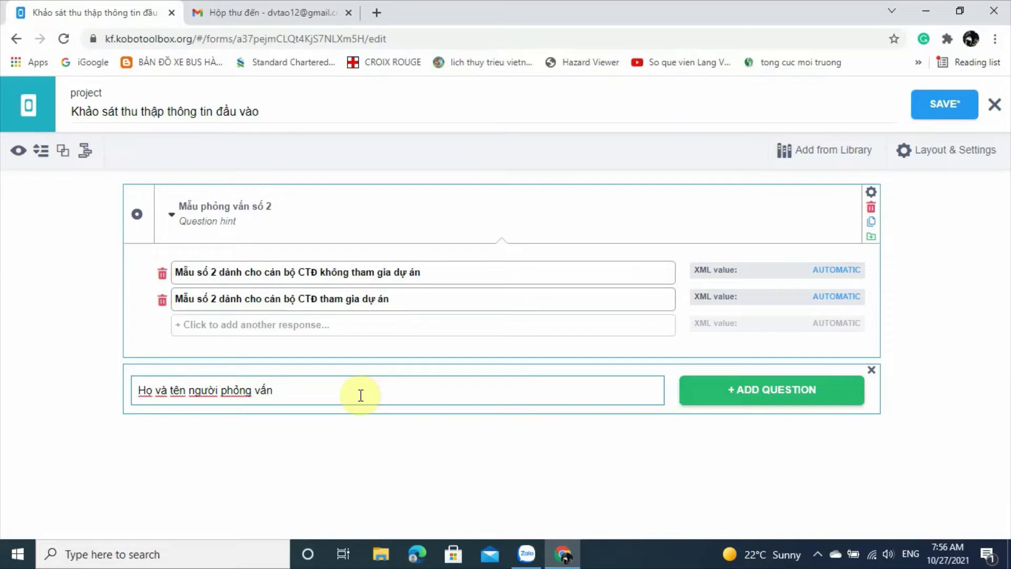
click(727, 390)
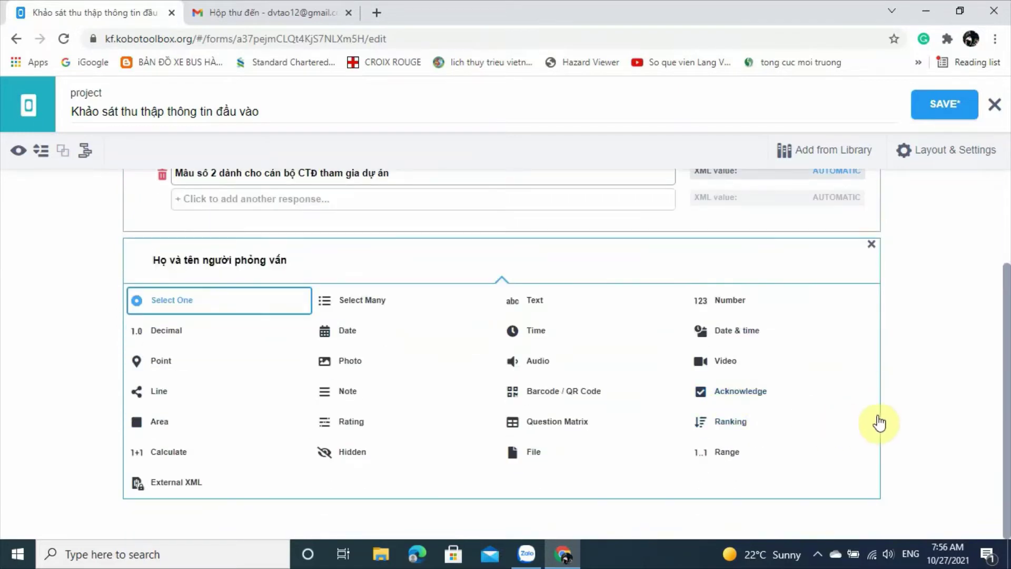
click(534, 305)
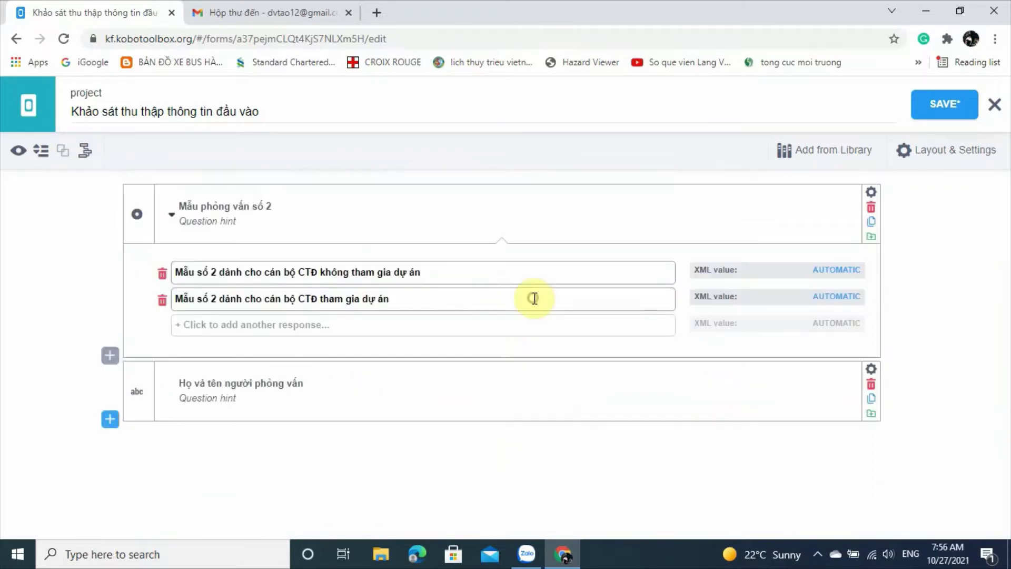
Give the interviewer name question the hint "điền rõ họ và tên".
click(241, 400)
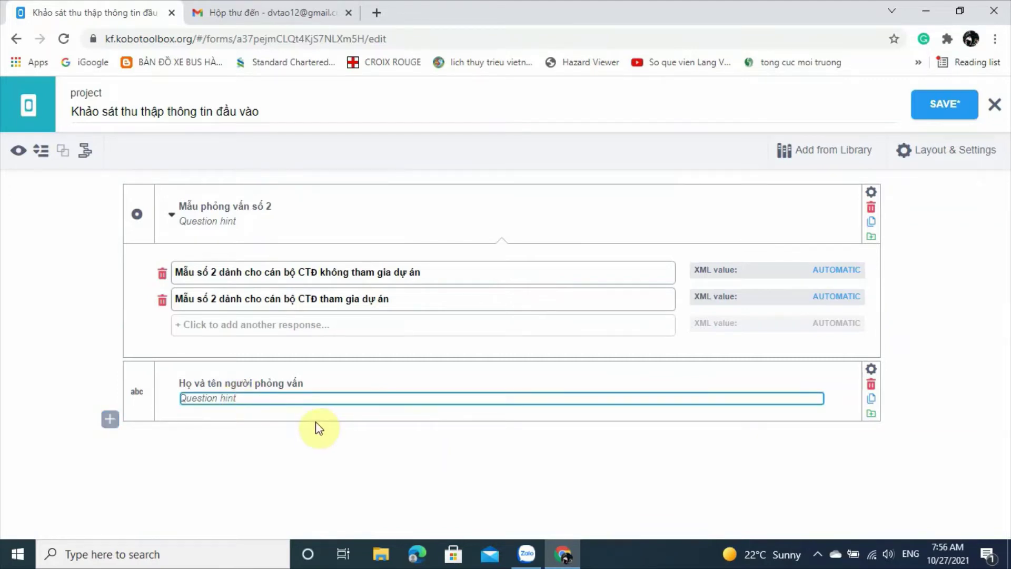
text(điện rox họ và tên)
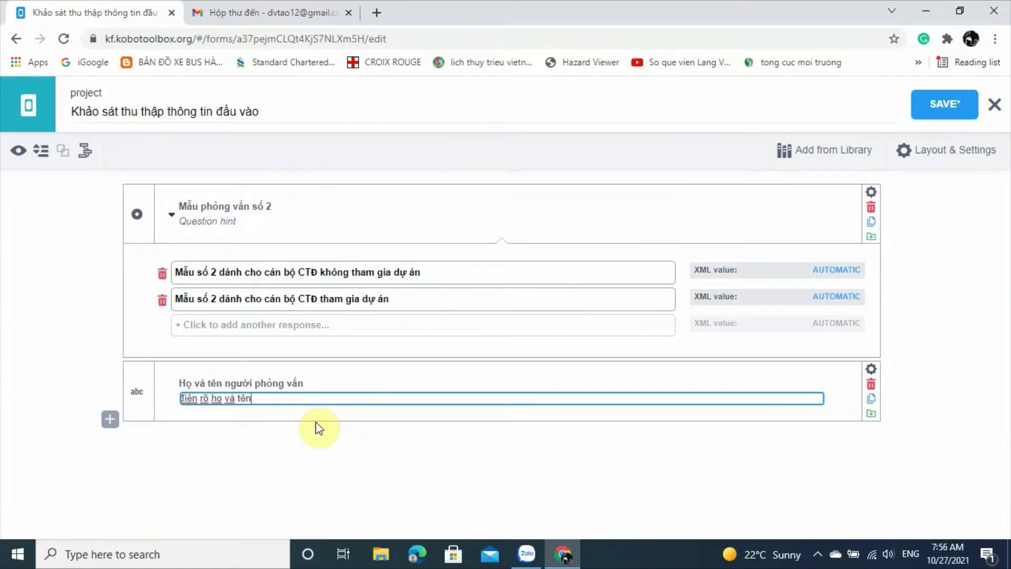
click(337, 447)
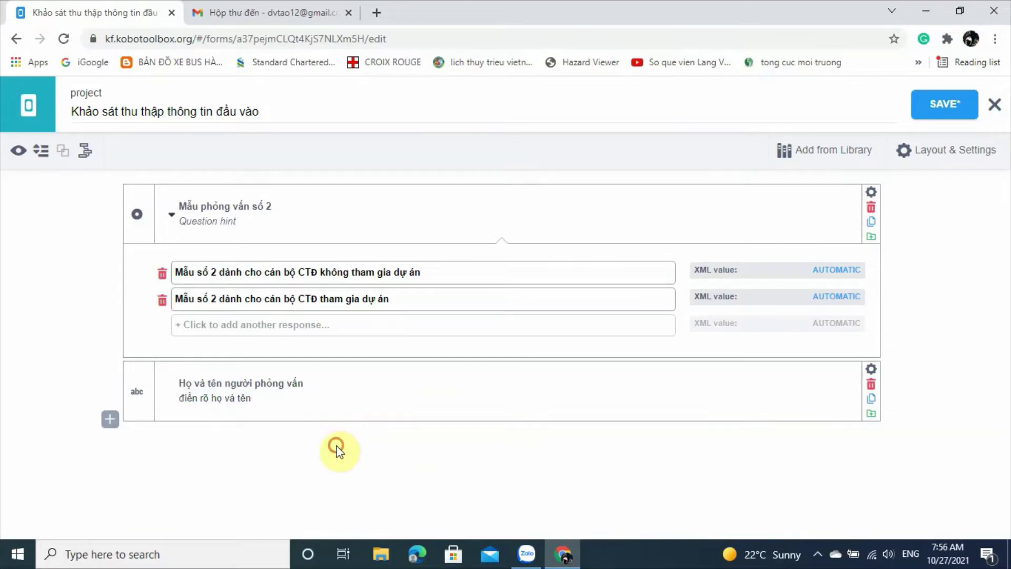
Add a Text question titled "Họ và tên người trả lời phỏng vấn" with the hint "điền rõ họ và tên".
click(110, 419)
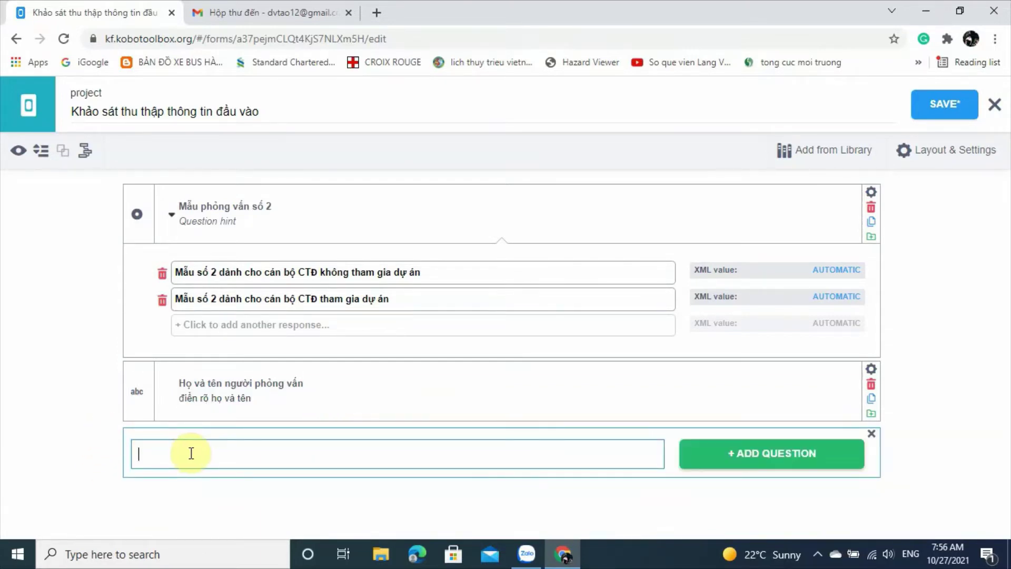
text(Ho và tên người trả l)
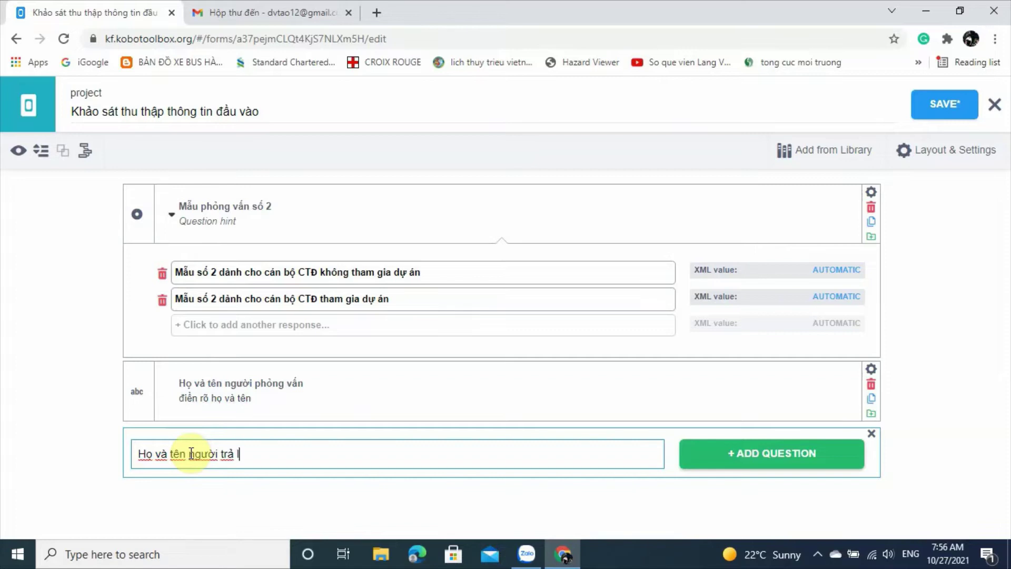
text(ời phỏng vân)
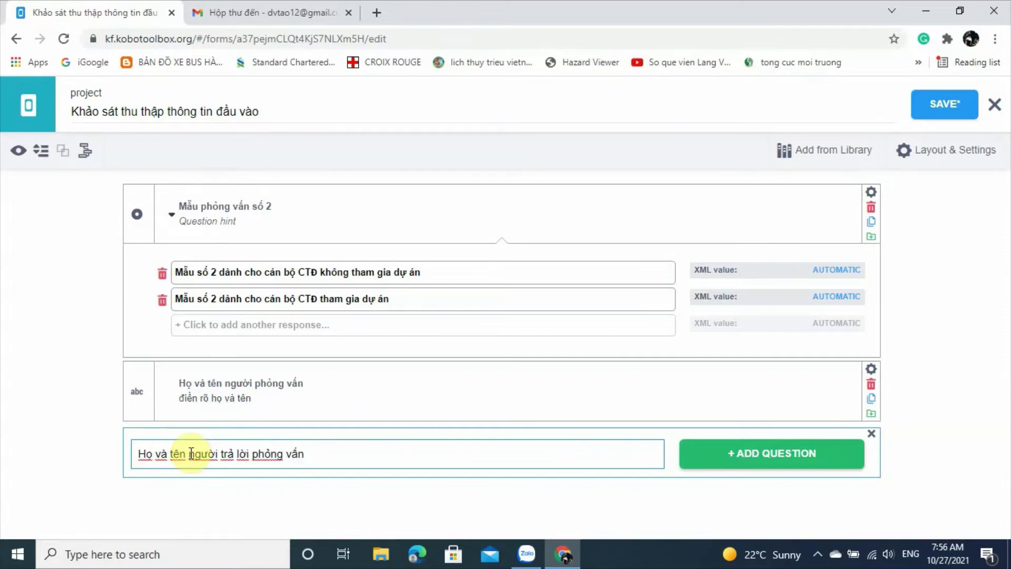
click(740, 461)
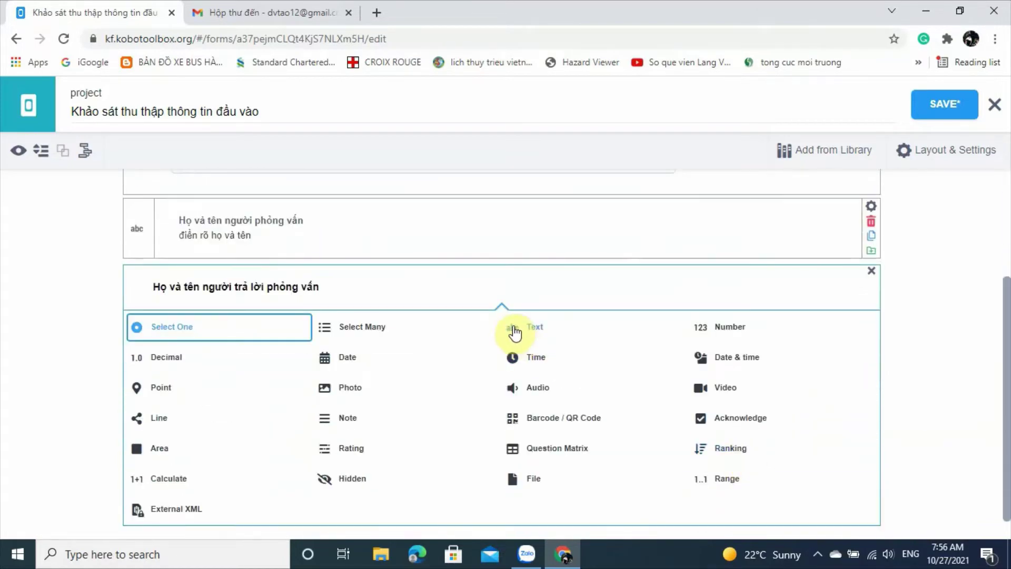
click(519, 330)
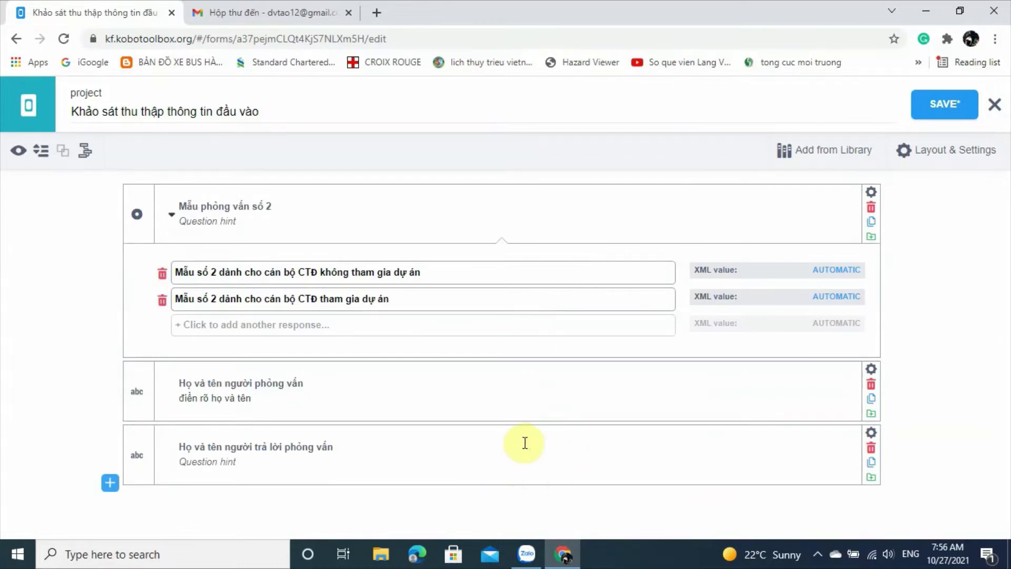
click(239, 471)
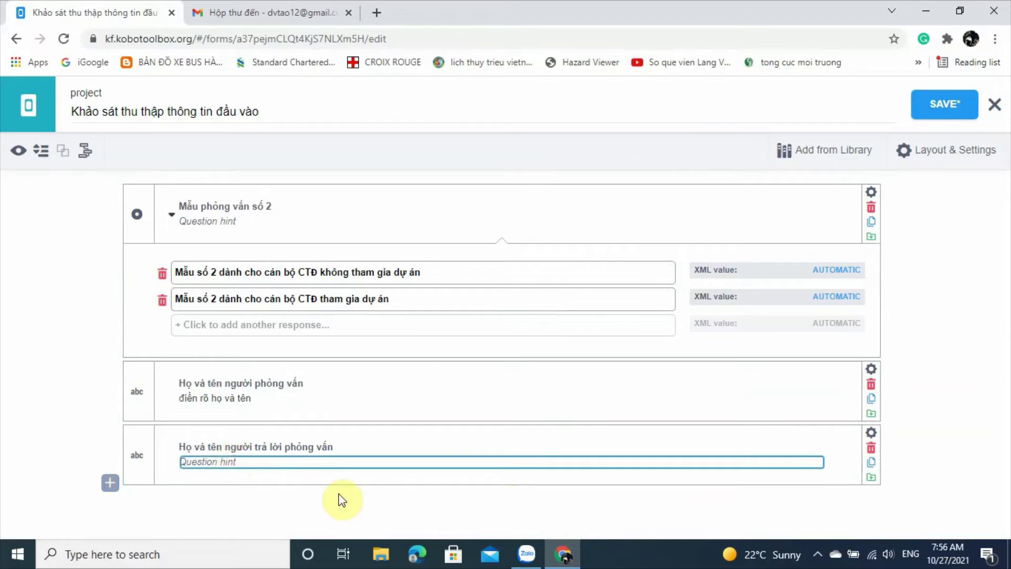
text(điền roõ họ vaà tên)
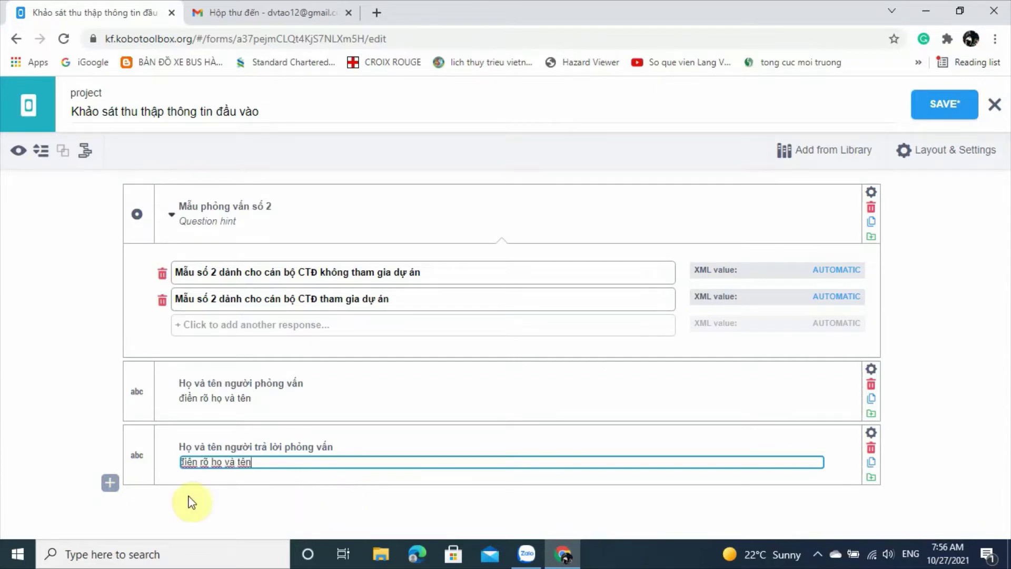
Add a Date question titled "Năm sinh?" at the end of the form.
click(111, 481)
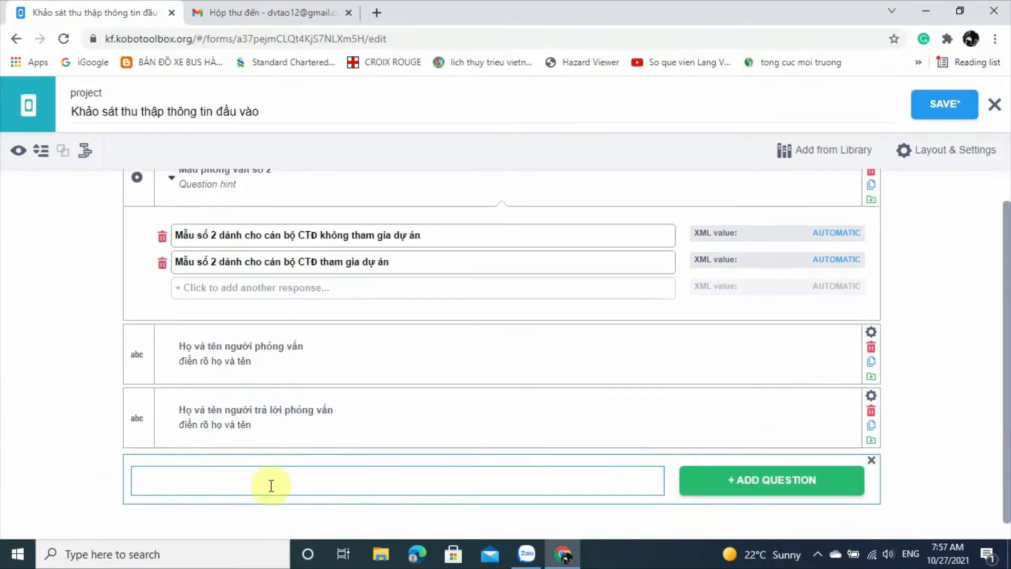
text(Năm sinh)
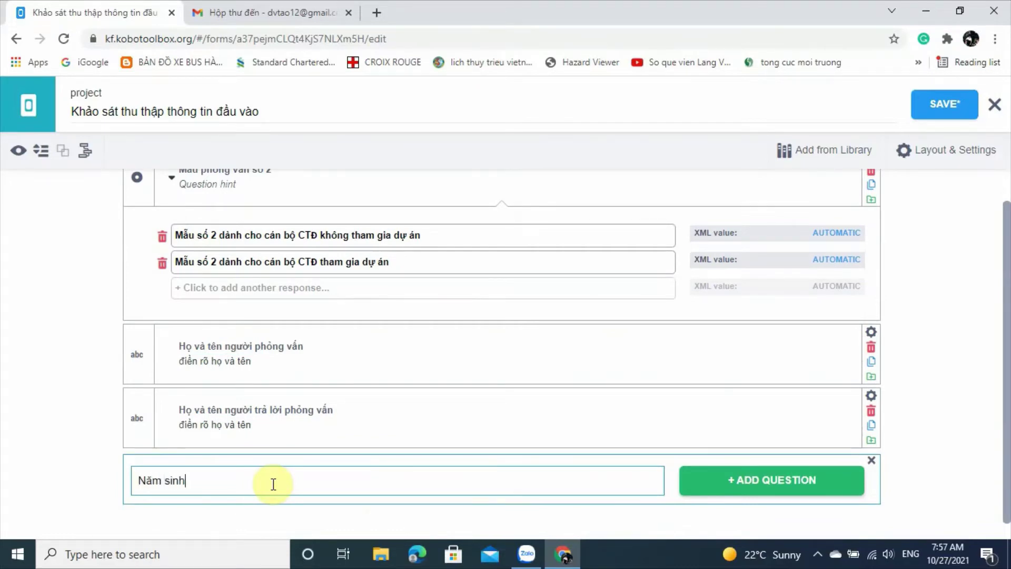
text(?)
mouse_move(785, 565)
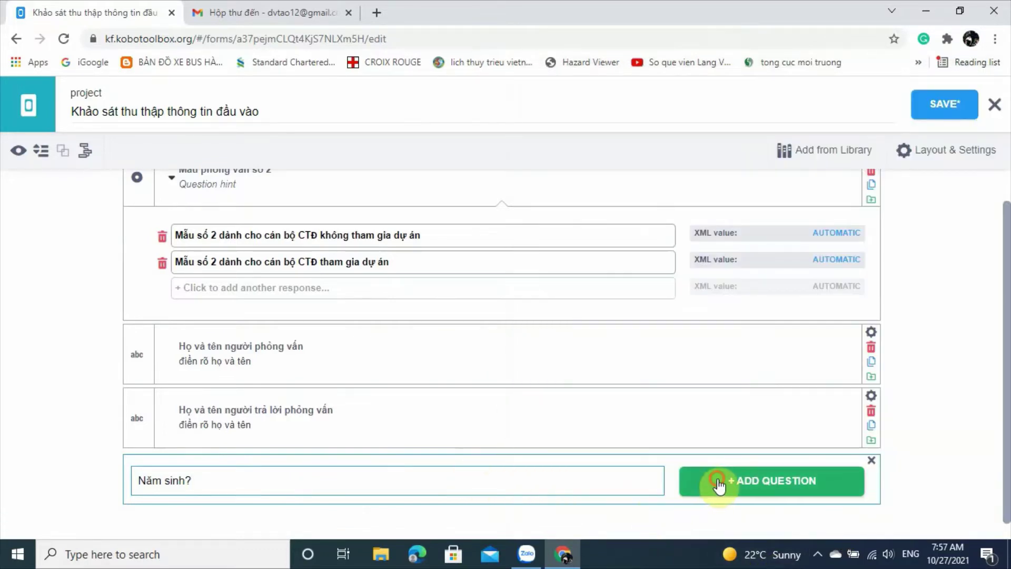
click(718, 485)
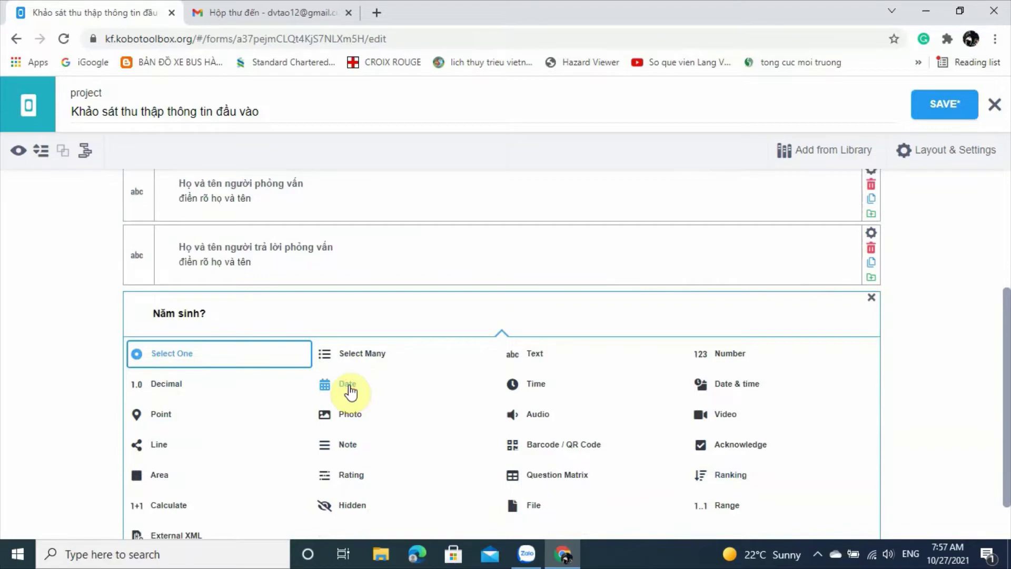
click(349, 389)
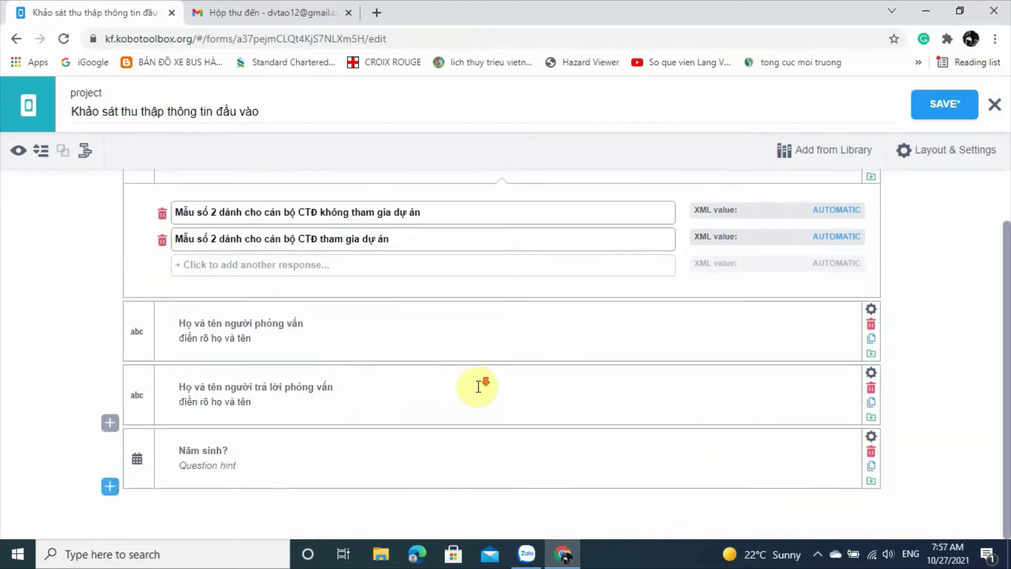
Add a Select One question titled "Trình độ học vấn?" at the end of the form.
click(111, 490)
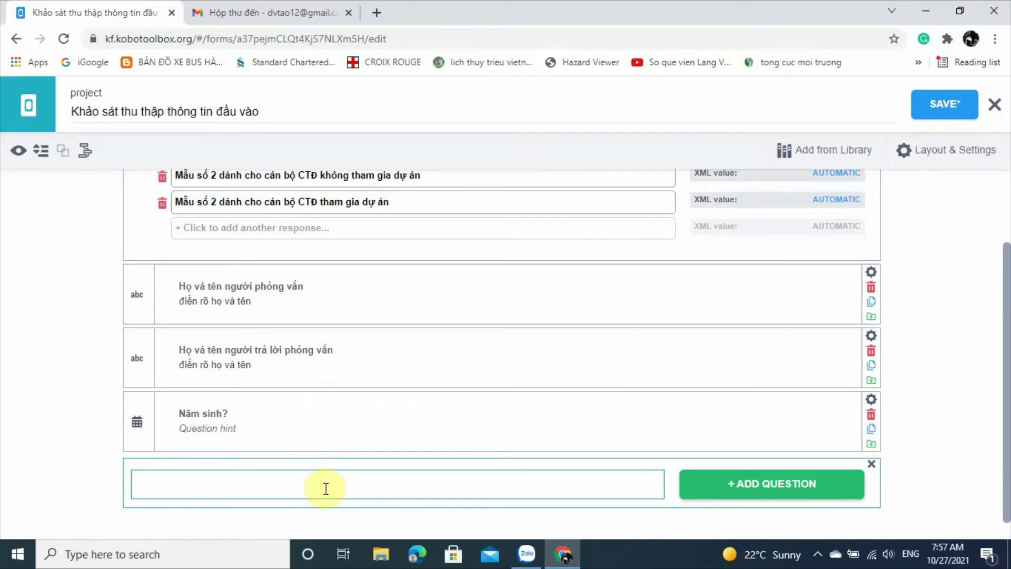
text(Anh chi)
key(BackSpace)
key(BackSpace)
key(BackSpace)
key(BackSpace)
key(BackSpace)
key(BackSpace)
text(Trình)
text( dộ học va)
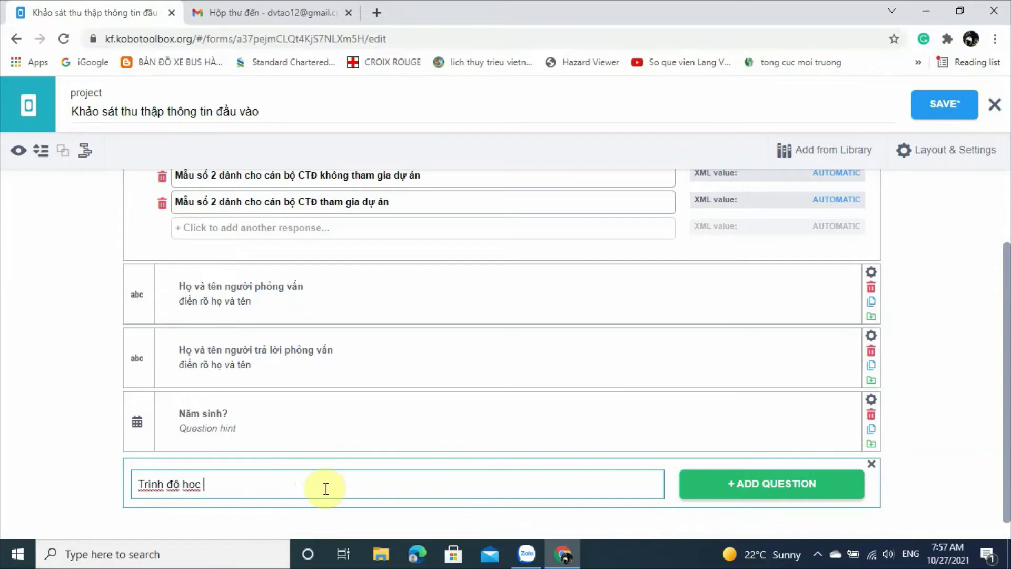
text(ân)
click(774, 487)
click(408, 316)
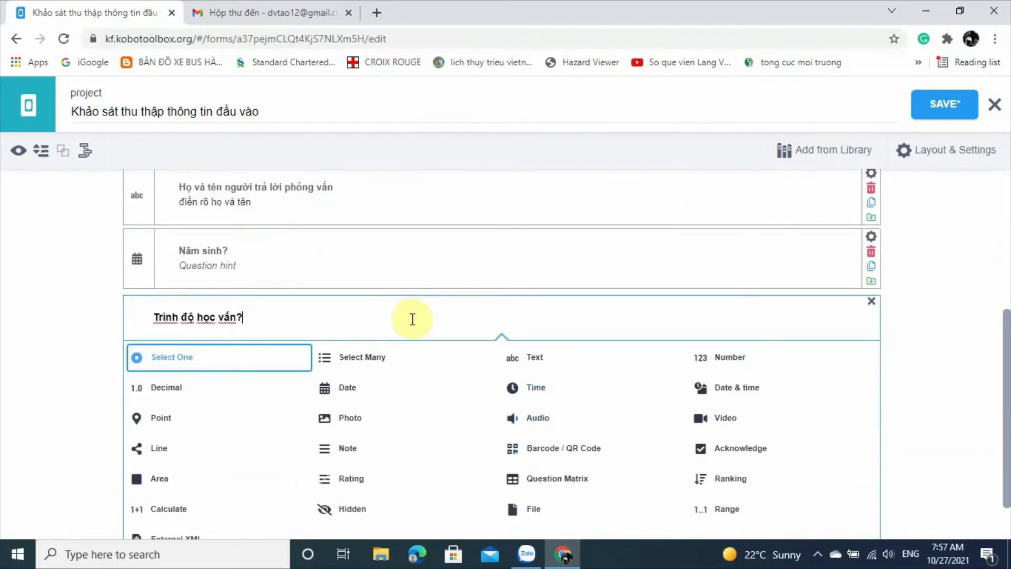
click(205, 366)
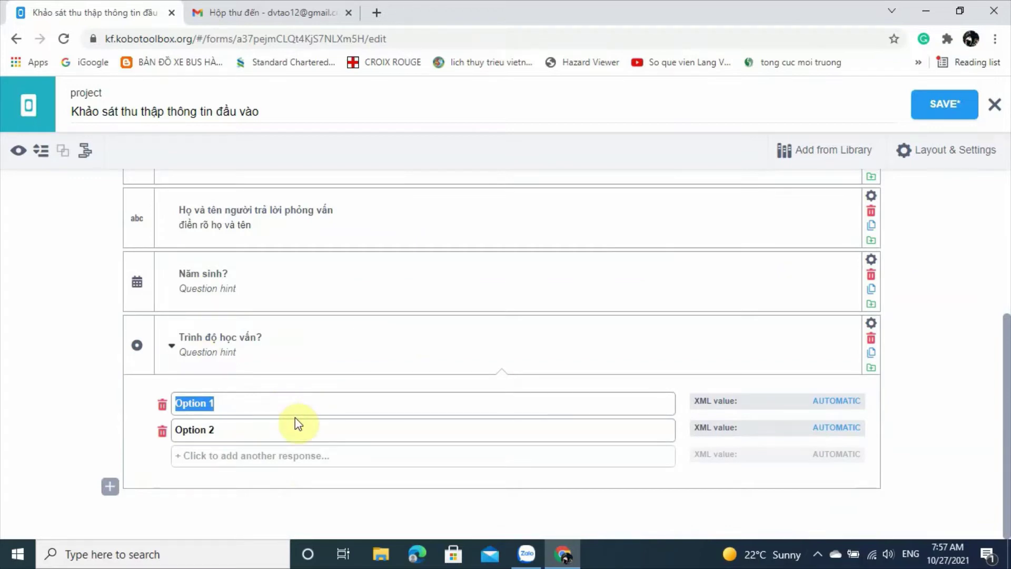
Set the first answer option of the education level question to "Tiểu học".
text(t)
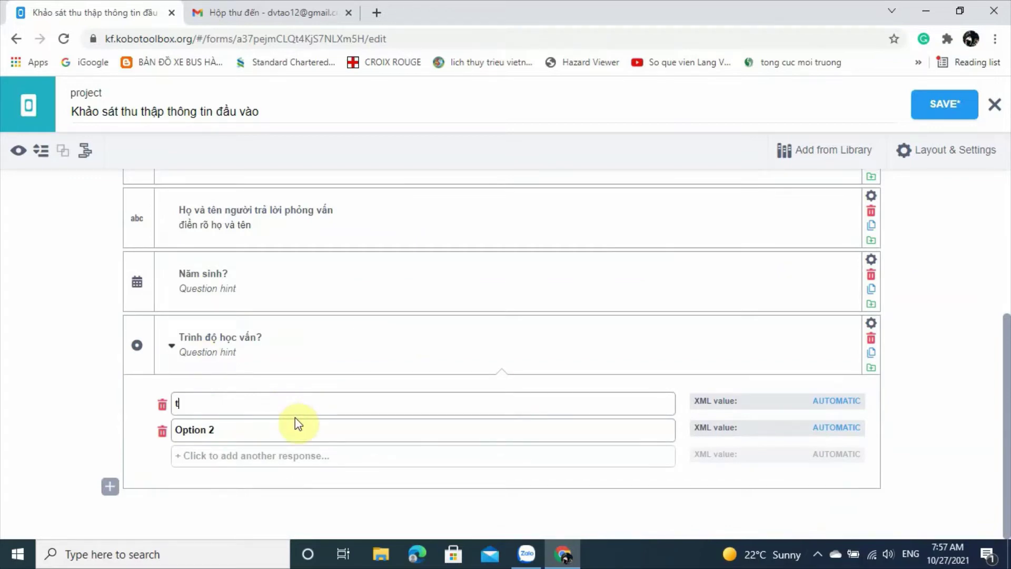
text(iêu học)
click(181, 401)
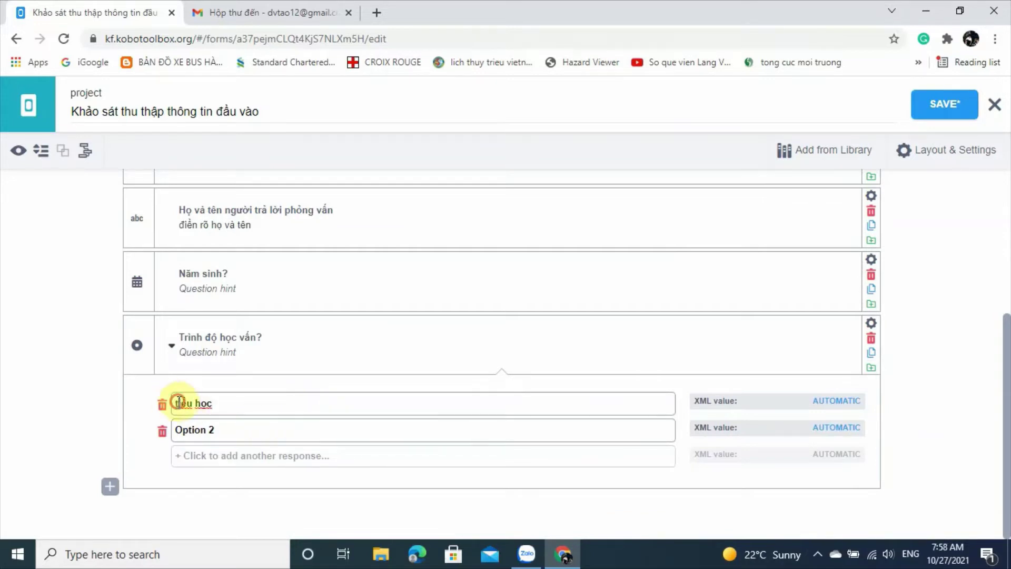
key(BackSpace)
text(T)
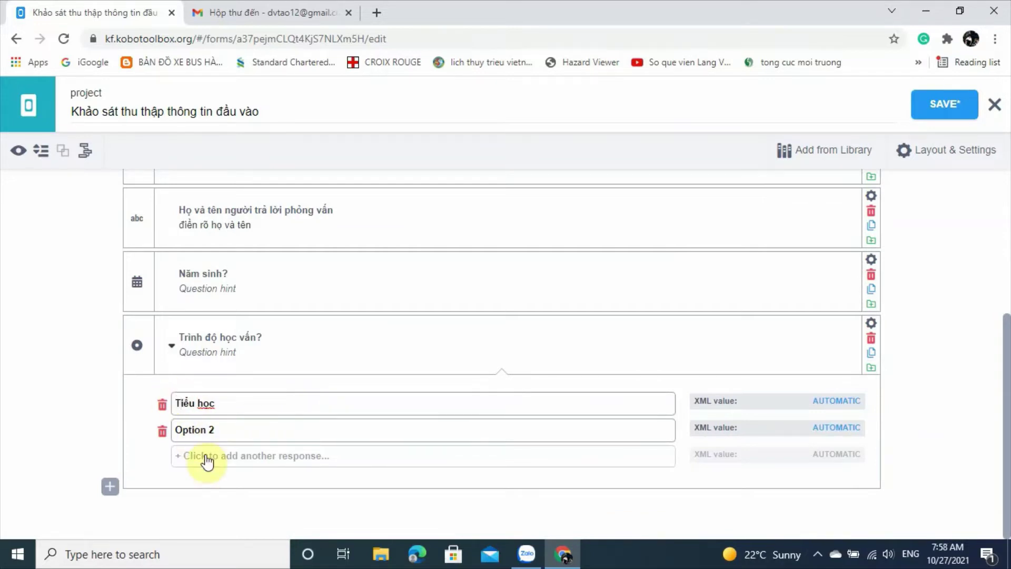
Change the second answer option of the education level question to "Trung học cơ sở".
click(221, 429)
key(BackSpace)
key(BackSpace)
key(BackSpace)
key(BackSpace)
key(BackSpace)
key(BackSpace)
key(BackSpace)
text(Trung hoc co)
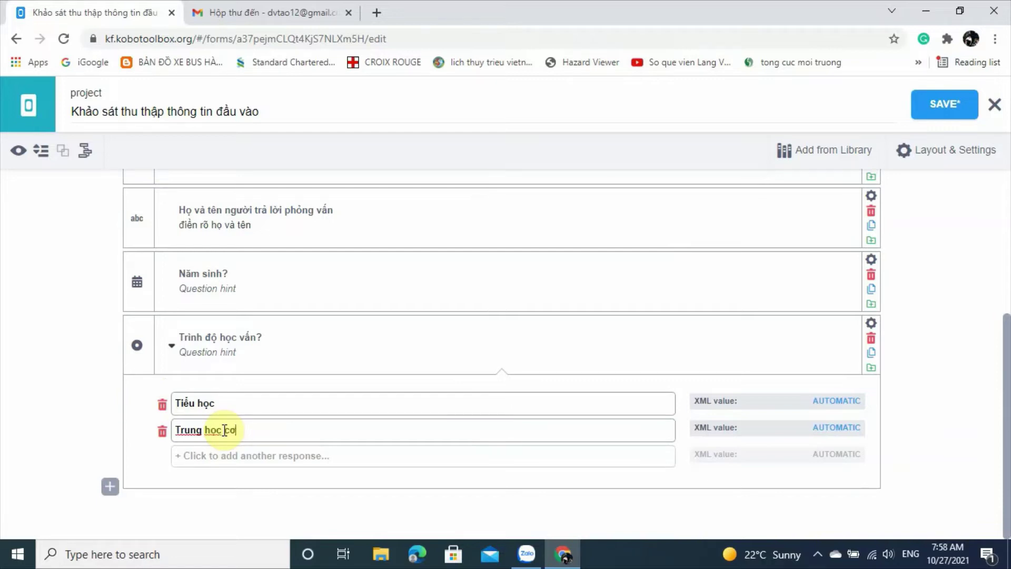
text(w soj)
Add a third answer option "Trung học phổ thông" to the education level question.
click(263, 456)
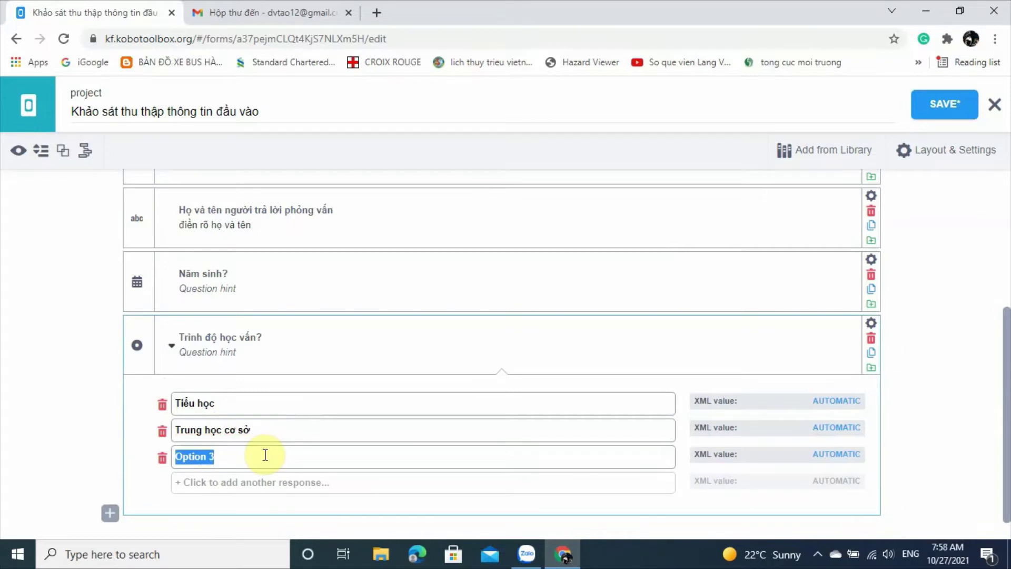
text(Trung)
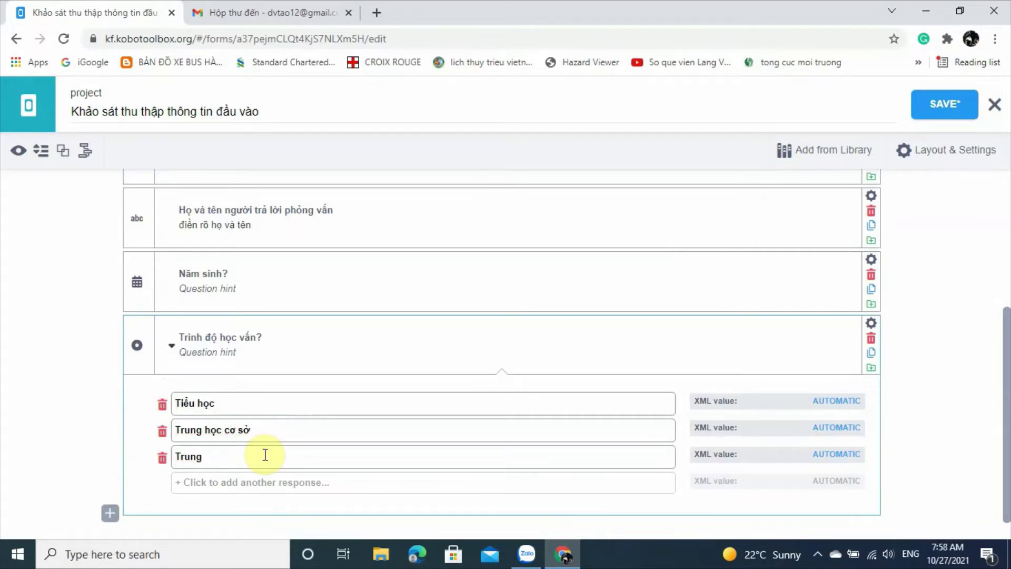
text( hocj phổ thoong)
Add a fourth answer option "Cao đẳng và đại học" to the education level question.
click(260, 483)
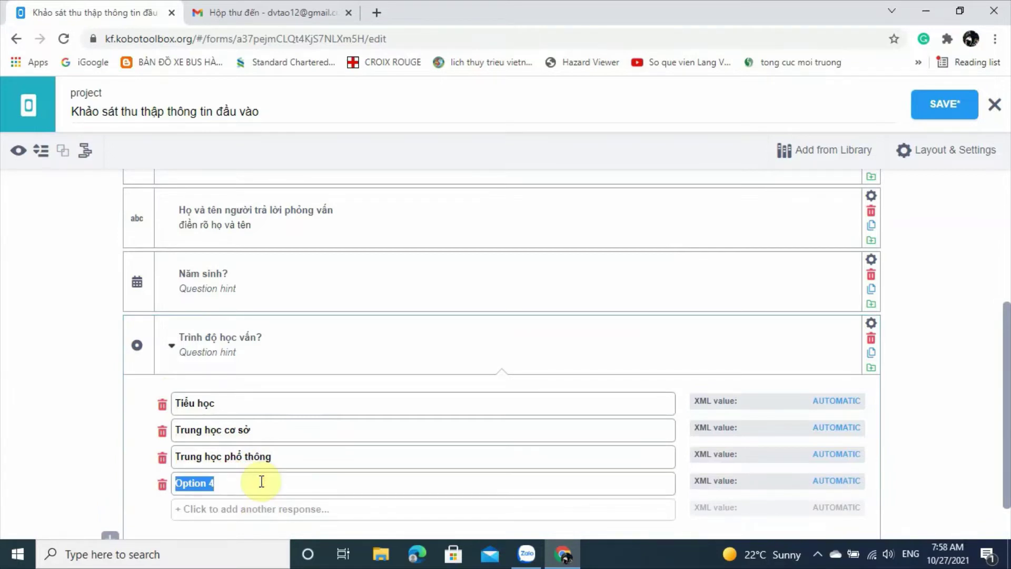
text(Đ)
key(BackSpace)
text(Ca)
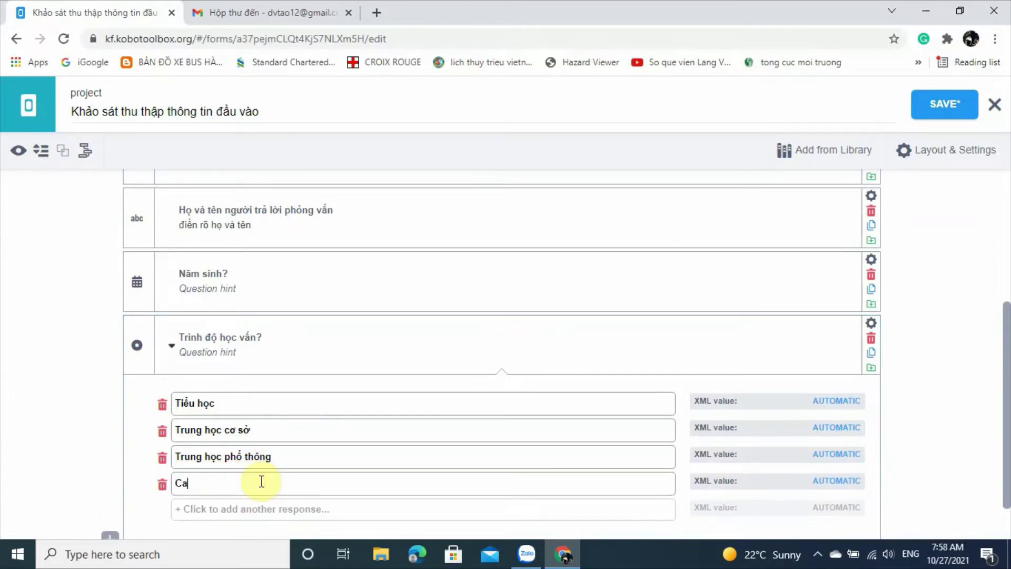
text(o ddangwr )
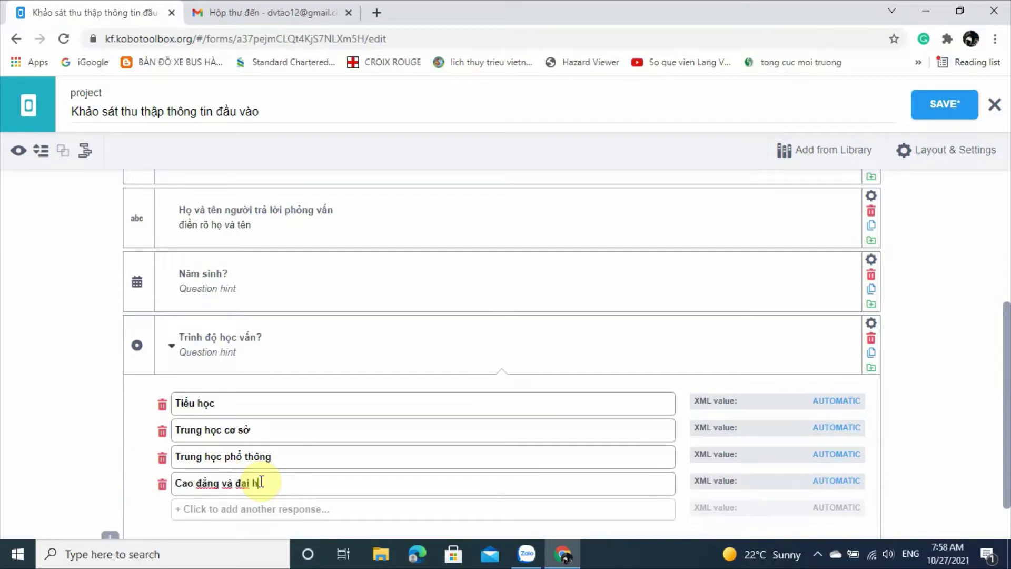
text(và đai hocj)
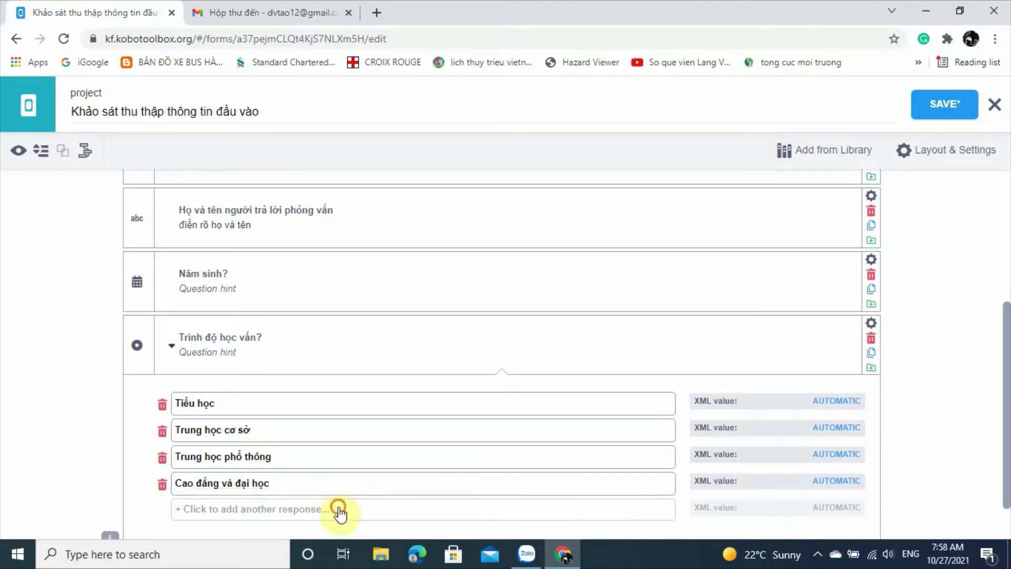
Add a fifth answer option "Đại học và trên đại học" and open a new question line below the education level question.
click(341, 512)
text(Trê)
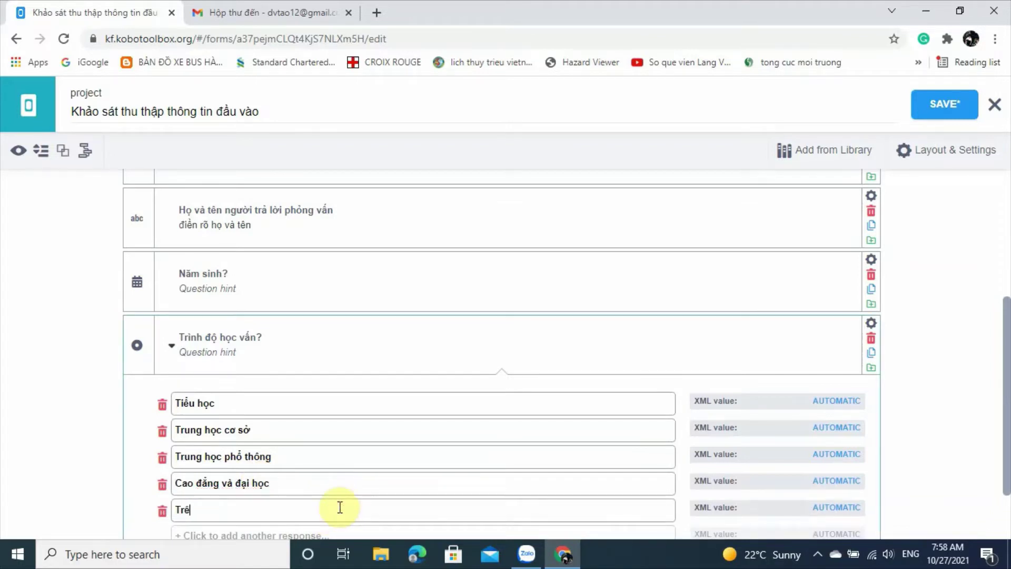
text(n đai học)
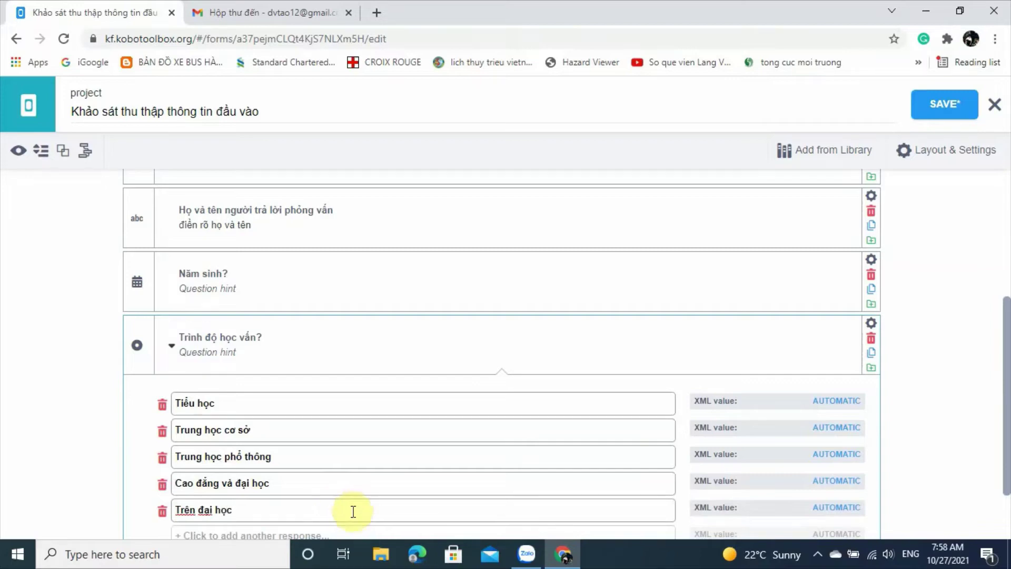
scroll(398, 505, down, 2)
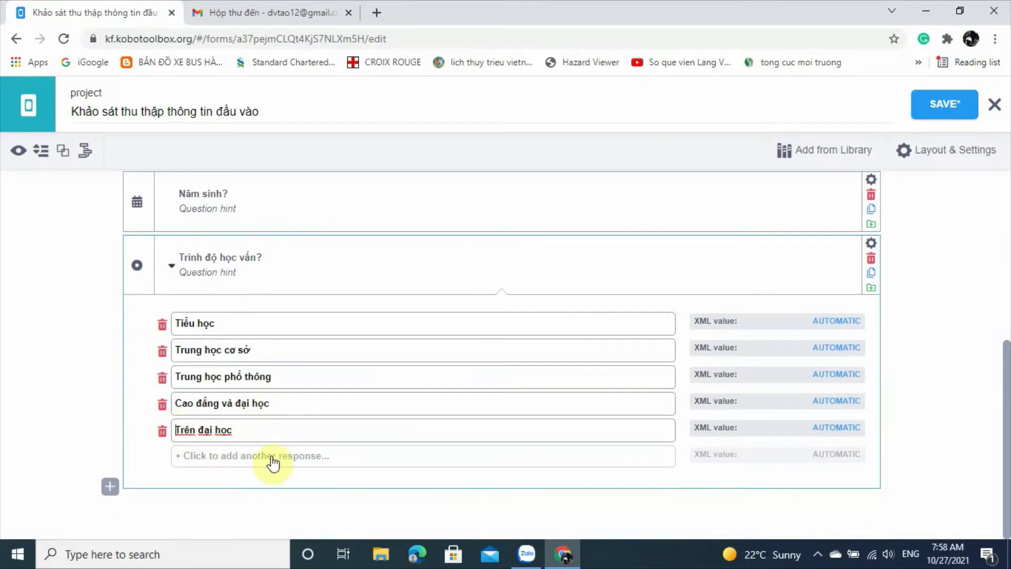
text(Đại ho)
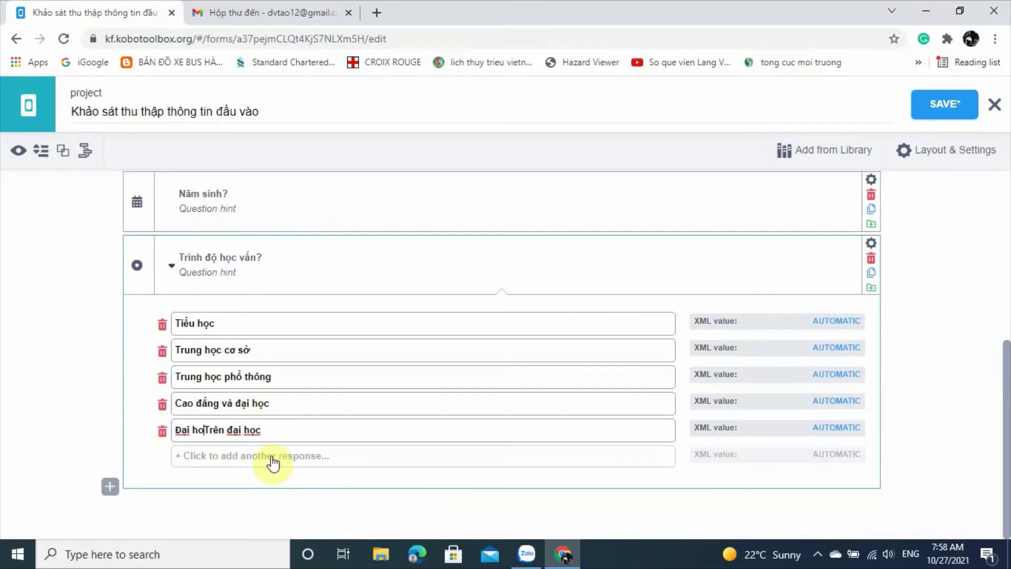
text(c và)
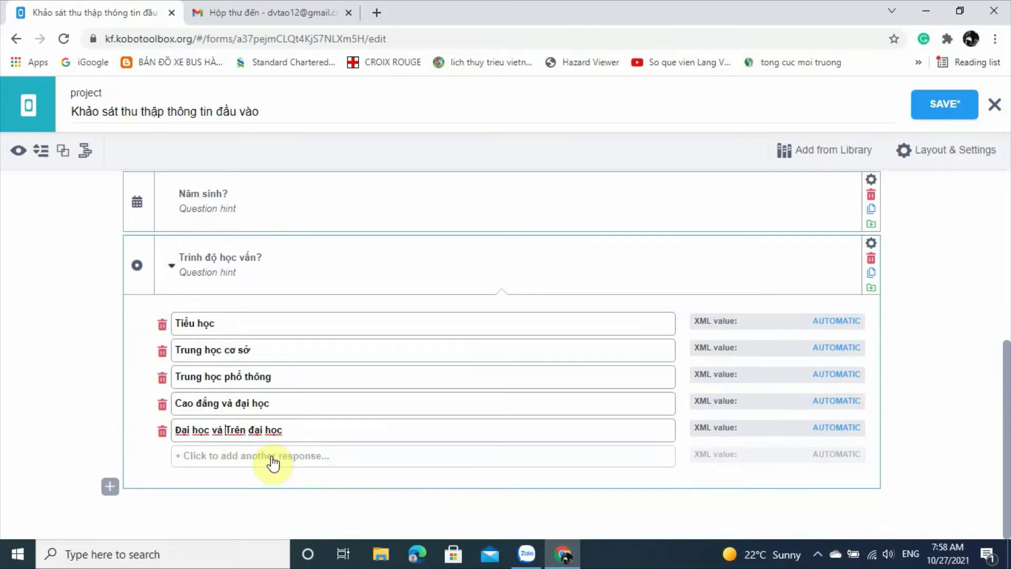
key(Delete)
text(t)
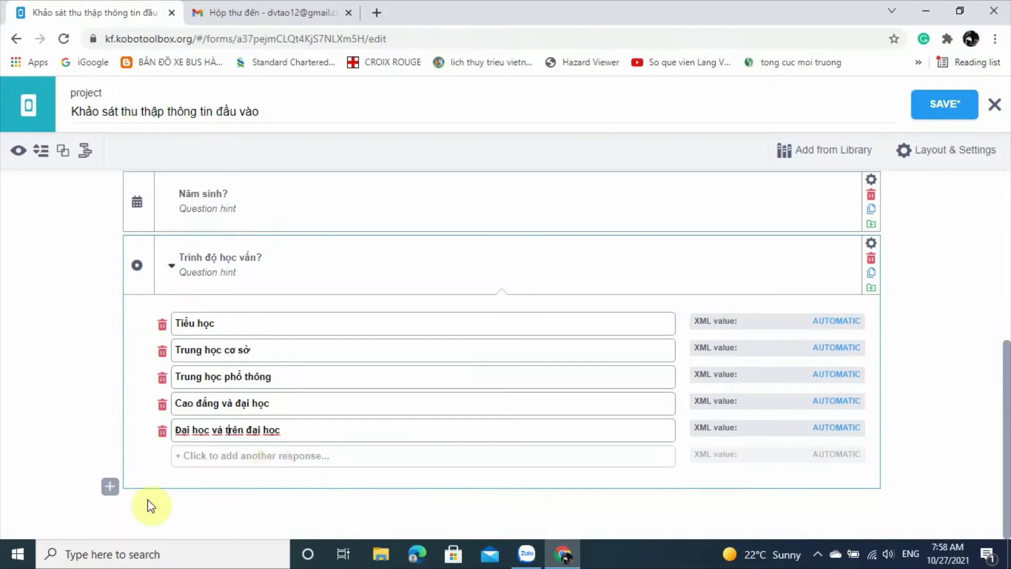
click(110, 489)
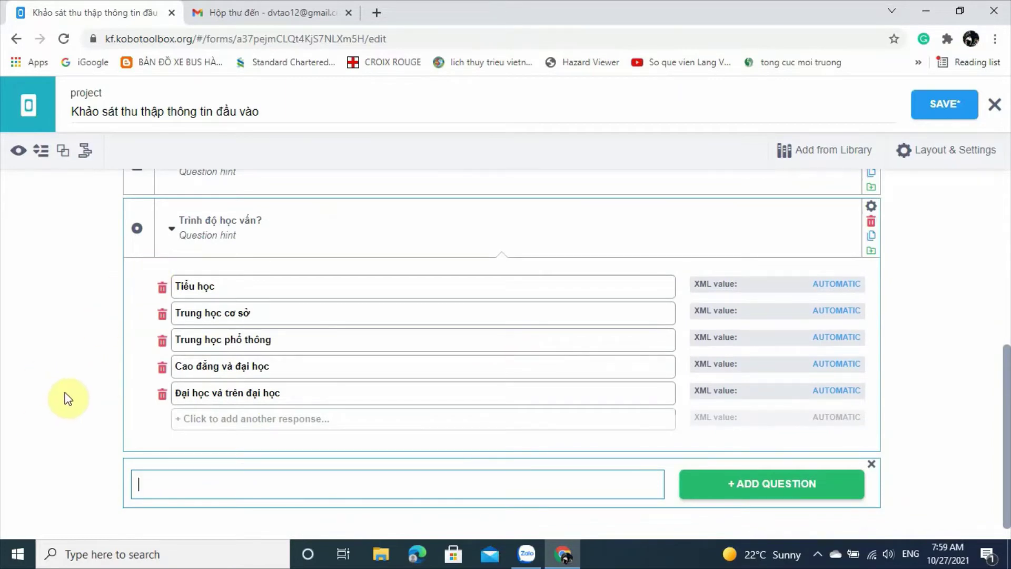
Set Mandatory Response to Yes for the first question, "Mẫu phỏng vấn số 2".
scroll(67, 399, up, 6)
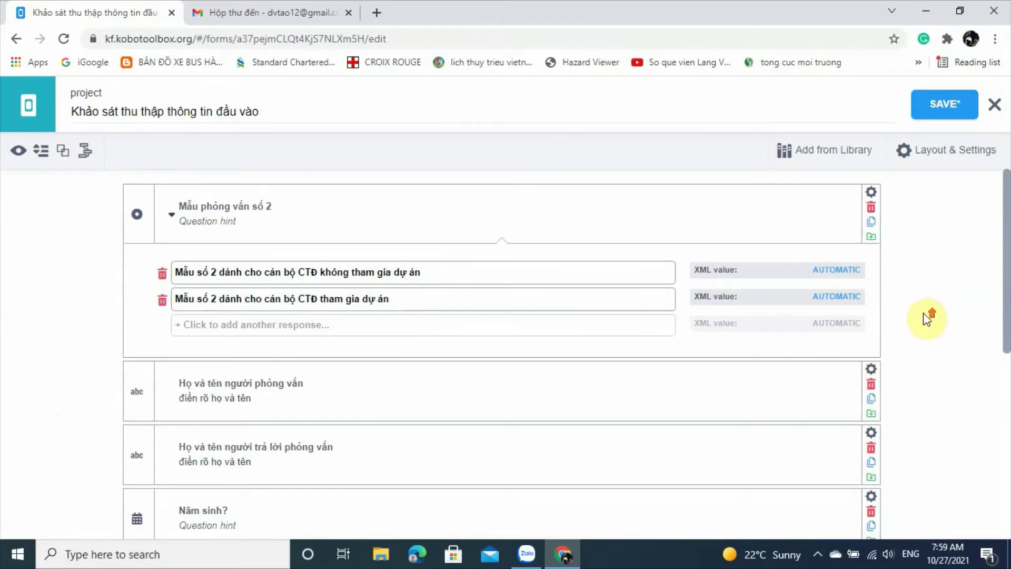
click(871, 193)
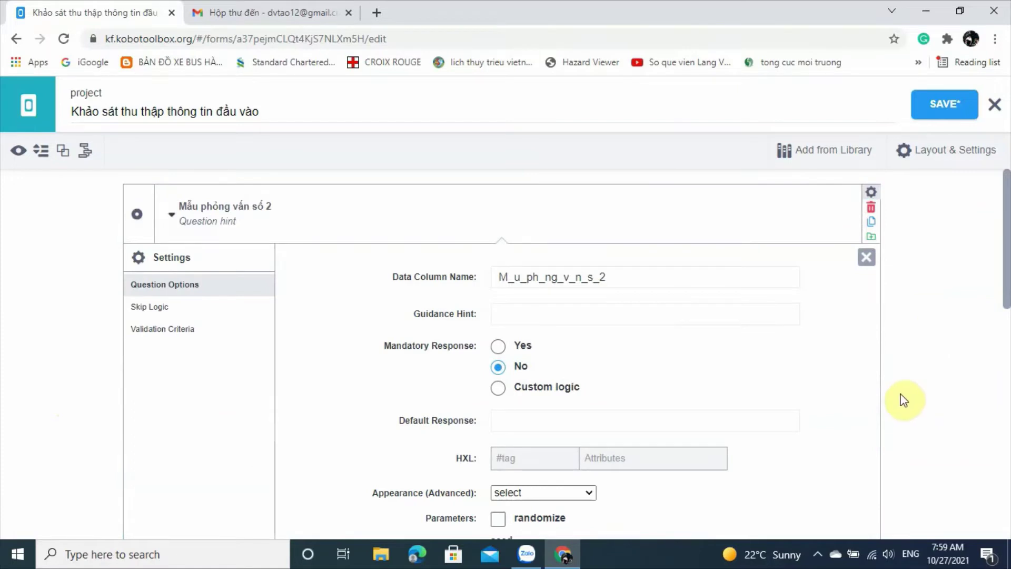
click(498, 348)
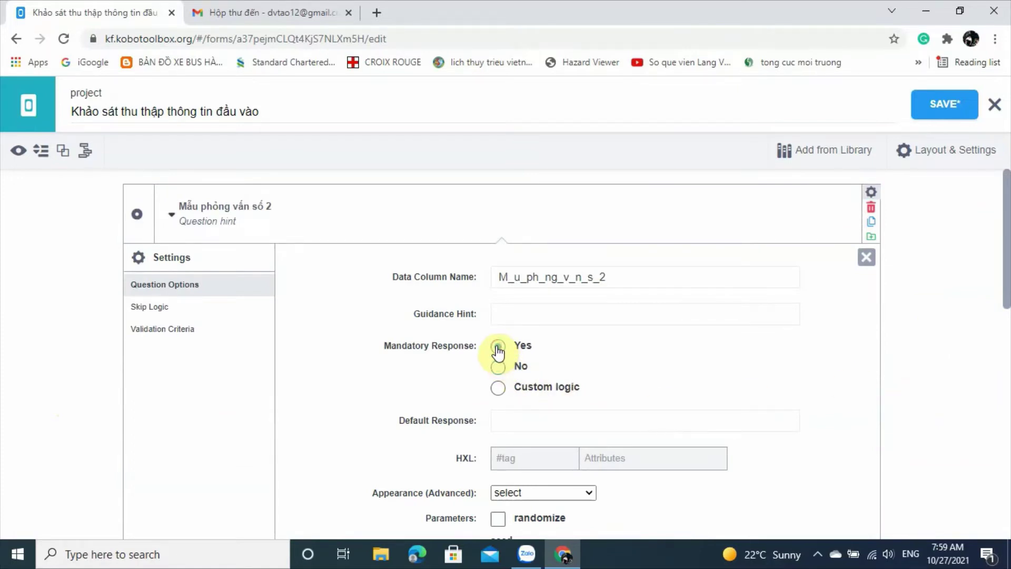
Make a response mandatory for the "Họ và tên người phỏng vấn" question.
scroll(885, 383, down, 4)
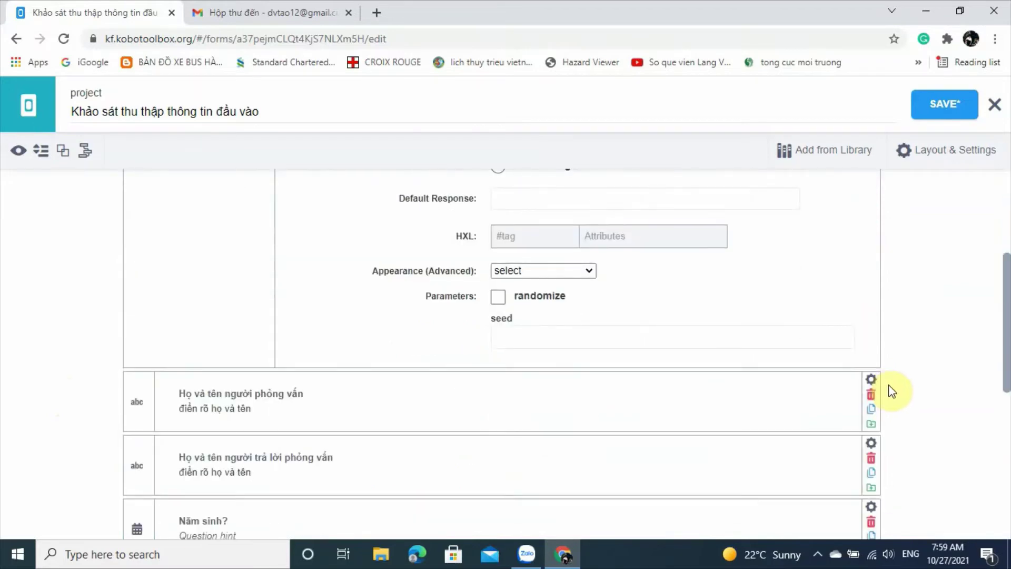
scroll(885, 389, down, 4)
scroll(885, 390, up, 2)
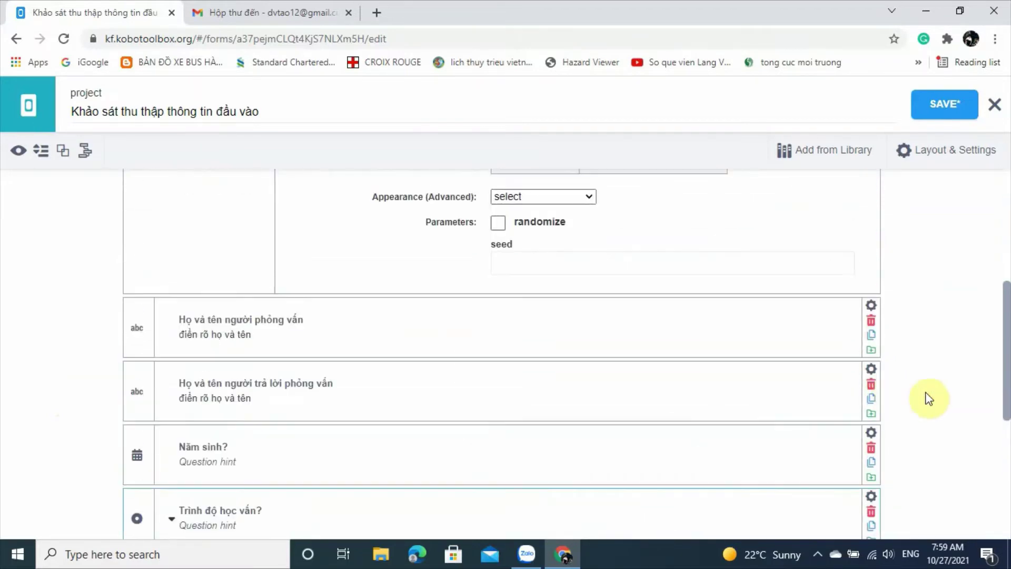
scroll(916, 391, up, 5)
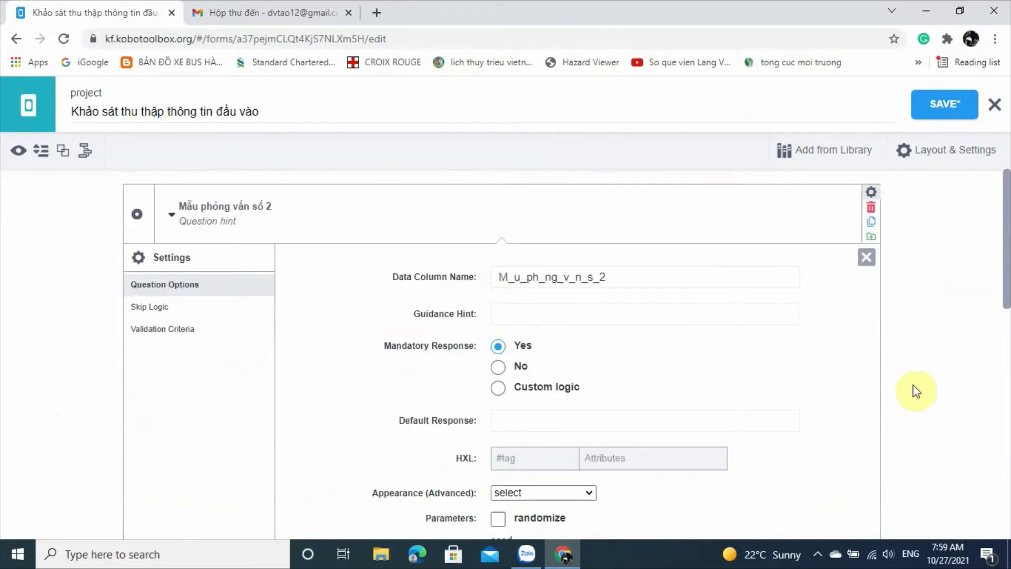
scroll(916, 391, down, 6)
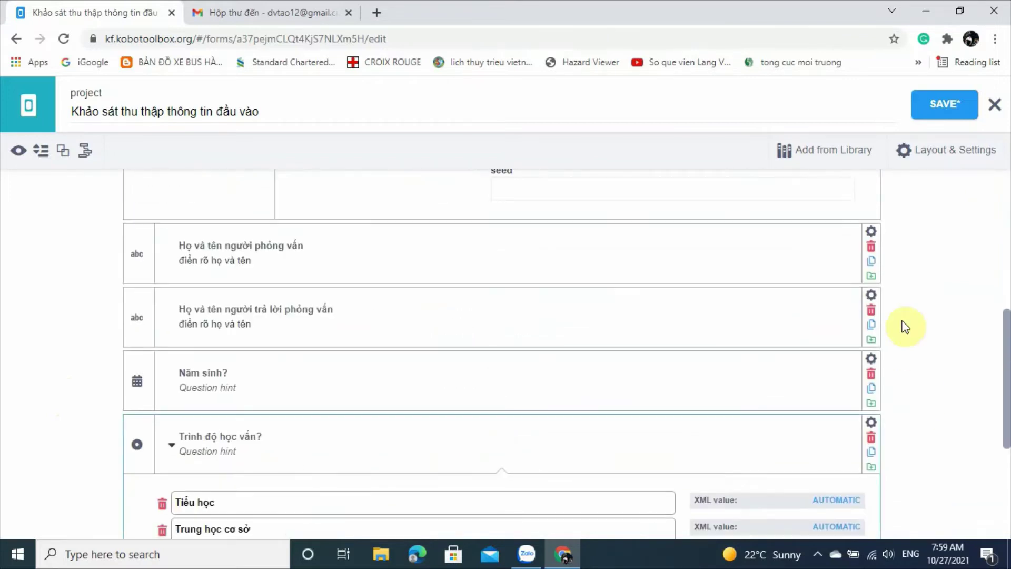
click(871, 233)
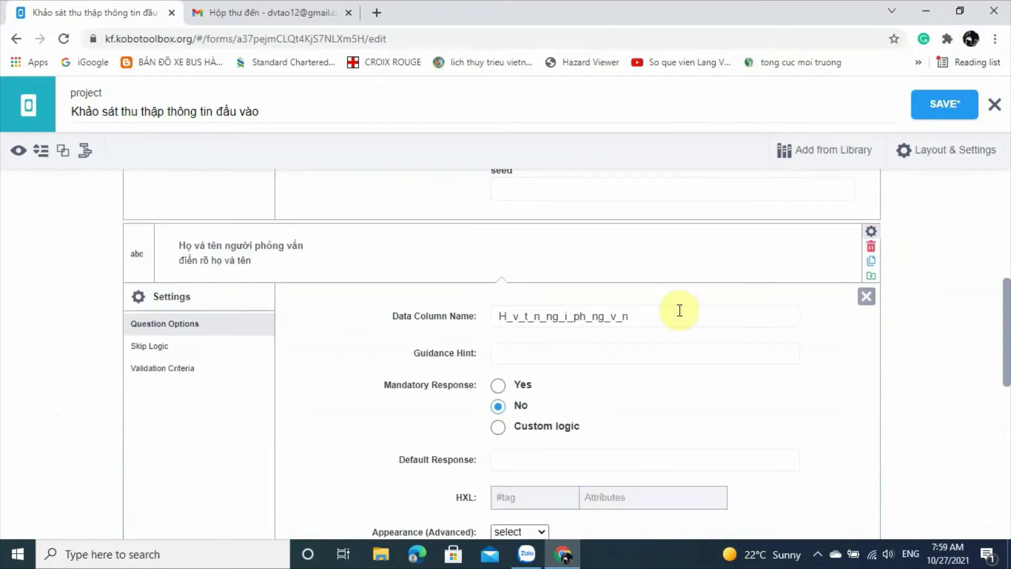
click(498, 385)
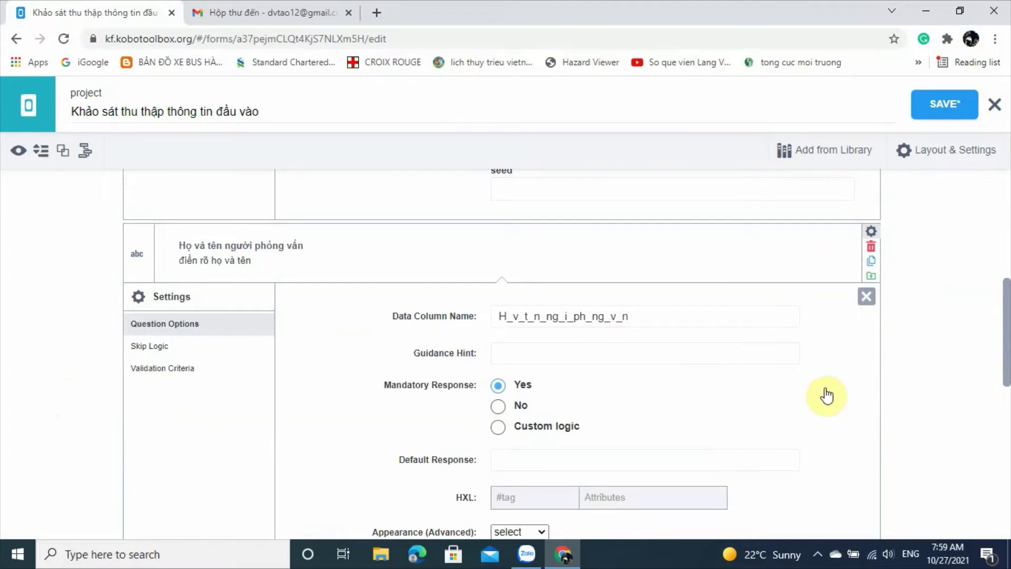
Make a response mandatory for the "Họ và tên người trả lời phỏng vấn" question.
scroll(828, 397, down, 4)
click(871, 352)
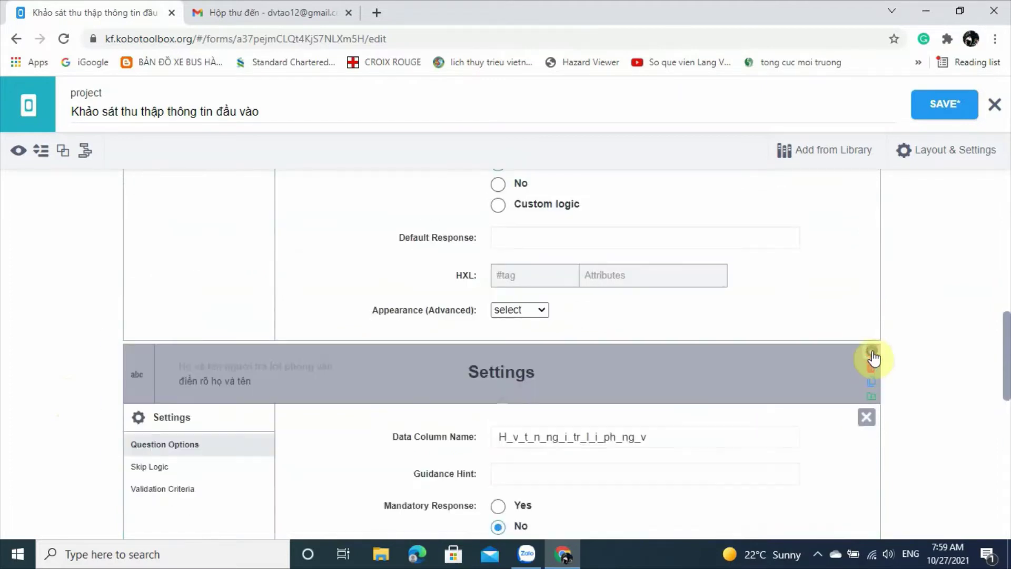
scroll(790, 368, down, 4)
click(497, 284)
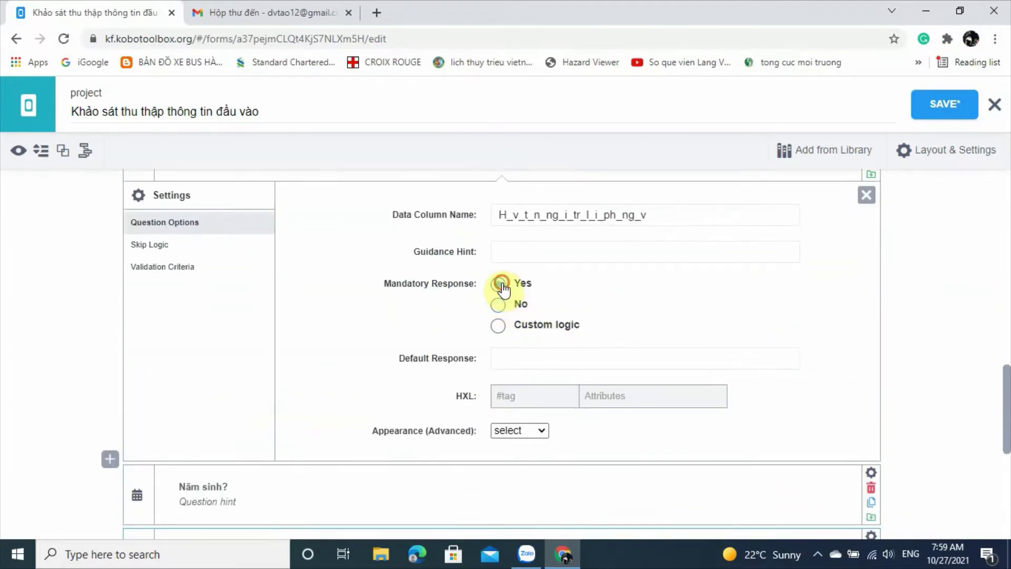
Set Mandatory Response to Yes for the "Năm sinh?" date question.
scroll(779, 335, down, 1)
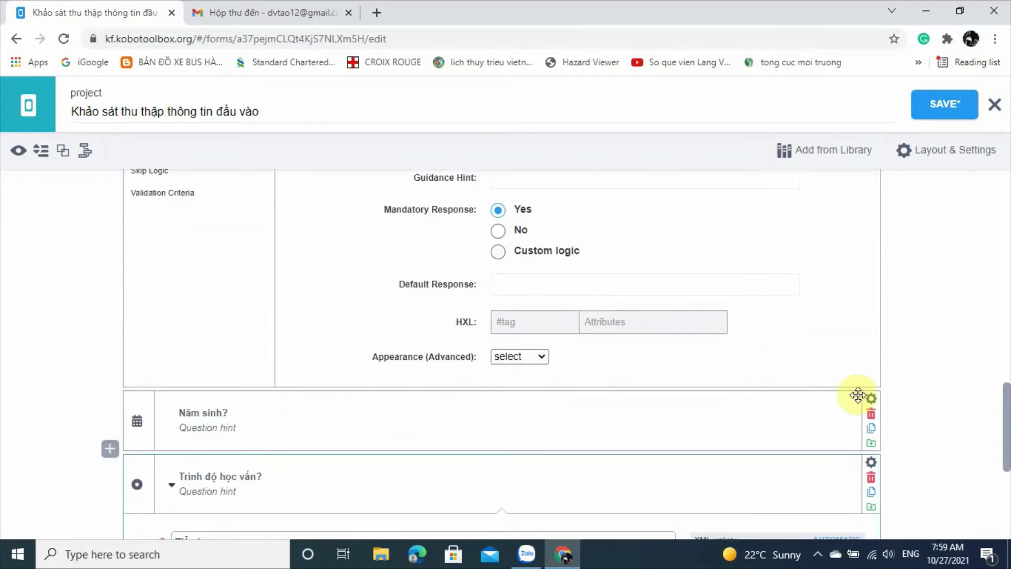
click(875, 404)
scroll(774, 400, down, 3)
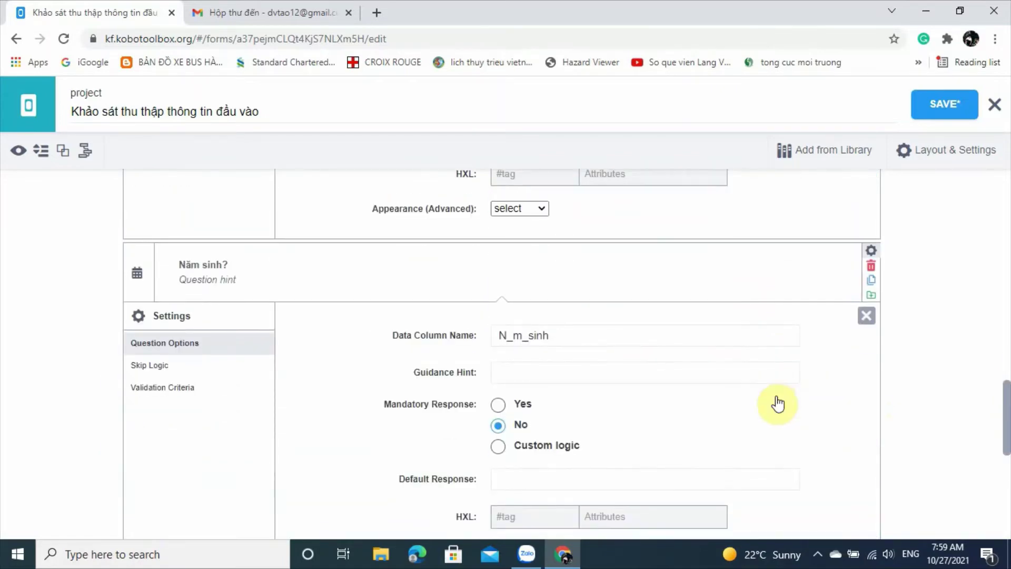
click(498, 404)
scroll(829, 445, down, 4)
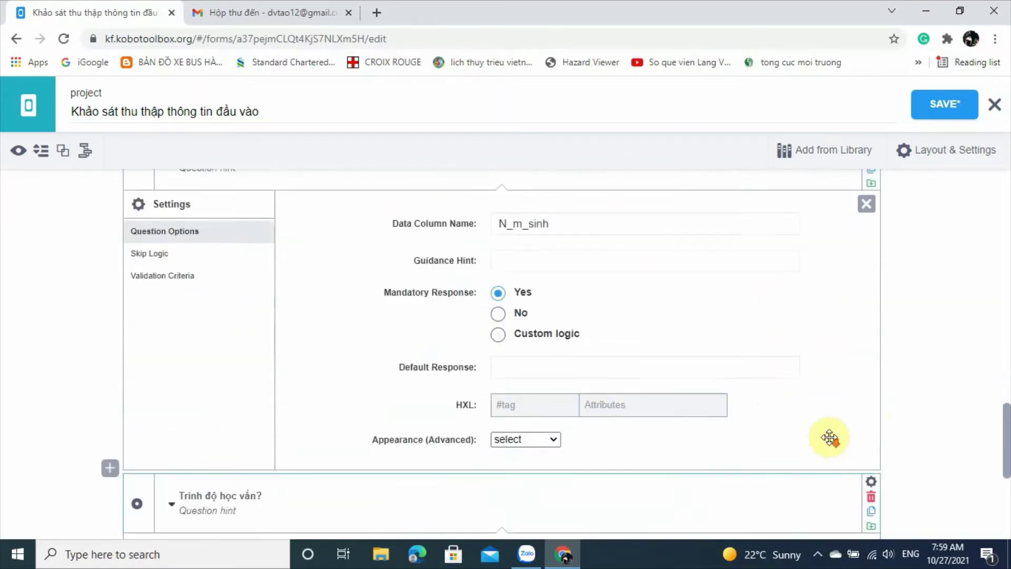
Set Mandatory Response to Yes for the "Trình độ học vấn?" question.
click(872, 372)
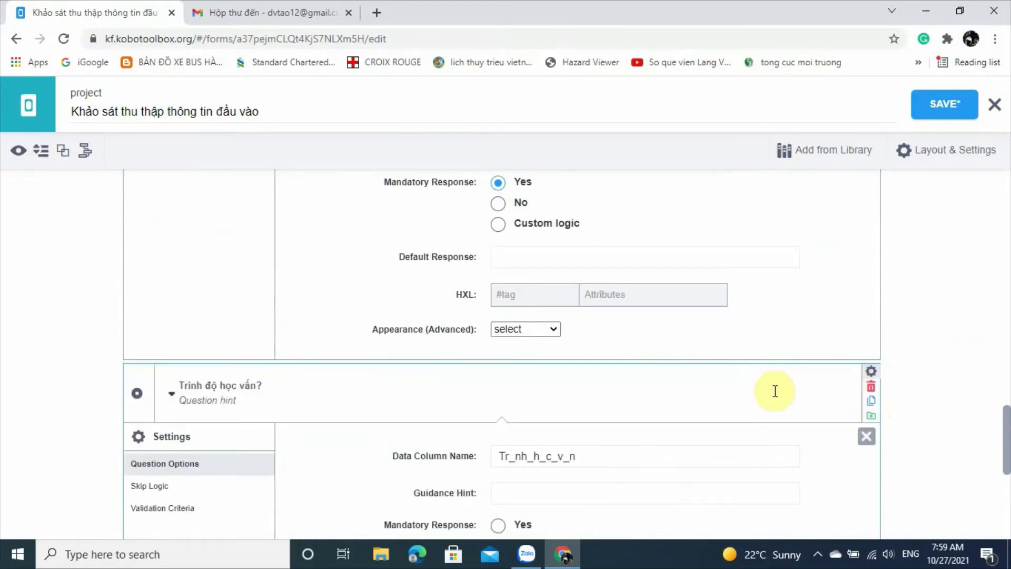
scroll(771, 396, down, 4)
click(497, 303)
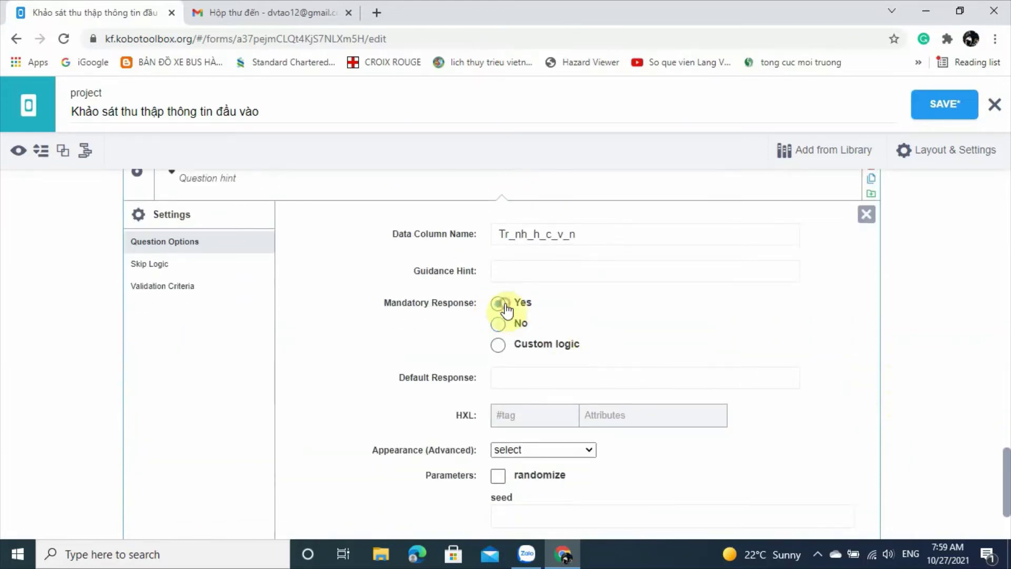
scroll(862, 390, down, 2)
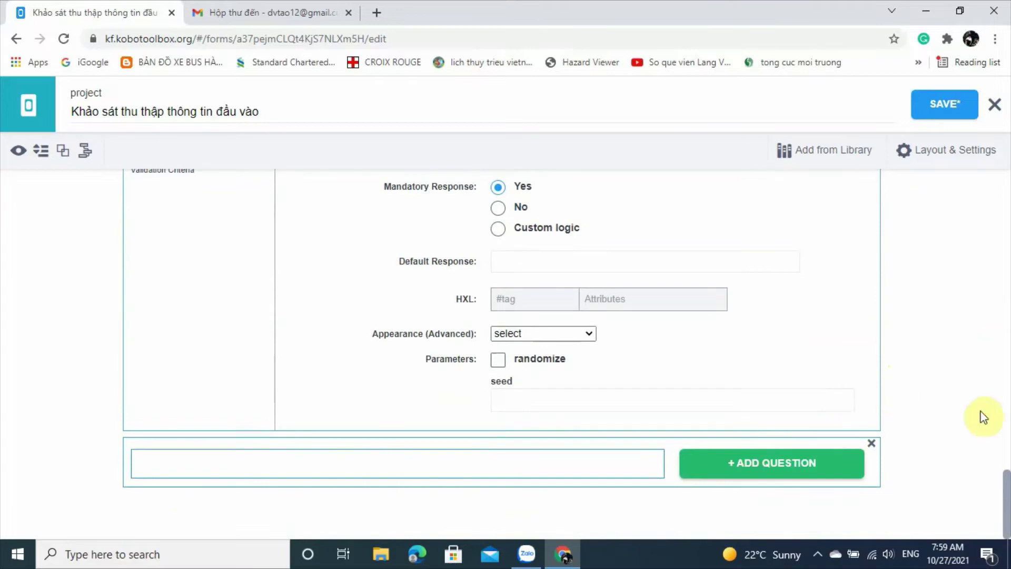
Add a Select One question "Anh chị đã được tập huấn về phòng ngừa và ứng phó thảm họa?" at the form's end.
scroll(979, 419, up, 5)
scroll(980, 421, up, 7)
scroll(979, 423, down, 11)
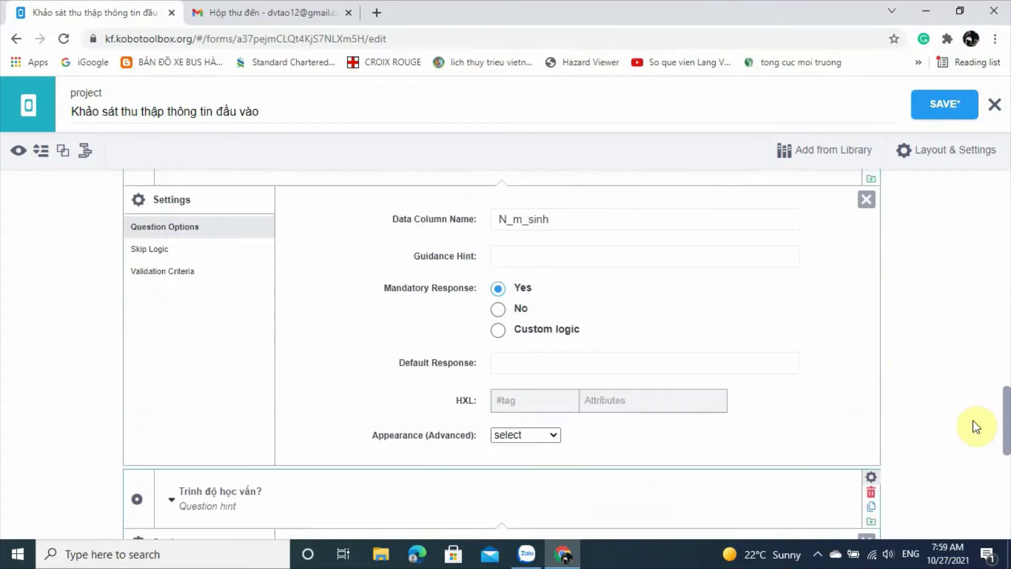
scroll(977, 425, down, 2)
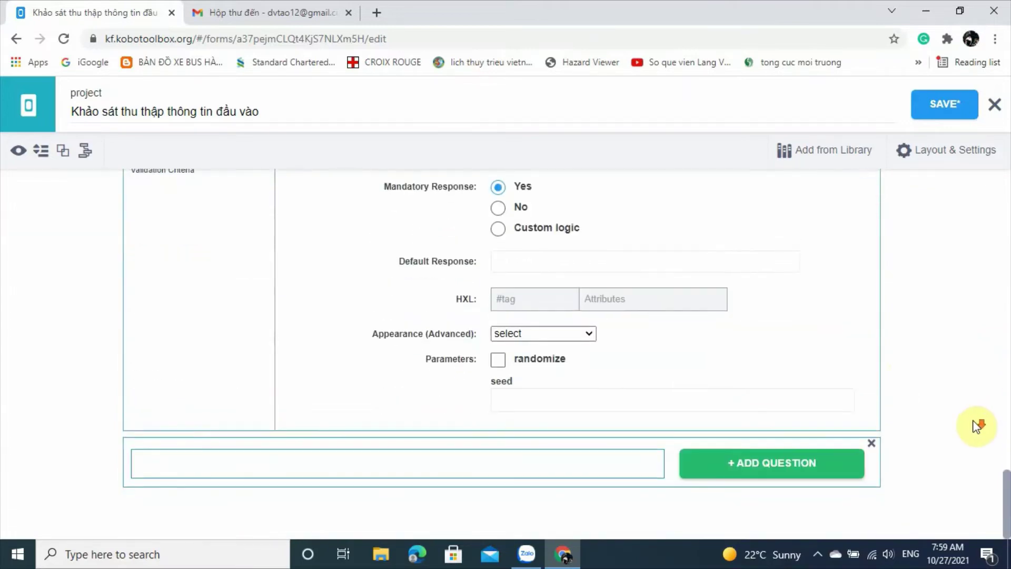
click(521, 458)
text(ch)
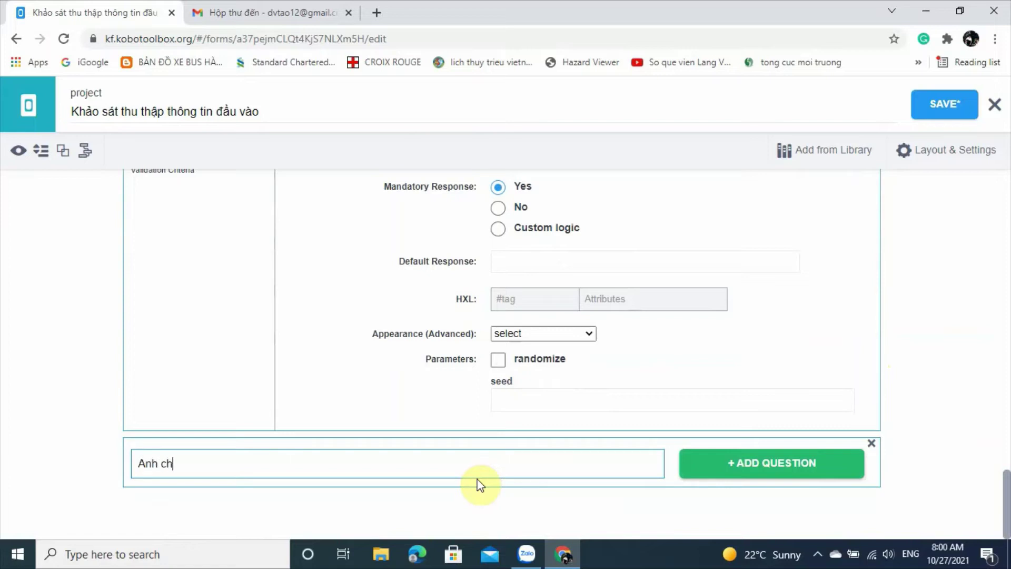
text(i ddax dd)
text(o)
key(BackSpace)
text(uwowcj ta)
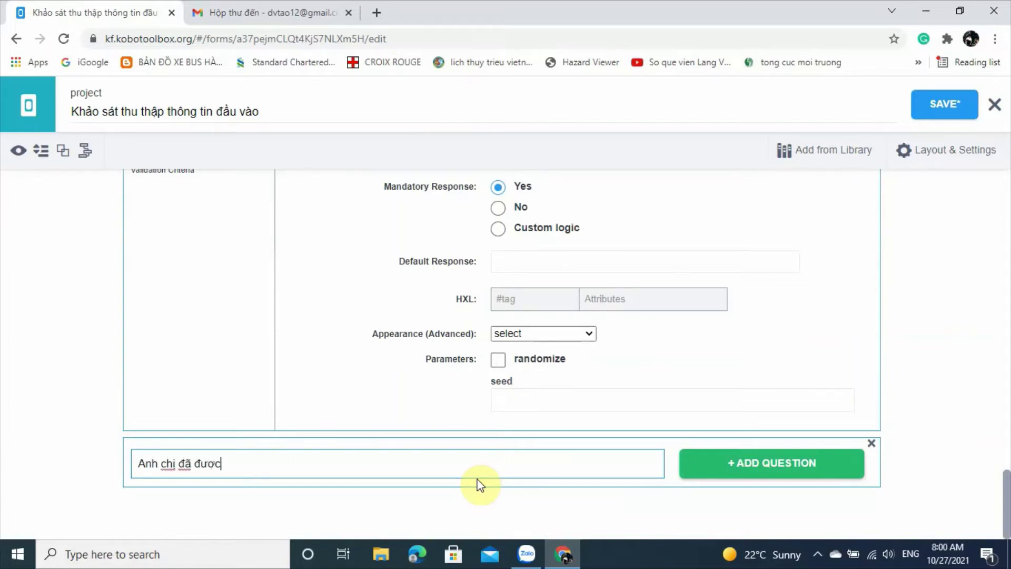
text(apj huaans v)
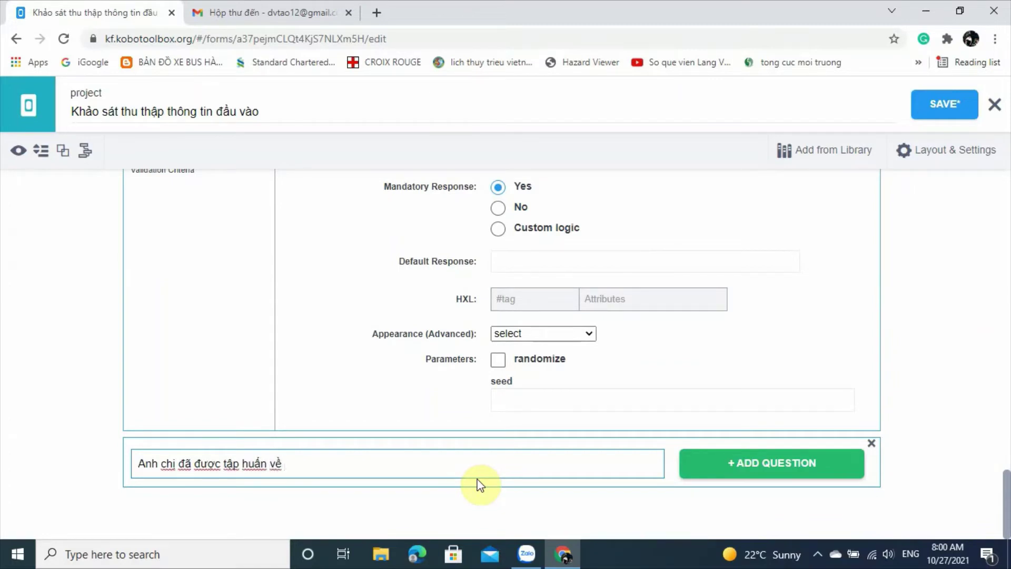
text(eef PNngf nguwfa vaf un)
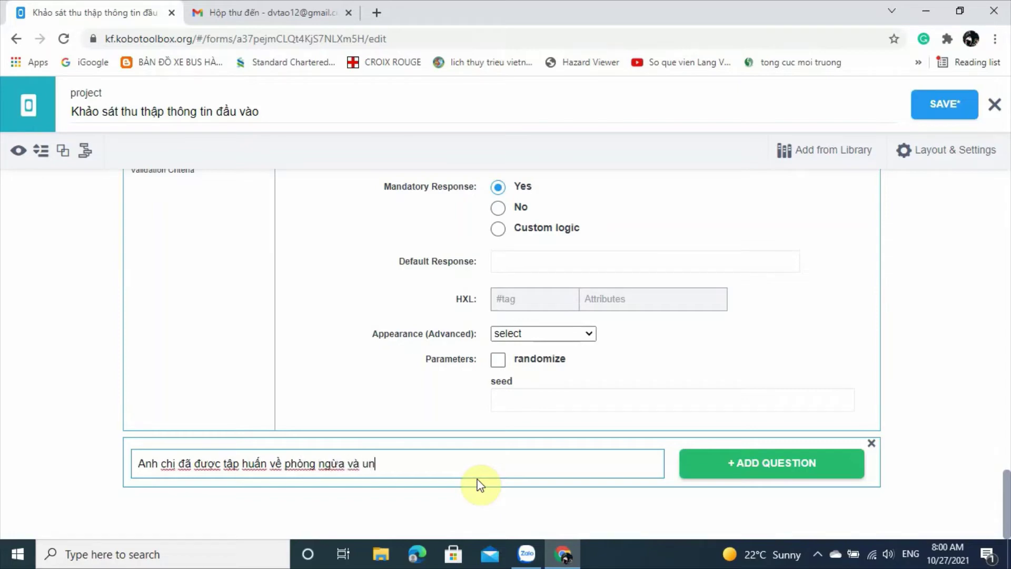
text(gws phos thamr hoa chu)
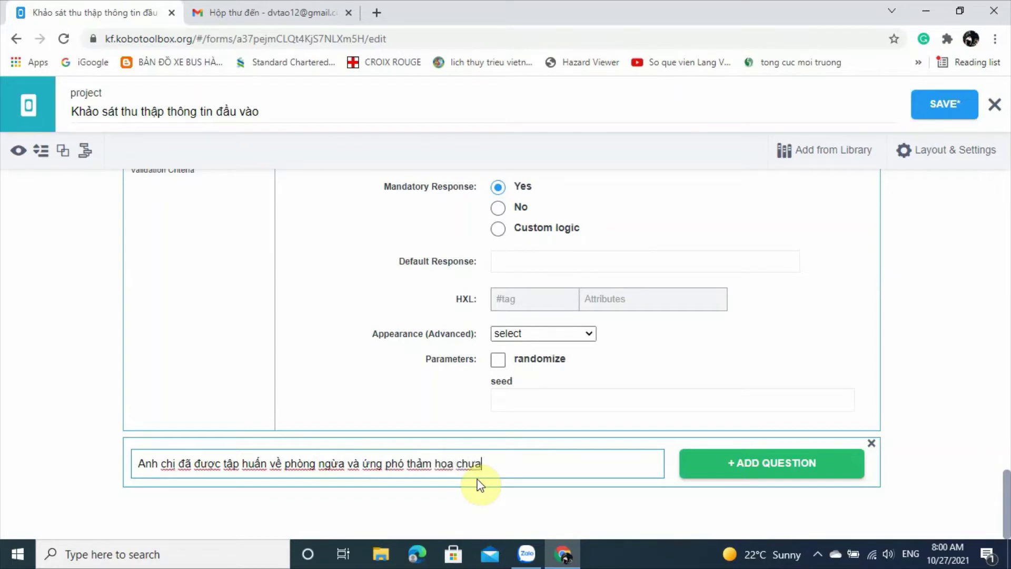
key(BackSpace)
key(BackSpace)
click(714, 465)
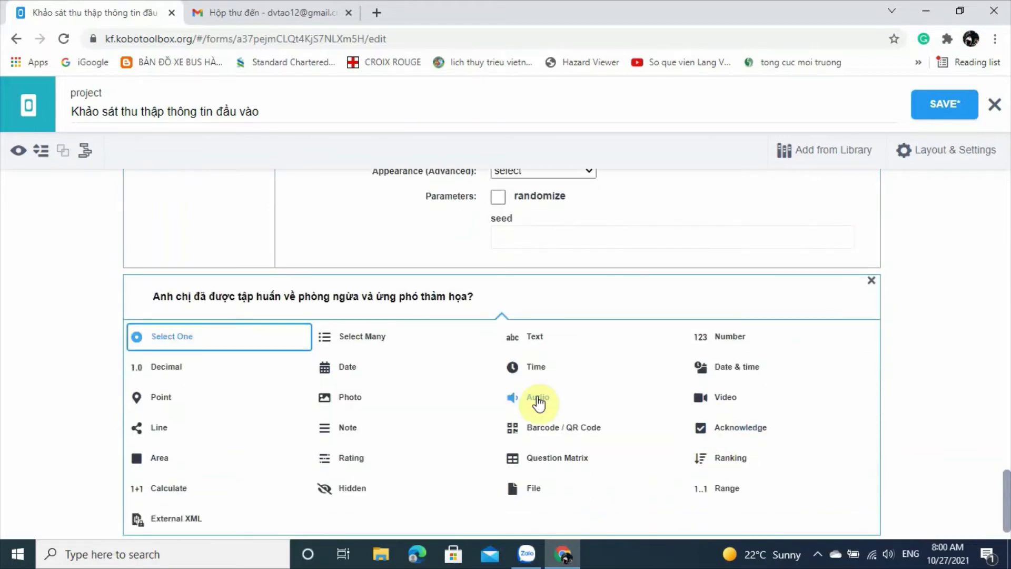
click(198, 337)
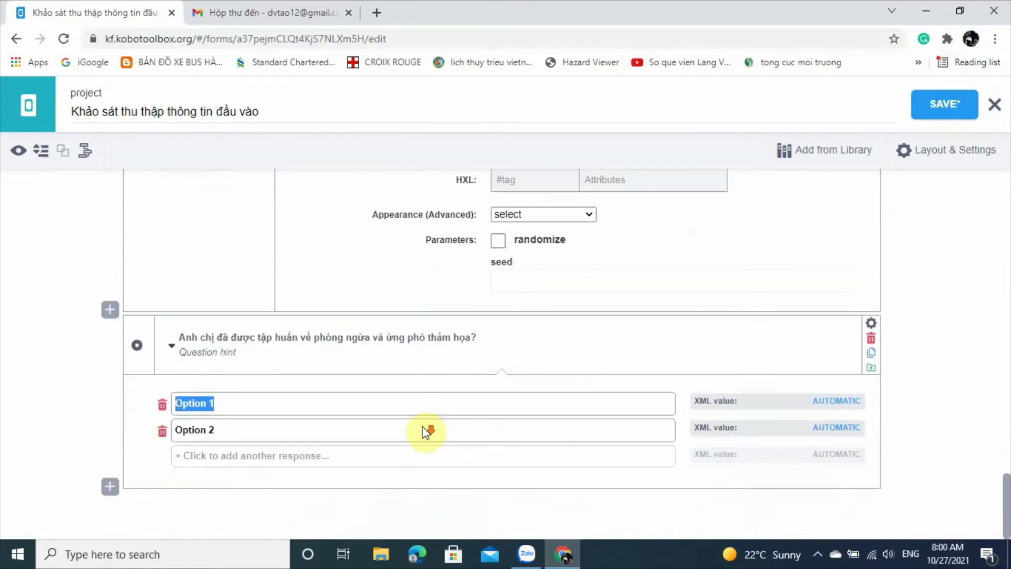
Name the two response options of the disaster training question "Có" and "Không".
text(Có)
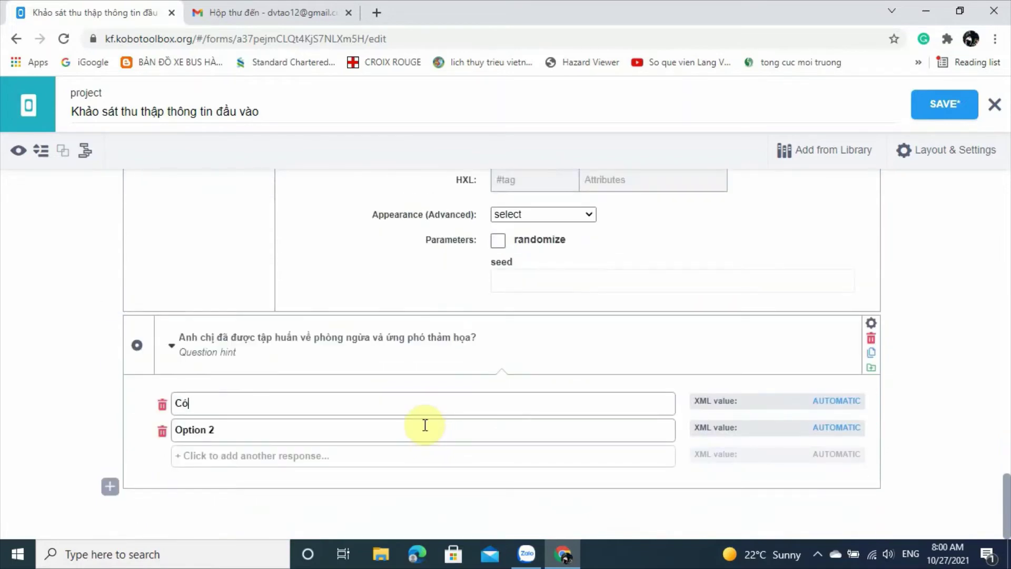
click(422, 429)
key(BackSpace)
key(BackSpace)
key(BackSpace)
key(BackSpace)
key(BackSpace)
text(Không)
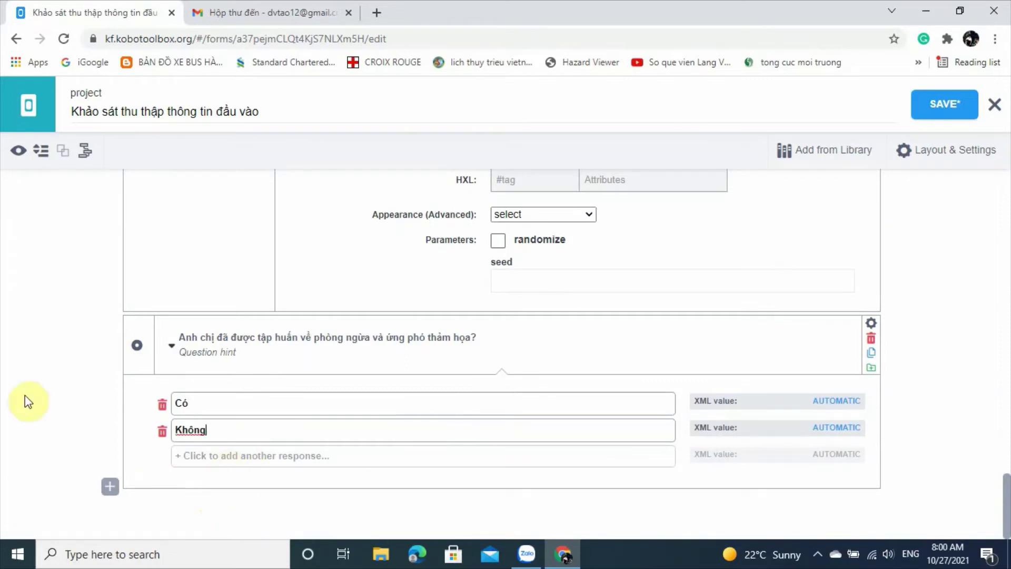
Set Mandatory Response to Custom logic in the disaster training question's settings.
click(872, 323)
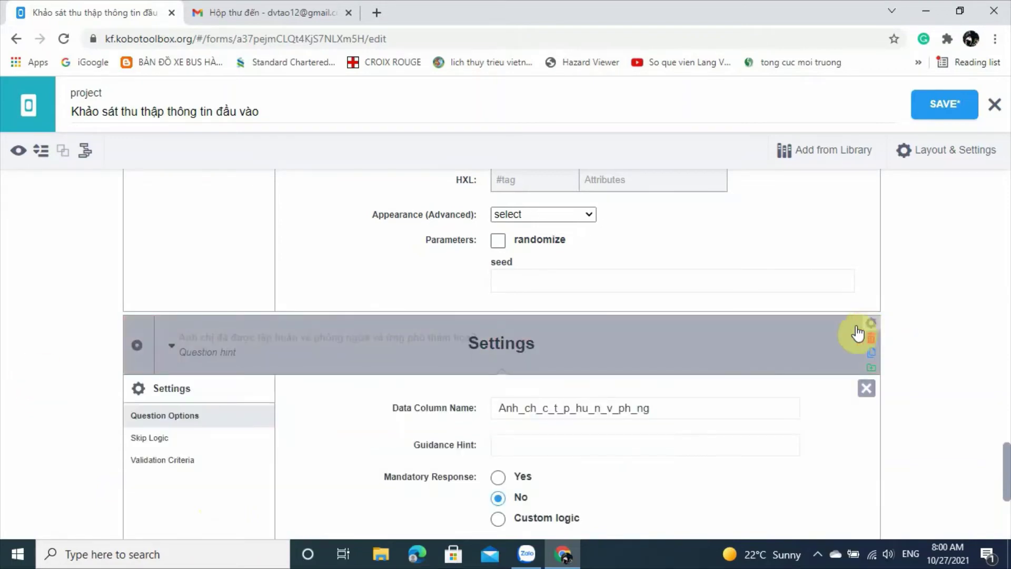
scroll(958, 318, down, 3)
click(527, 375)
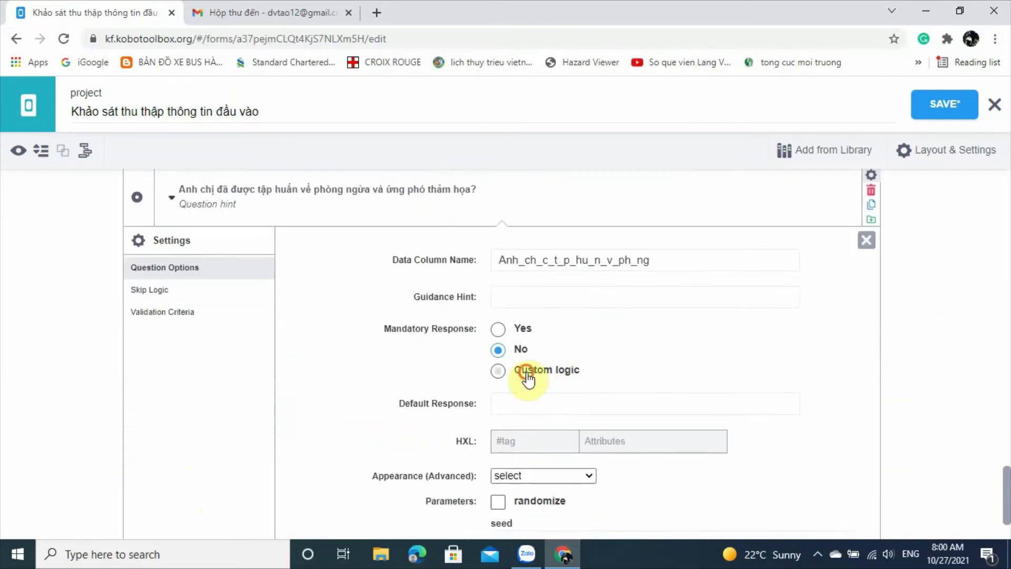
scroll(957, 371, down, 2)
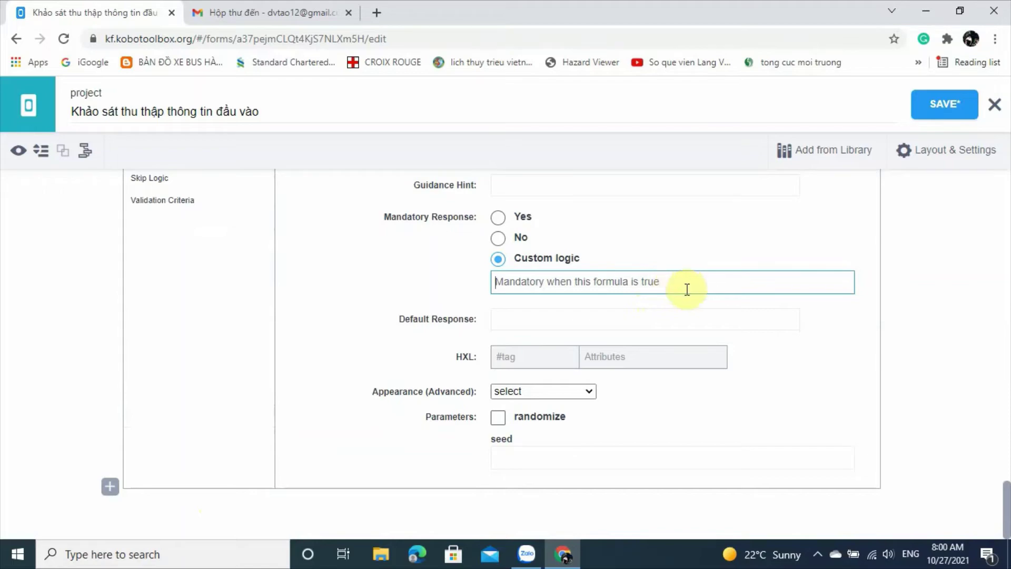
scroll(802, 359, up, 3)
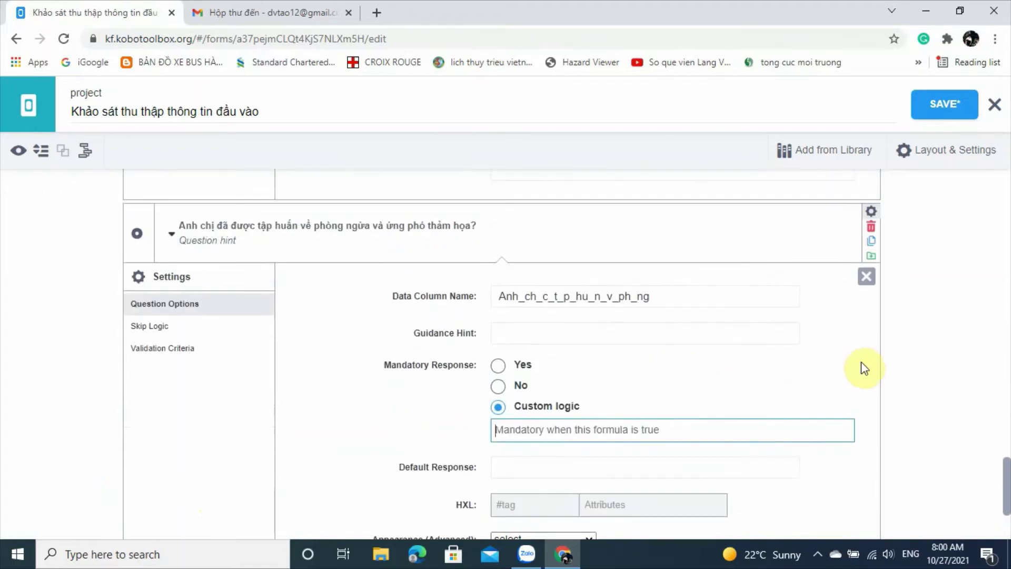
scroll(861, 363, down, 3)
scroll(862, 362, up, 3)
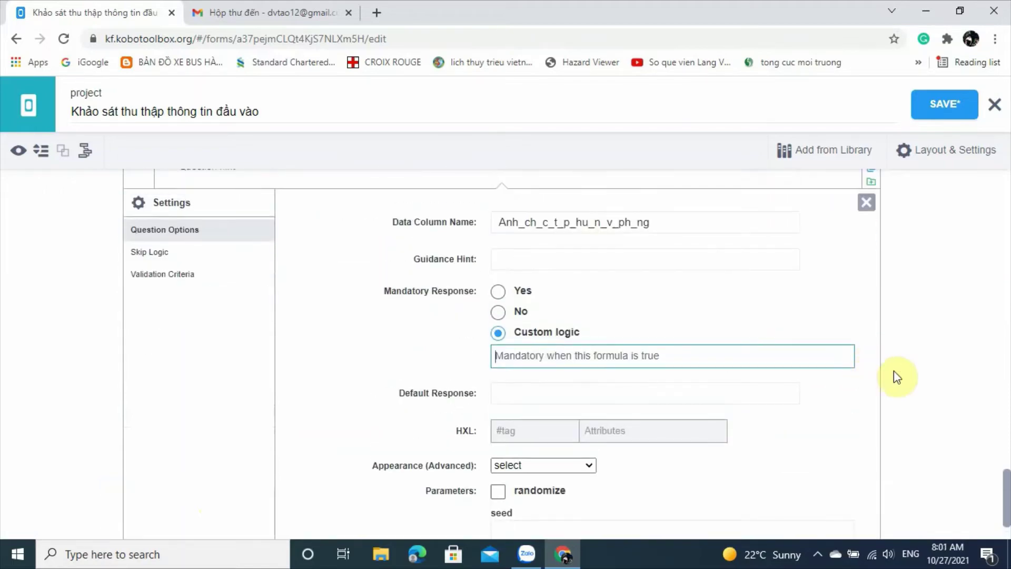
scroll(909, 385, up, 2)
scroll(906, 378, down, 5)
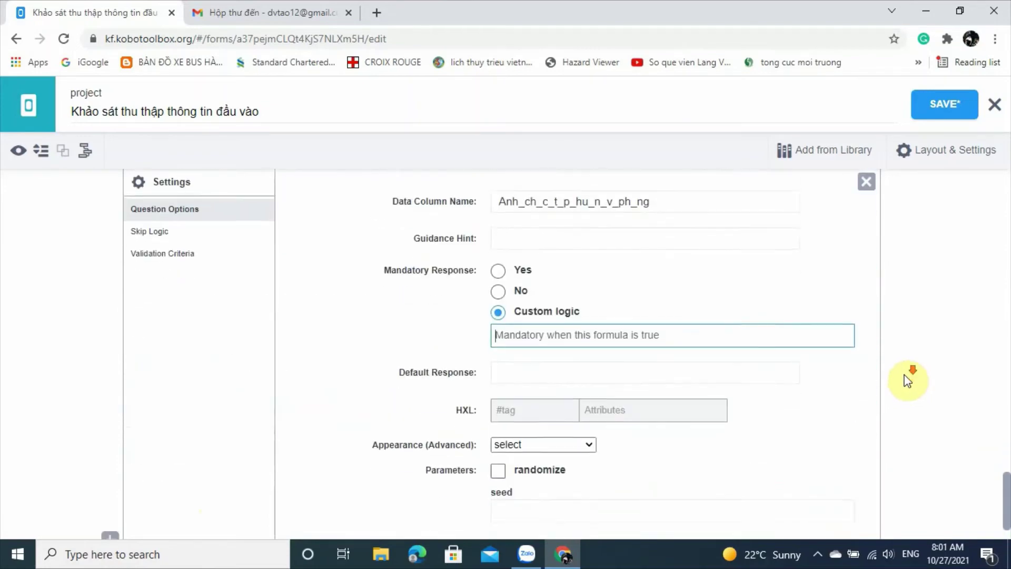
scroll(903, 376, up, 1)
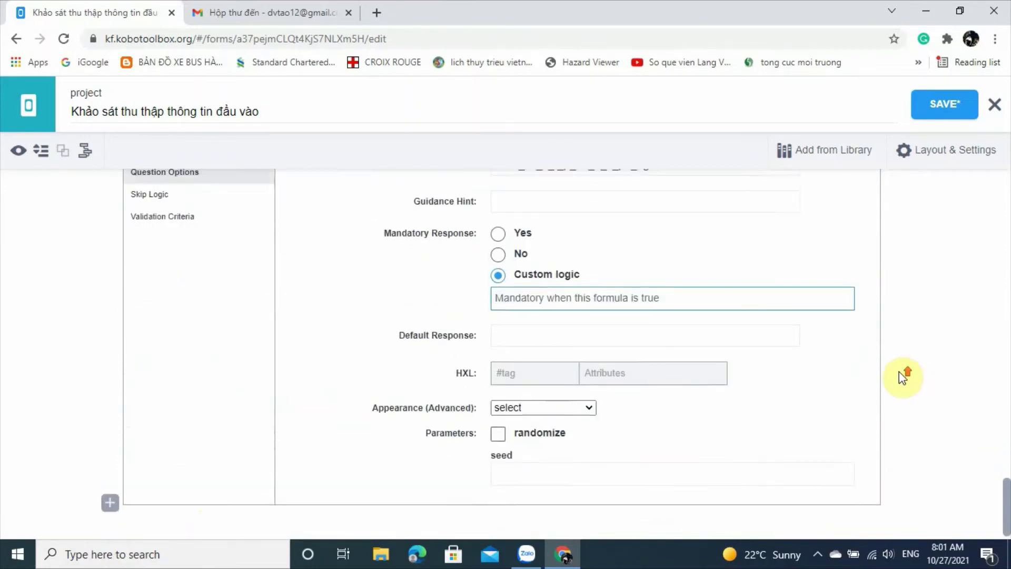
scroll(904, 374, down, 6)
scroll(903, 376, up, 3)
scroll(902, 378, down, 6)
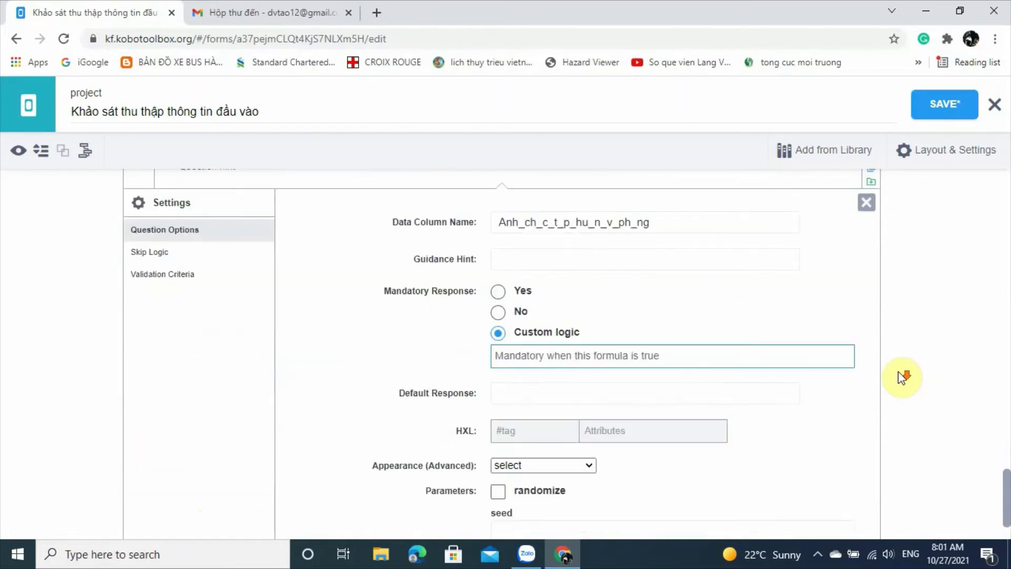
scroll(902, 377, up, 3)
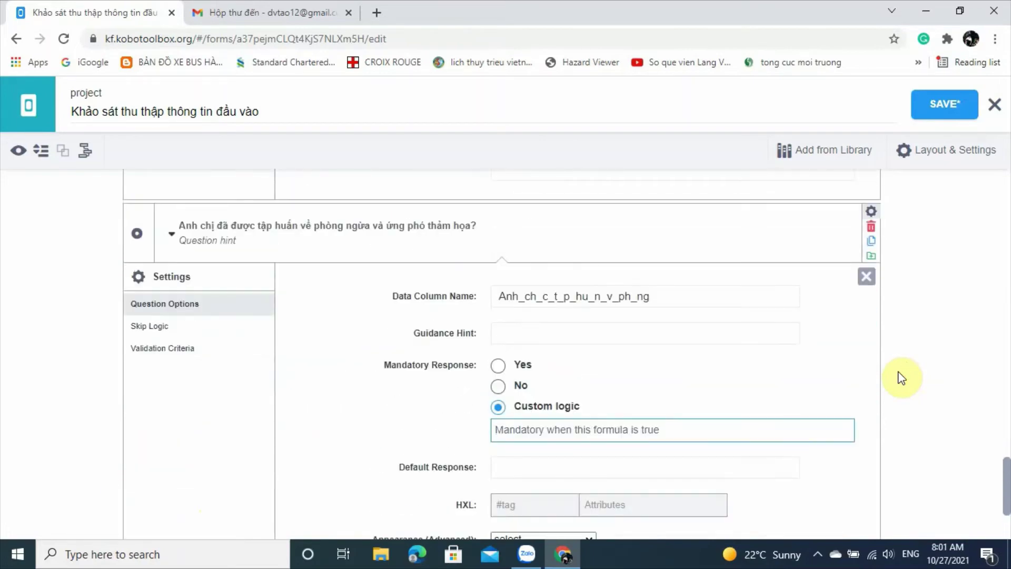
scroll(903, 377, down, 3)
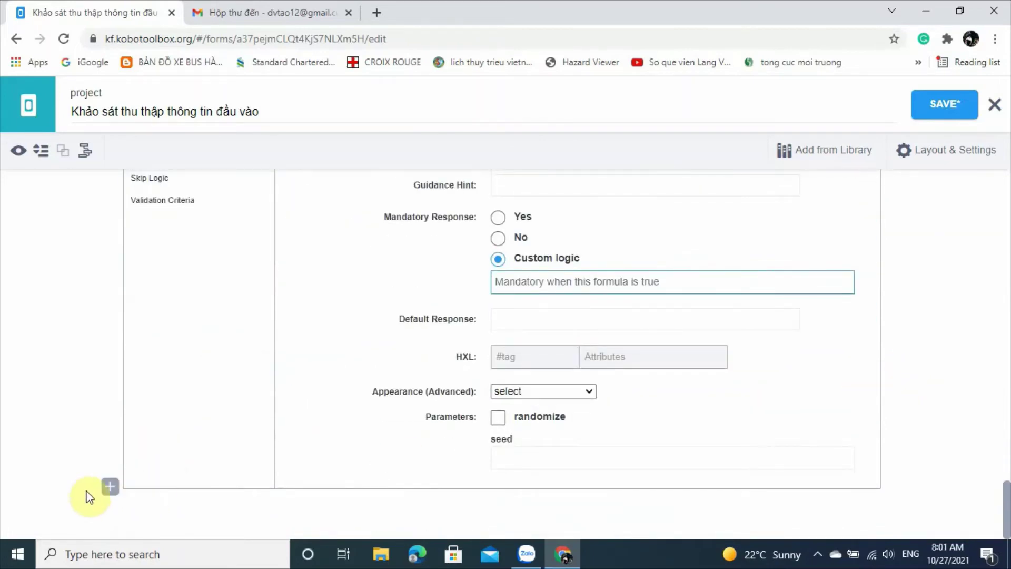
Start a new question below the disaster training question with the draft text "đã".
click(107, 490)
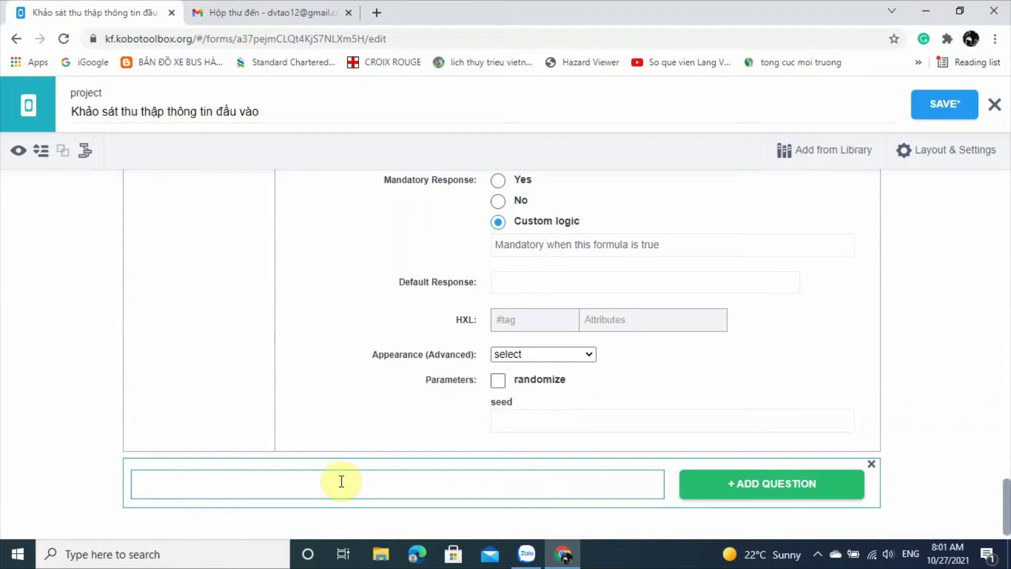
text(ĐA)
key(BackSpace)
key(BackSpace)
text(đa)
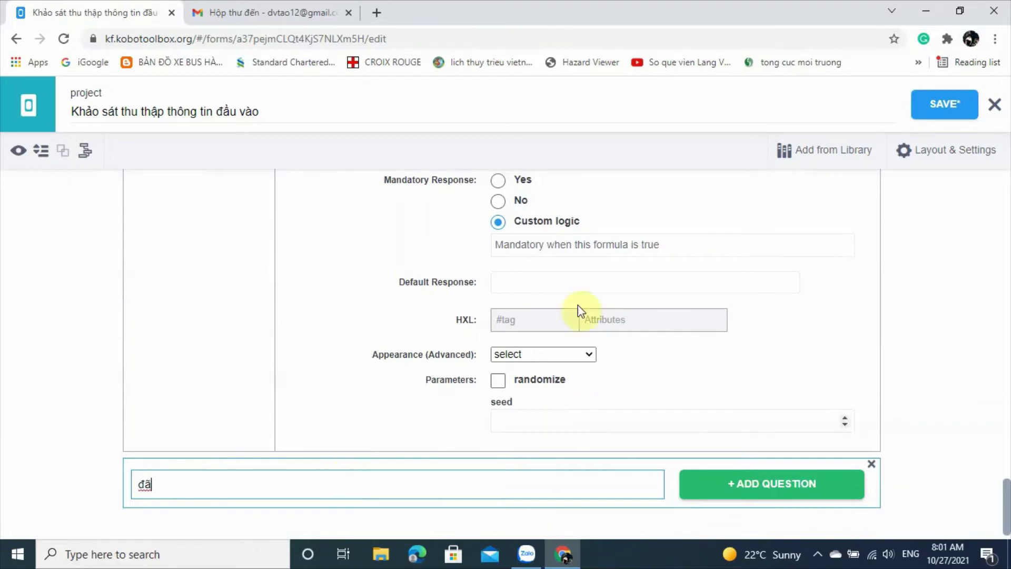
Enter "Nếu trả lời là Không thì chuyển đến câu hỏi số 7" as the disaster training question's custom mandatory logic.
click(629, 245)
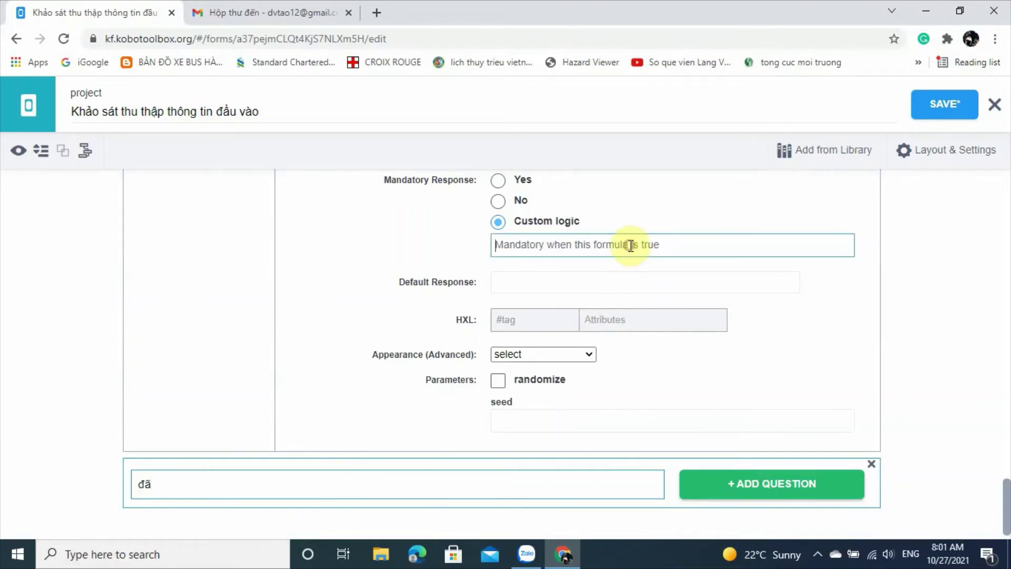
click(302, 484)
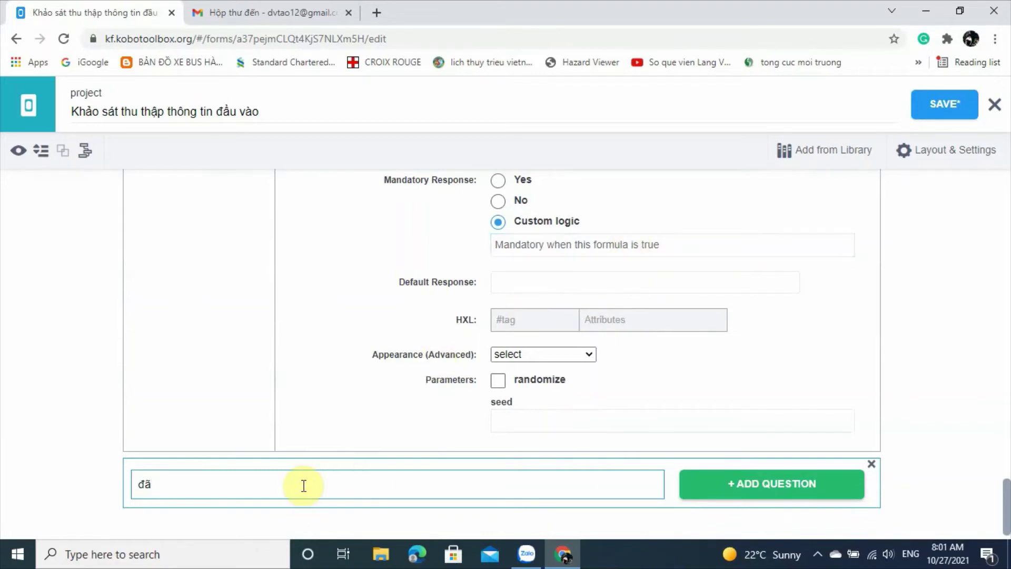
click(494, 248)
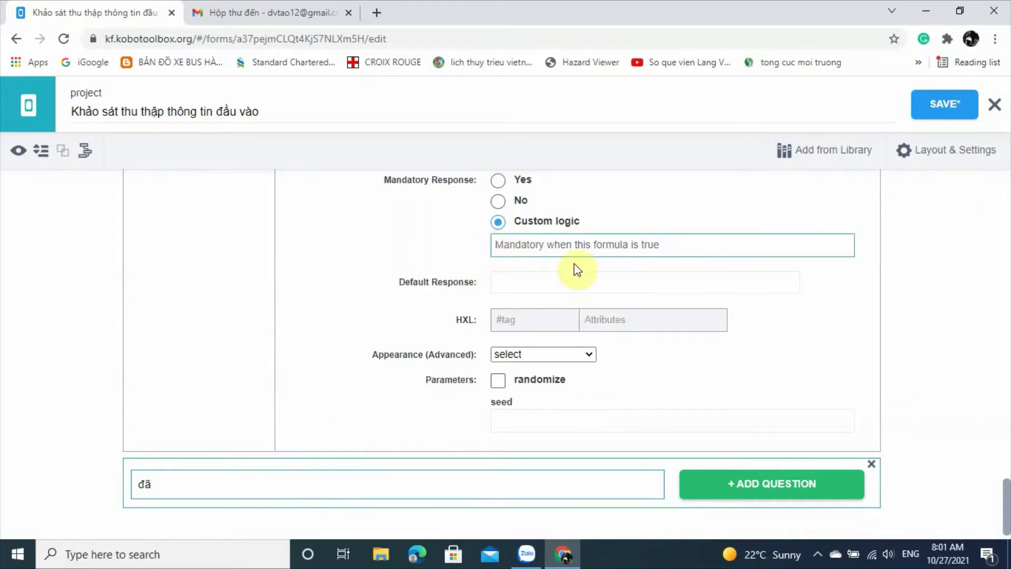
text(Nếu )
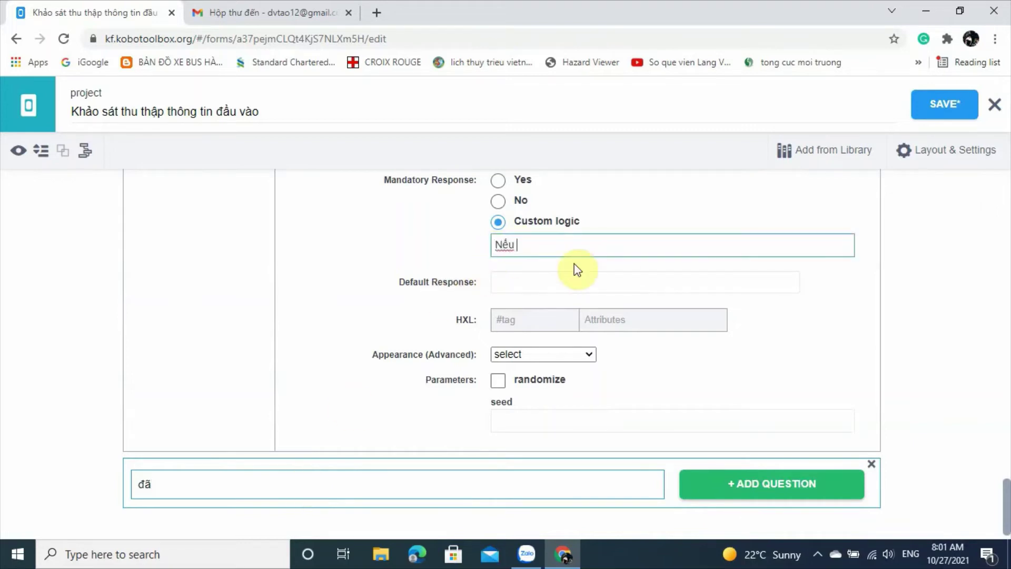
text(traả lời là Không thì )
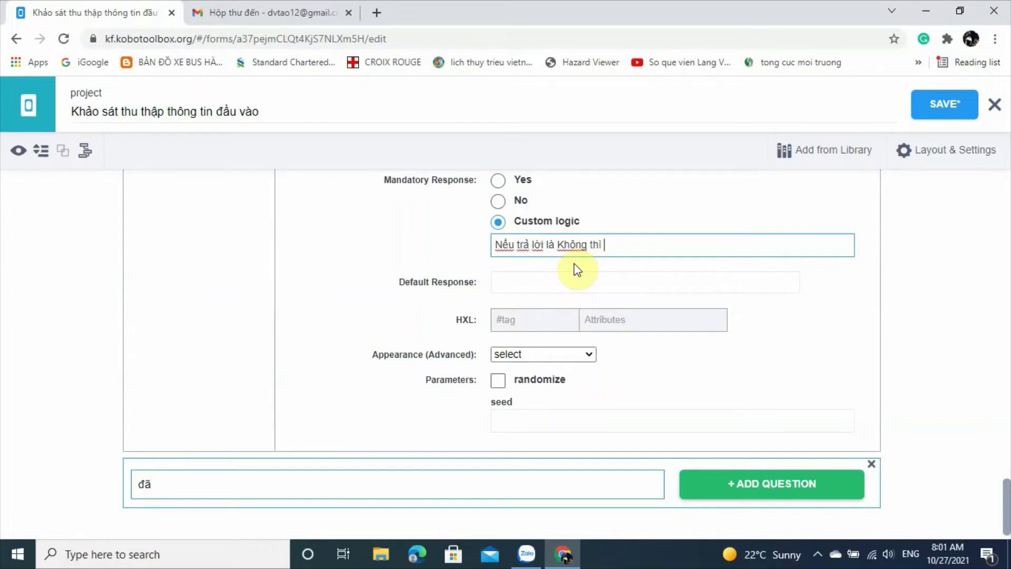
text(chuyển đến câu)
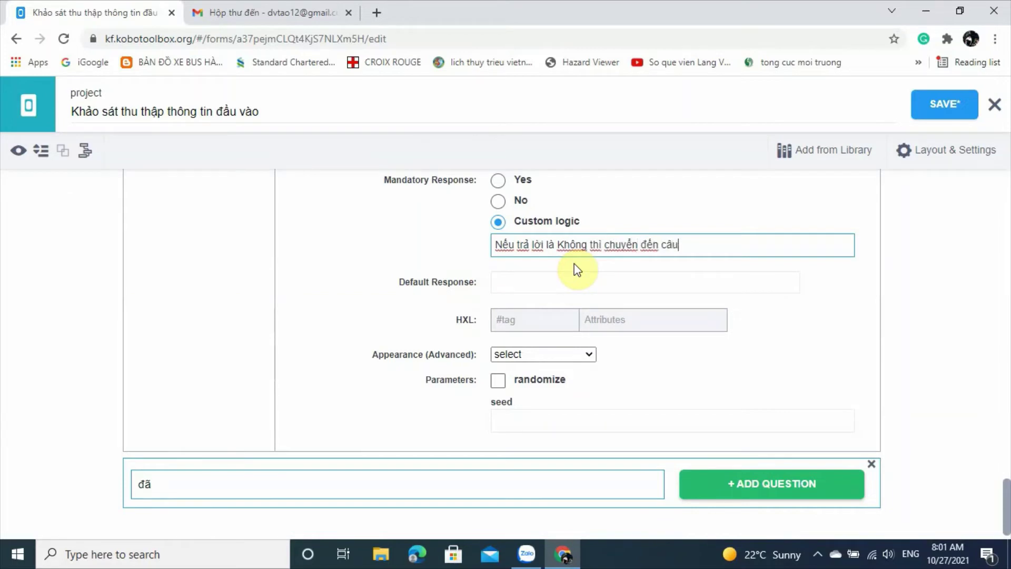
text( hoir số 7)
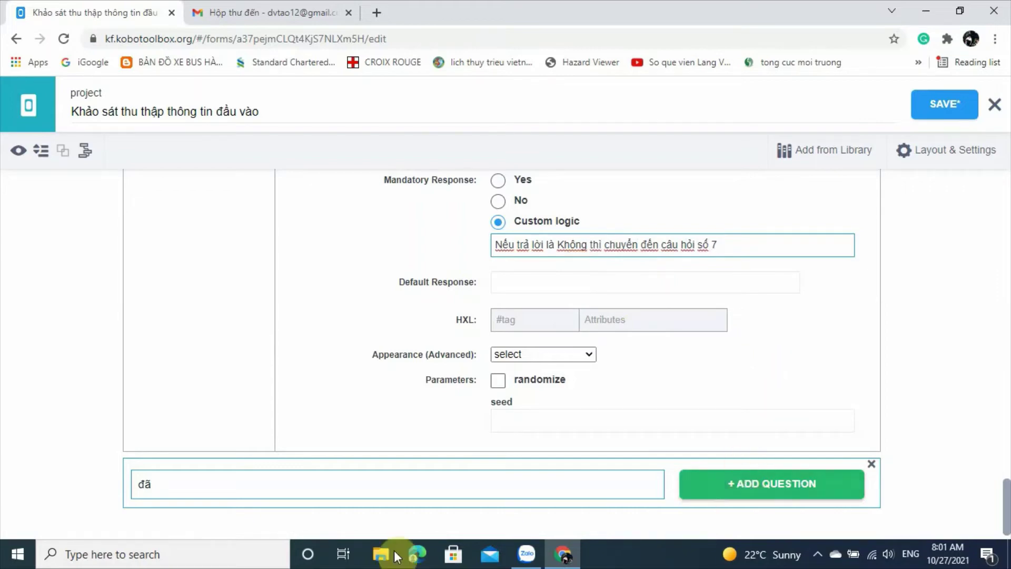
Replace the new question's draft text with "Anh/chị có được tập huấn về sơ cấp cứu?".
click(306, 490)
key(BackSpace)
key(BackSpace)
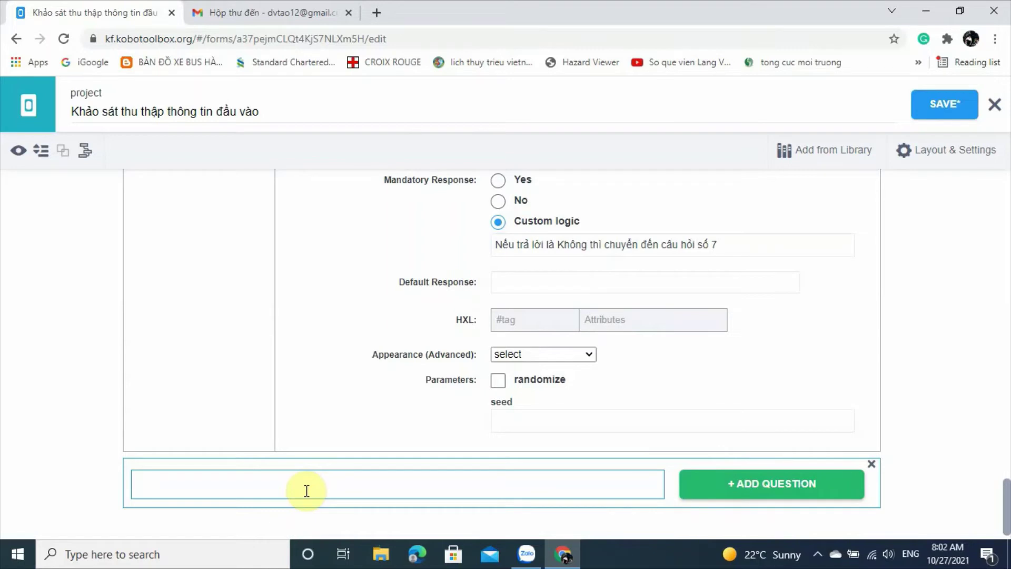
text(Anh/chi đ)
key(BackSpace)
text(có b)
key(BackSpace)
text(được )
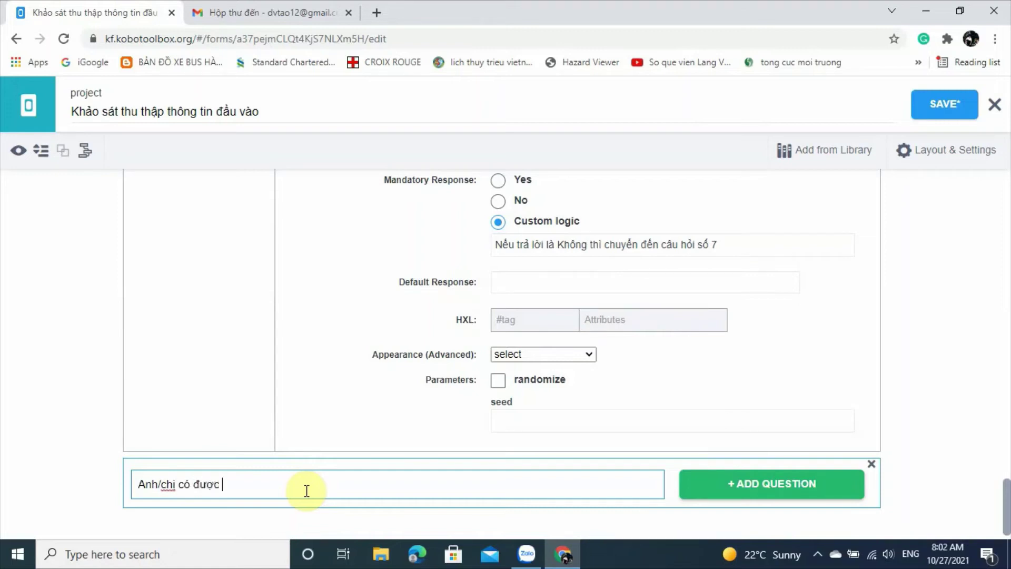
text(tập huấn về )
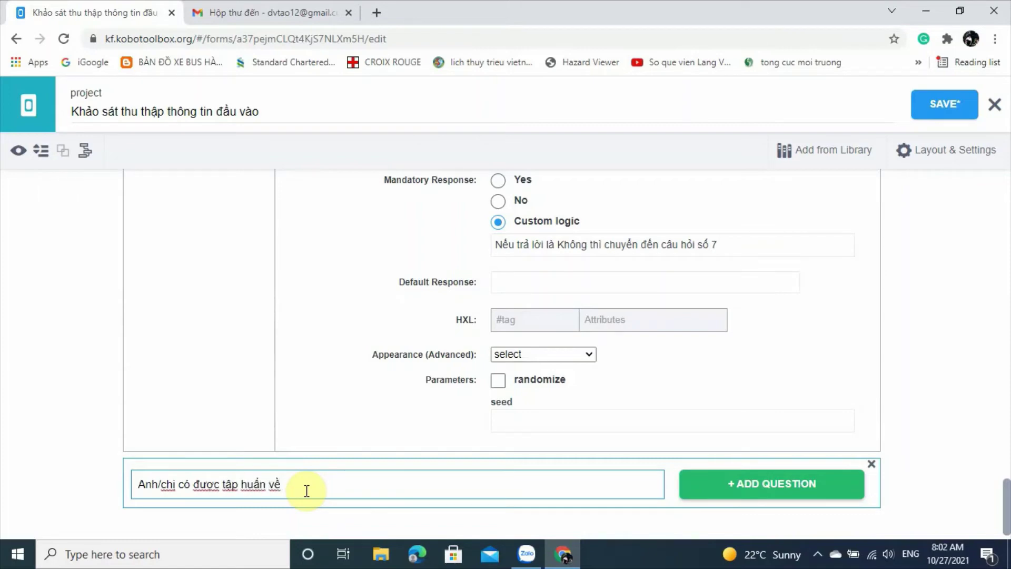
text(so)
key(BackSpace)
text(ơ cấp cu)
key(BackSpace)
text(ứu không)
key(BackSpace)
key(BackSpace)
key(BackSpace)
key(BackSpace)
key(BackSpace)
key(BackSpace)
key(BackSpace)
text(?)
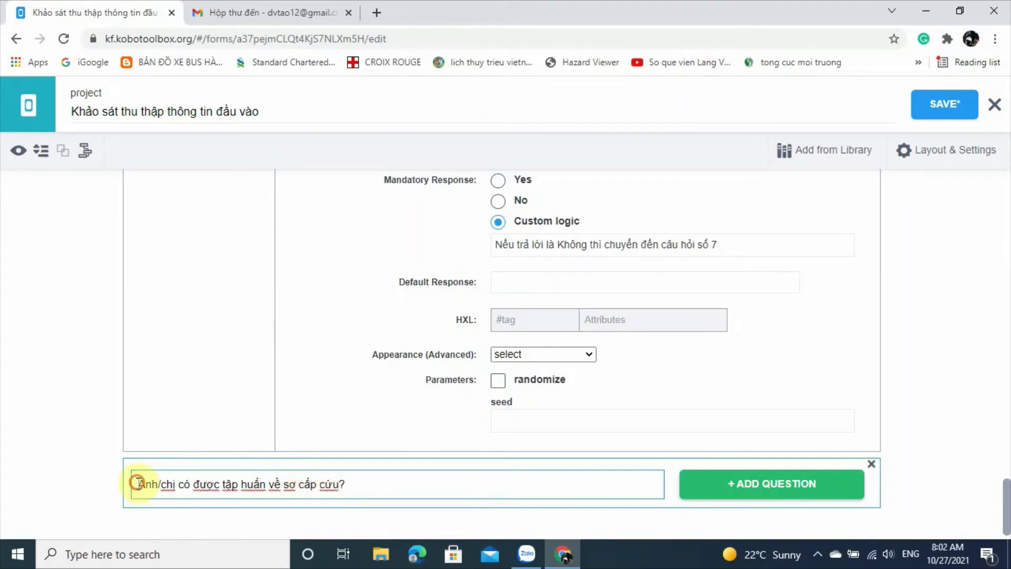
Prefix the first-aid training question with "Câu hỏi số 7:" and add it as a Select One question.
key(Home)
text(C)
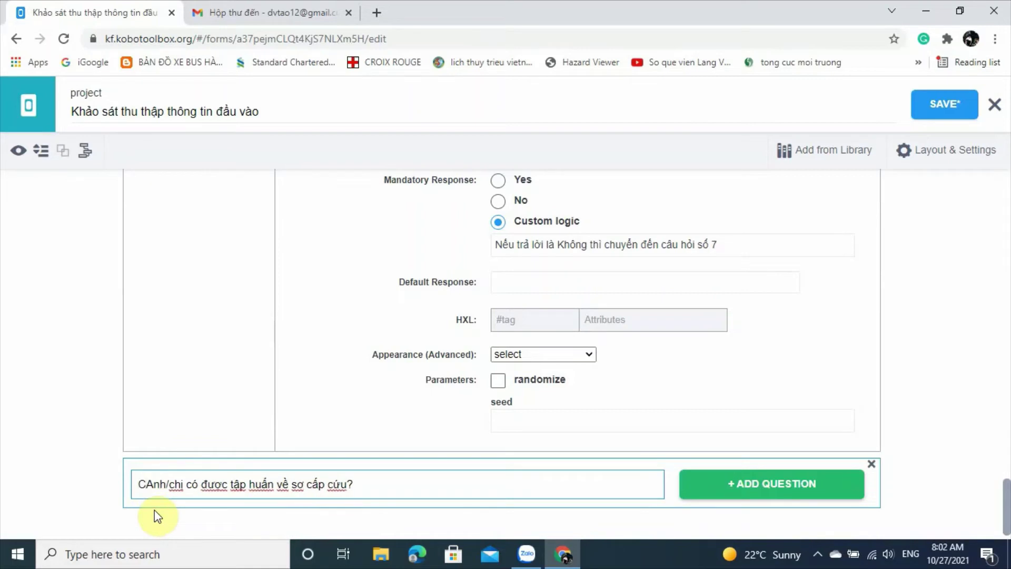
text(âu h)
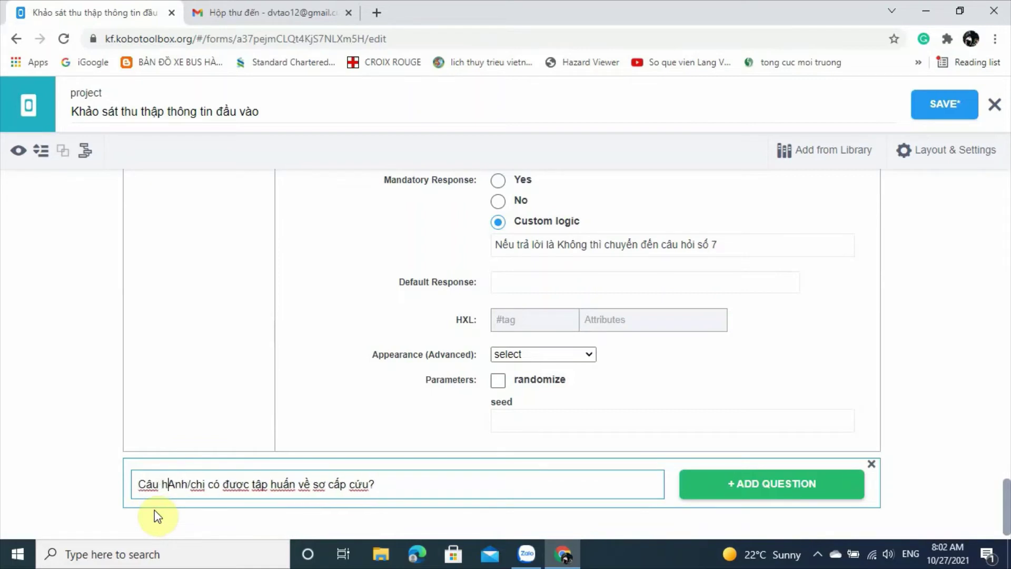
text(ỏi so)
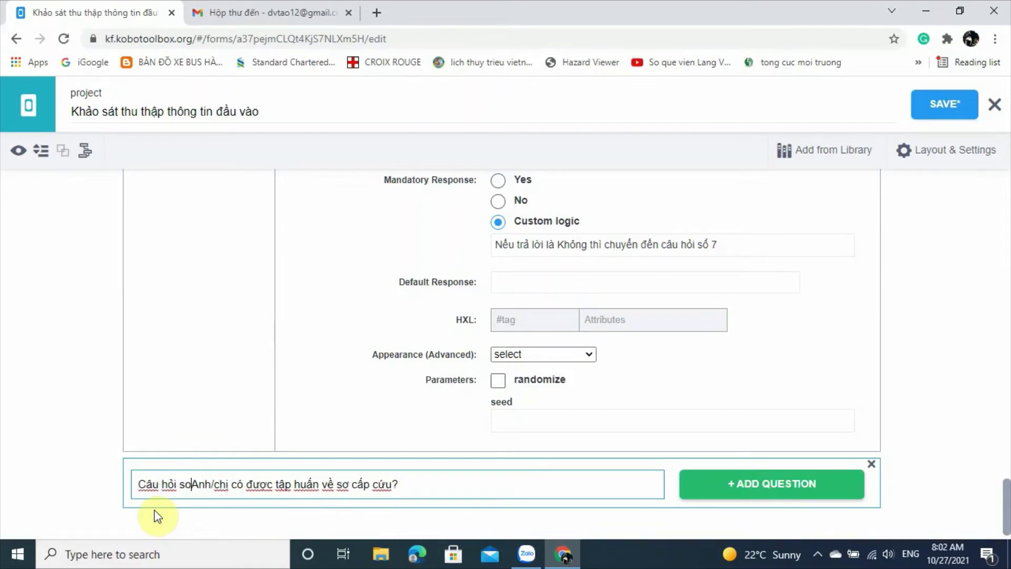
text(ố 7)
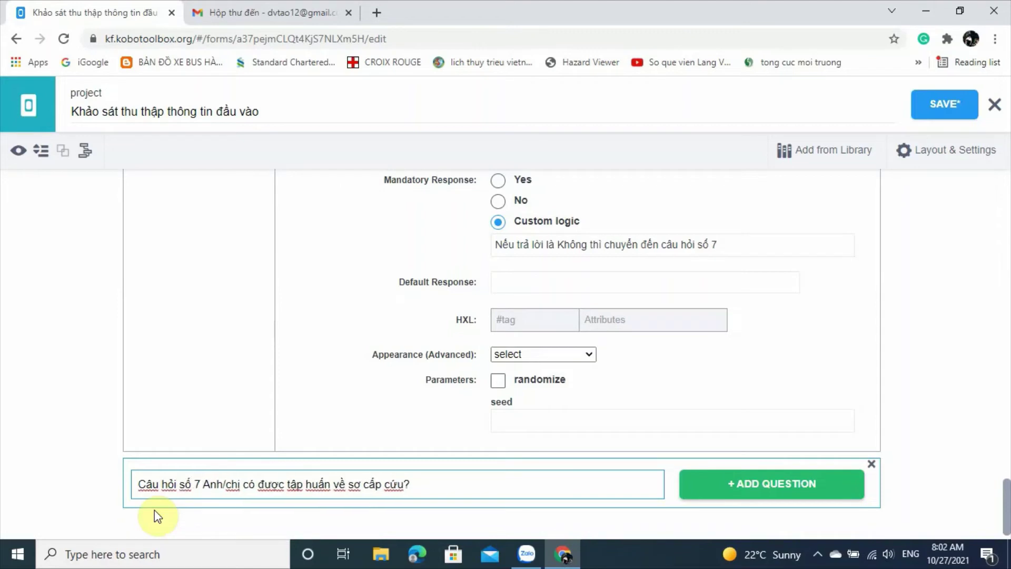
key(BackSpace)
text(:)
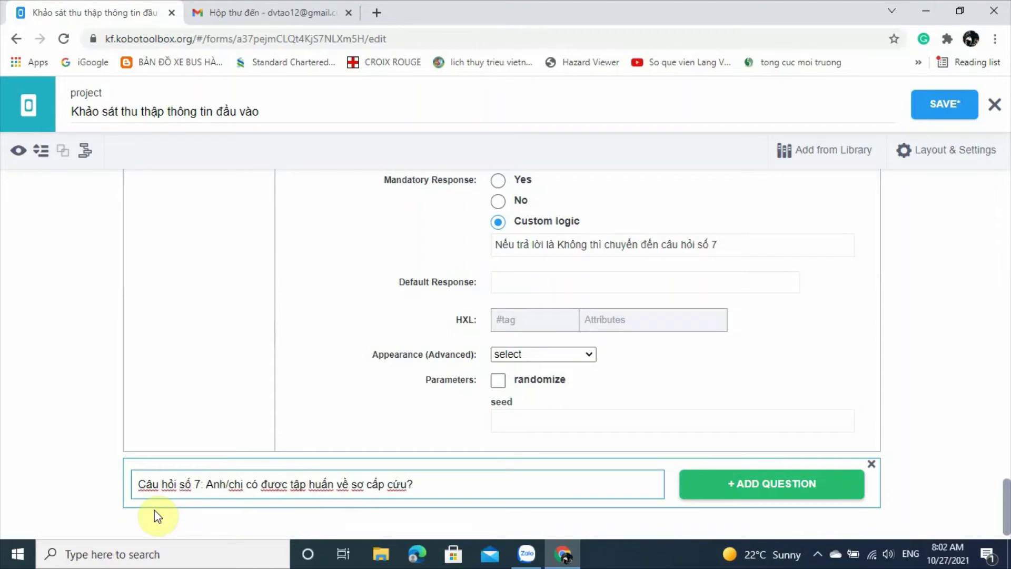
click(758, 483)
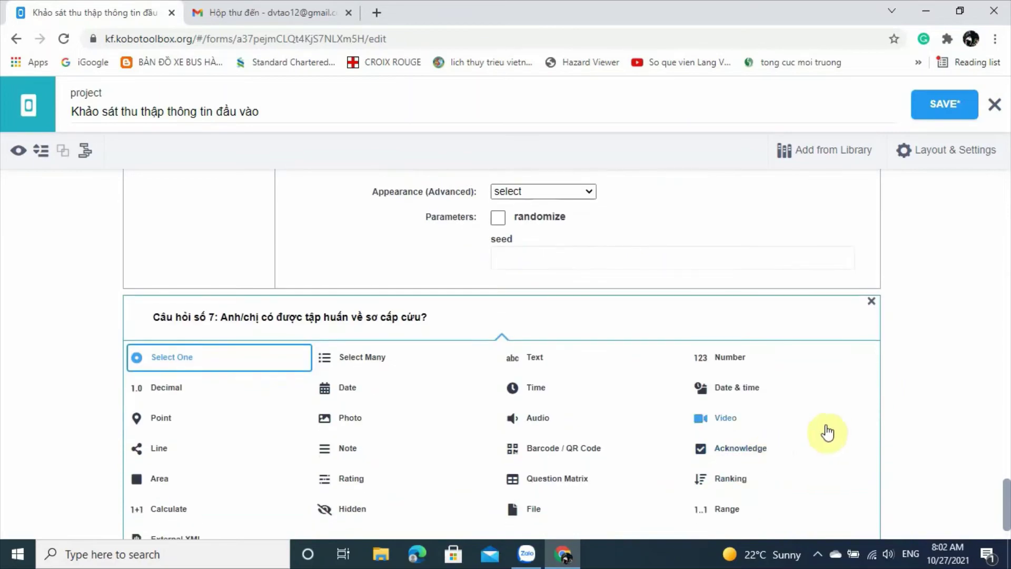
click(236, 356)
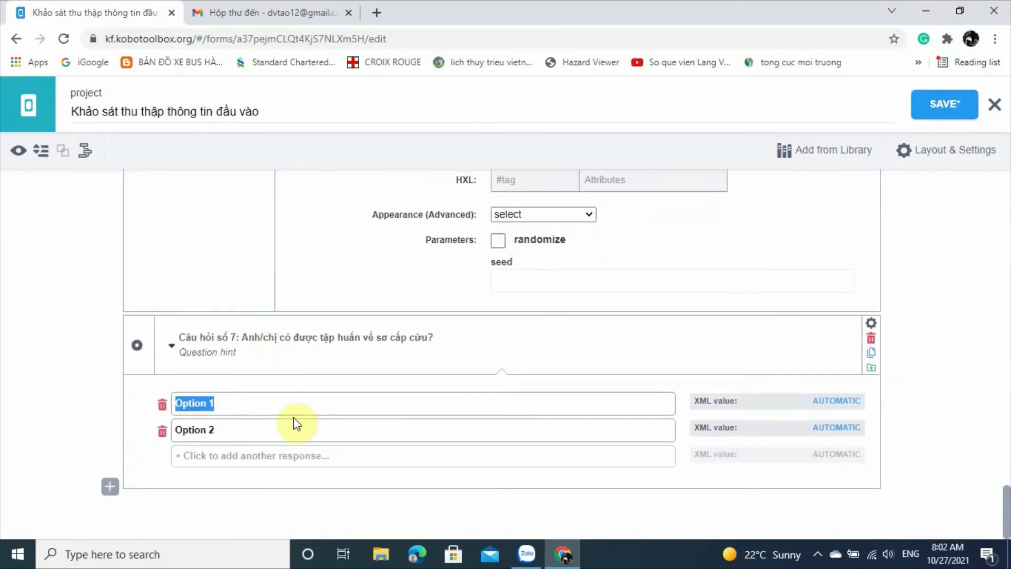
Name the two response options of question 7 "Có" and "Không".
text(Có)
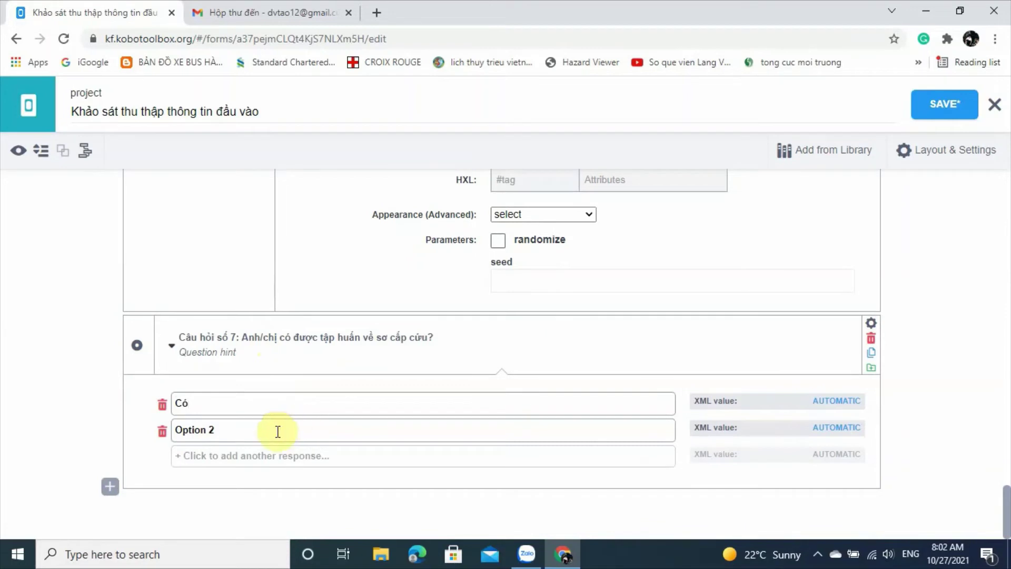
click(278, 432)
key(BackSpace)
key(BackSpace)
key(BackSpace)
key(BackSpace)
key(BackSpace)
key(BackSpace)
key(BackSpace)
key(BackSpace)
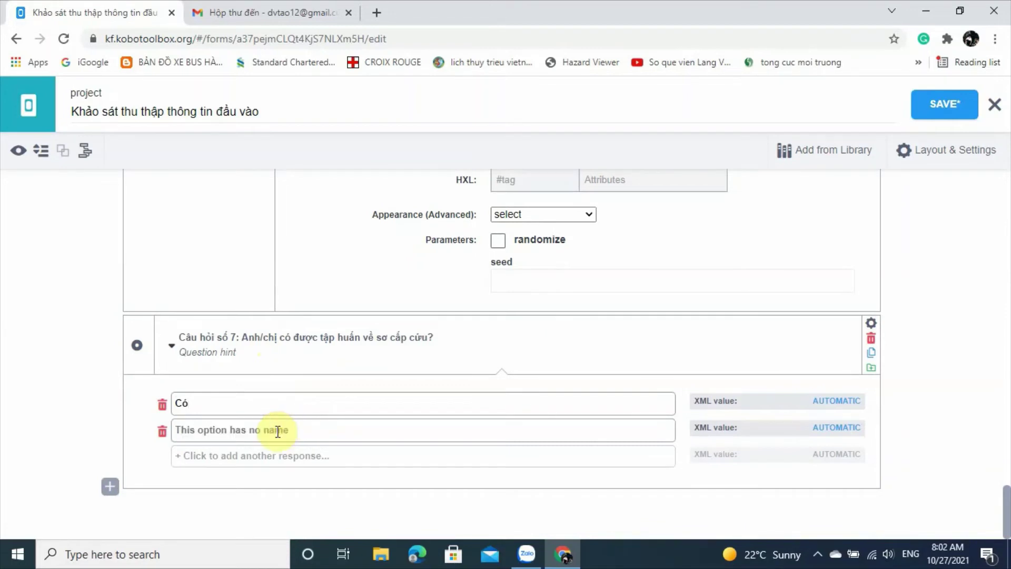
text(Không)
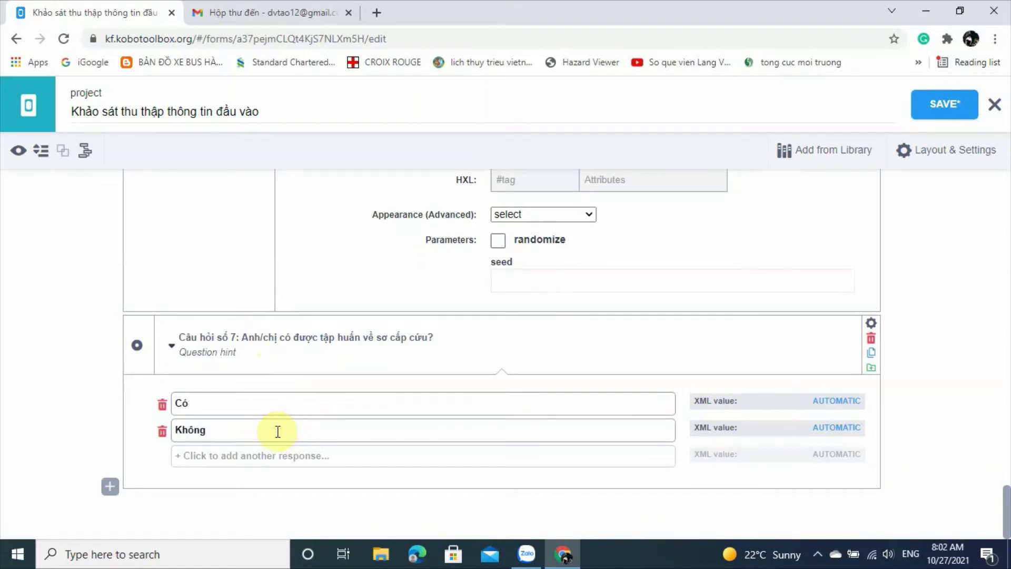
click(956, 452)
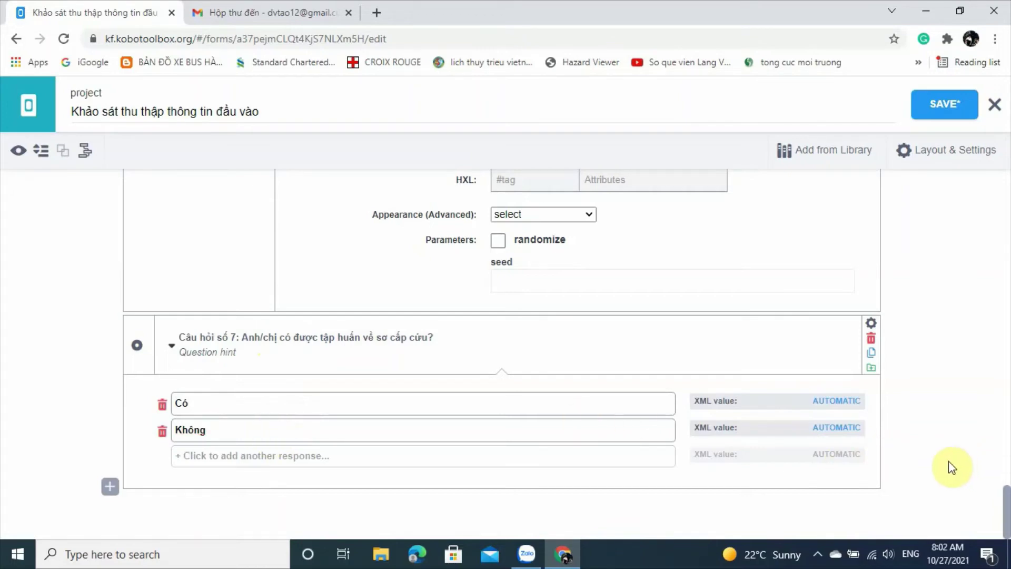
Review the disaster training question's custom mandatory logic against question 7 and its response options below it.
scroll(950, 460, up, 5)
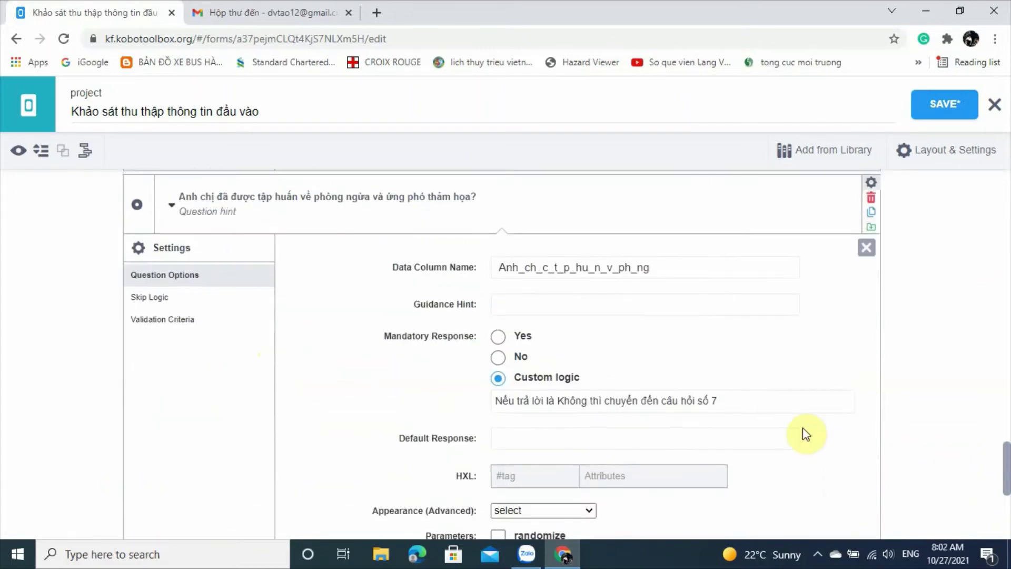
click(754, 399)
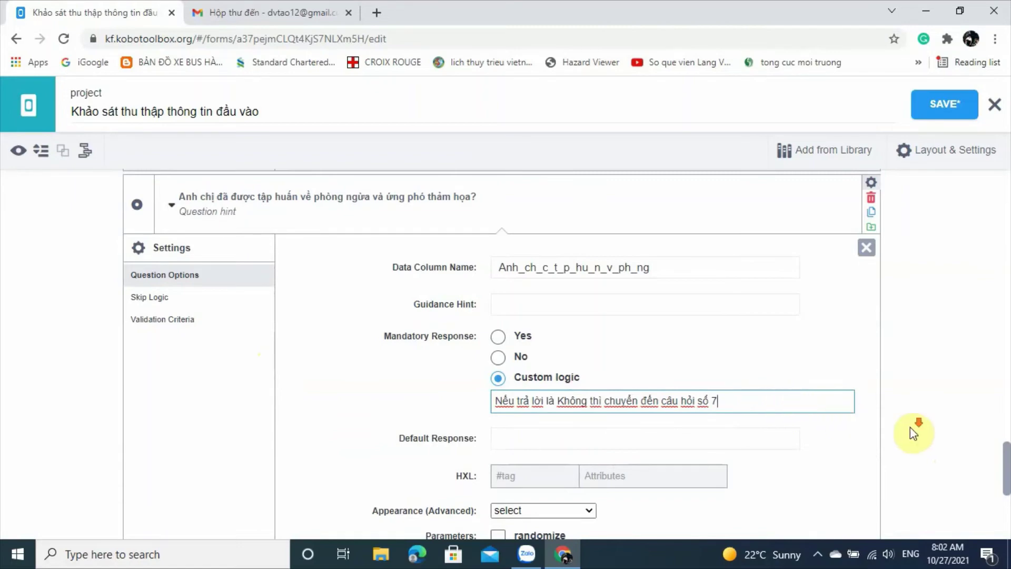
scroll(914, 433, down, 5)
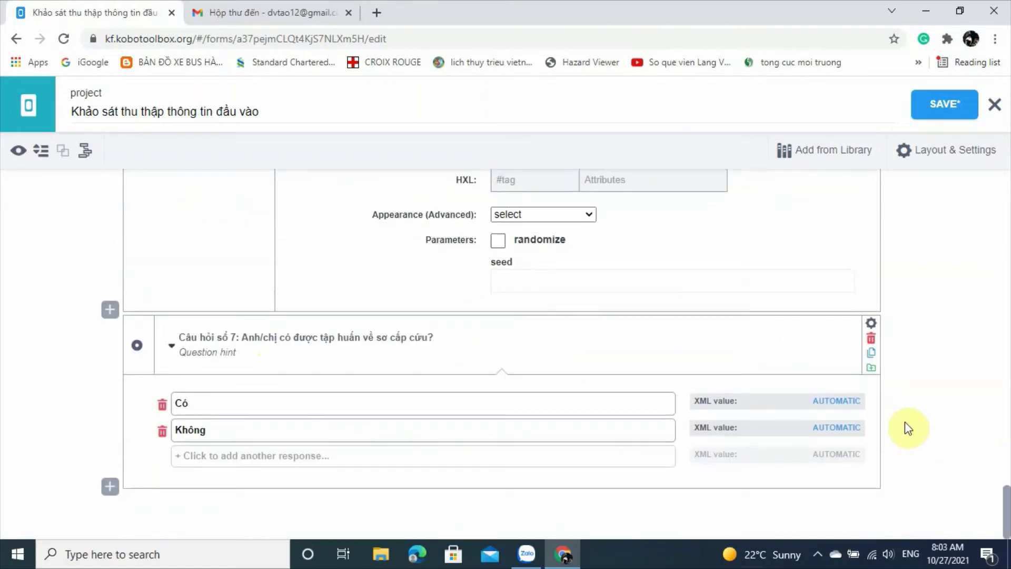
scroll(905, 421, up, 2)
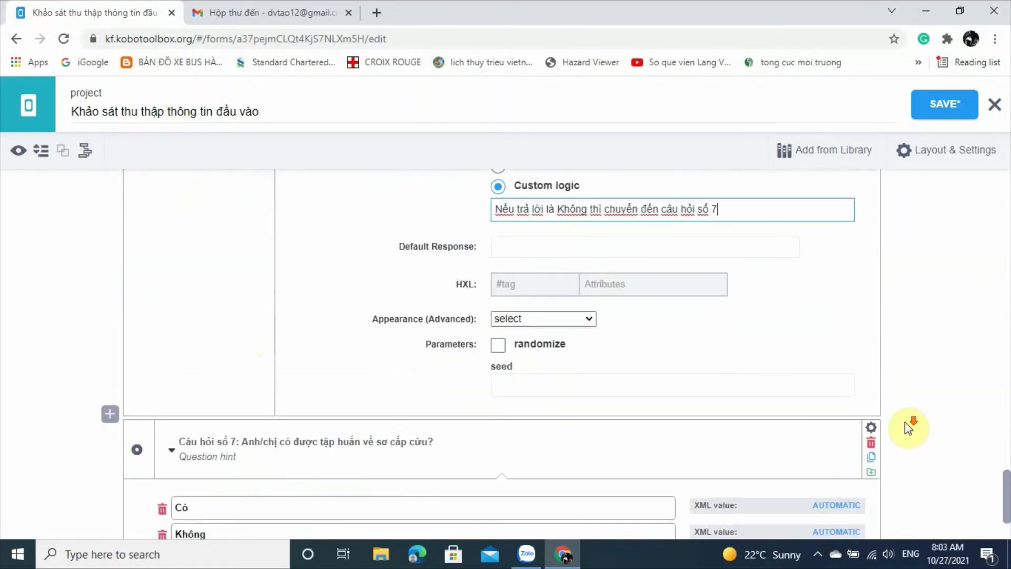
scroll(905, 422, down, 2)
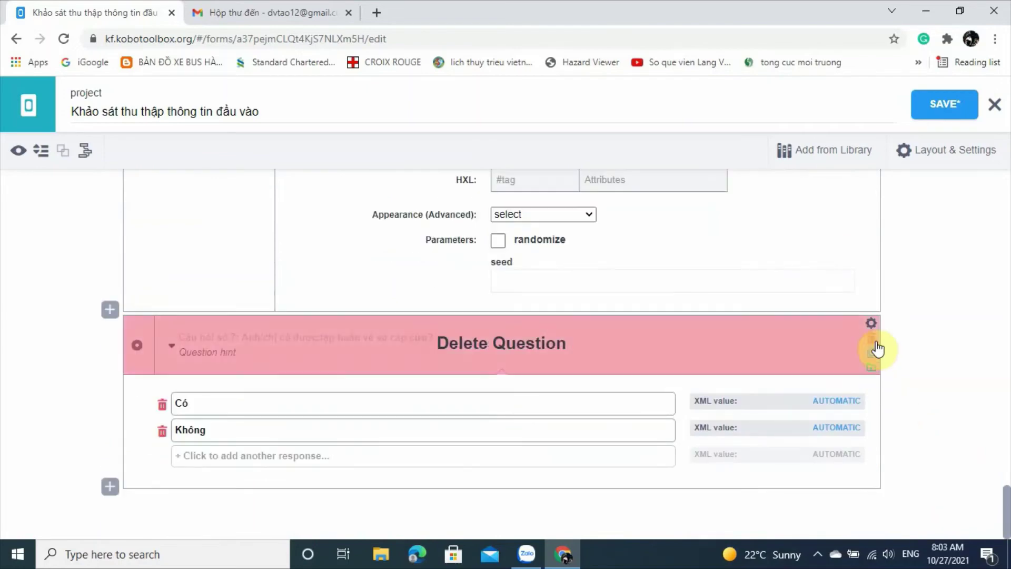
scroll(916, 337, up, 3)
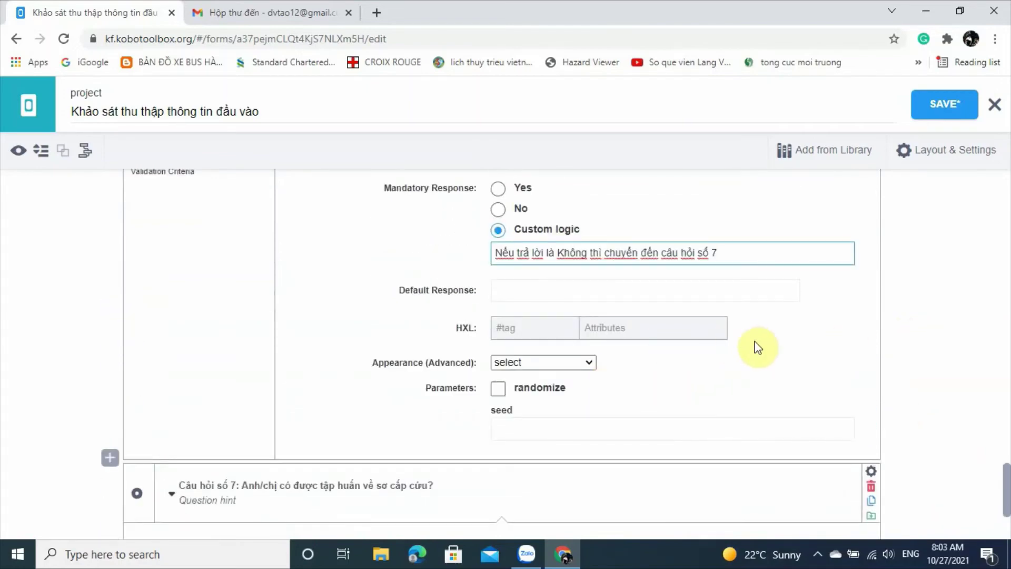
scroll(758, 348, up, 1)
click(736, 362)
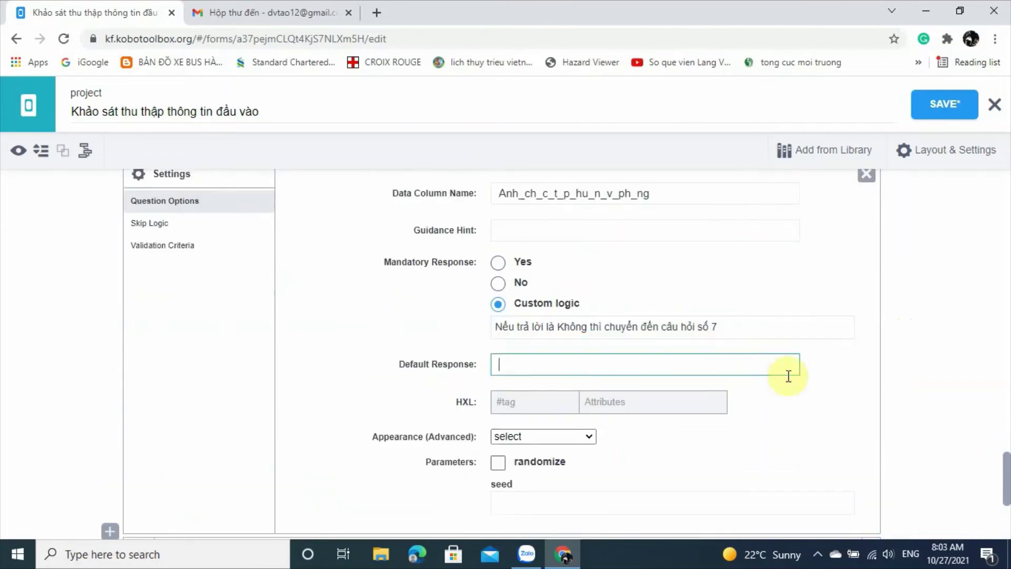
scroll(858, 411, up, 3)
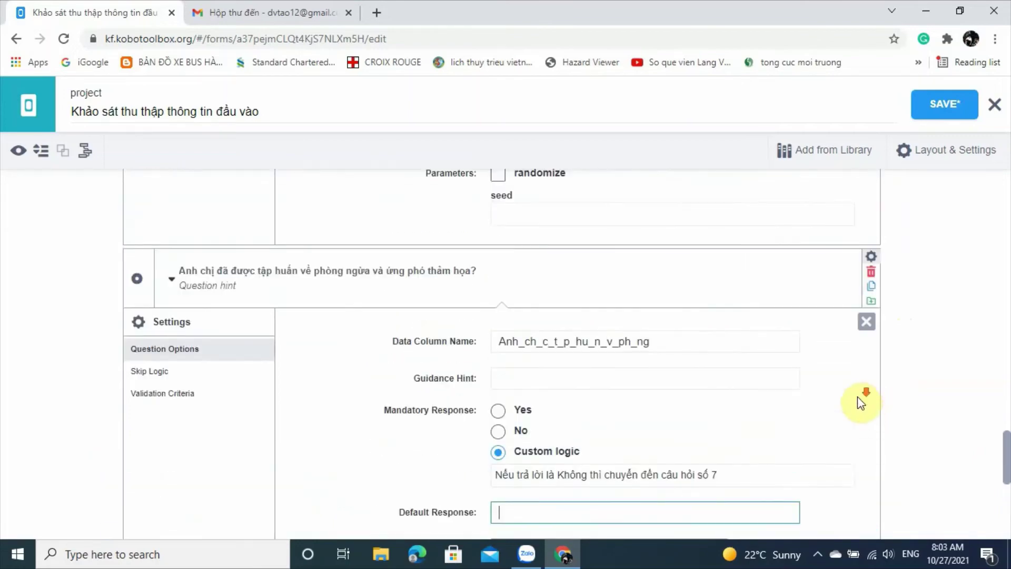
scroll(858, 400, down, 3)
click(759, 327)
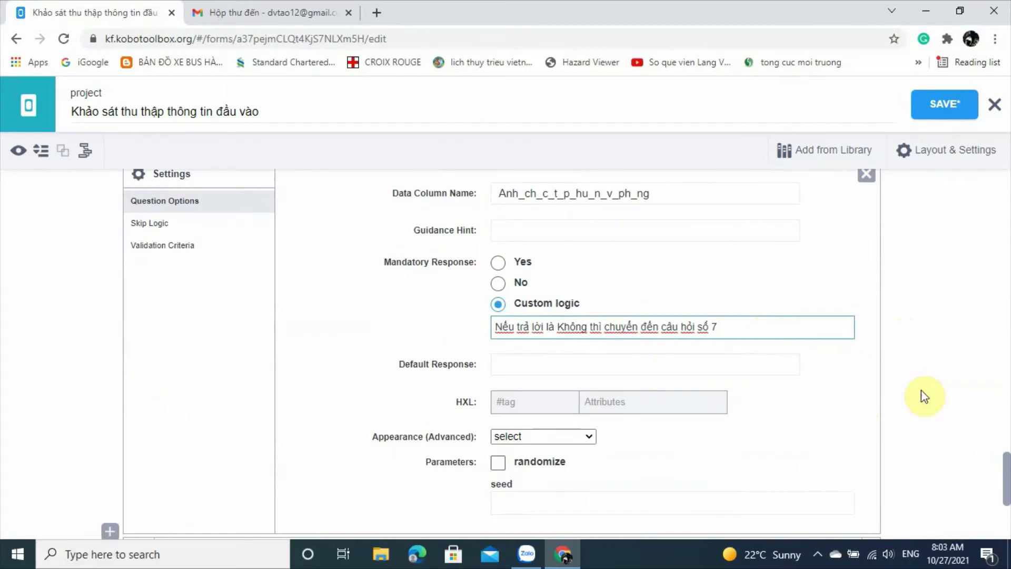
scroll(921, 391, up, 3)
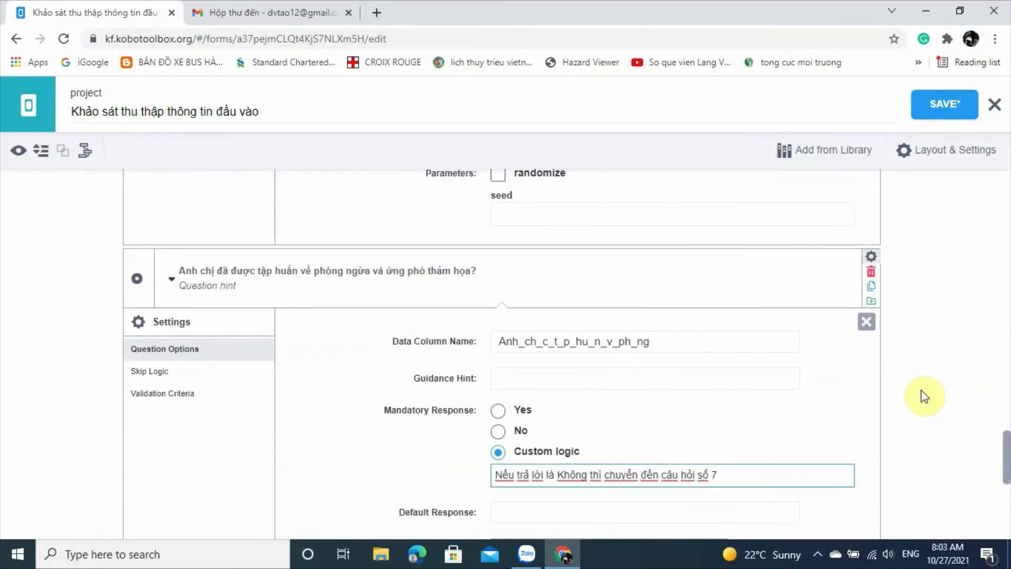
scroll(921, 396, down, 2)
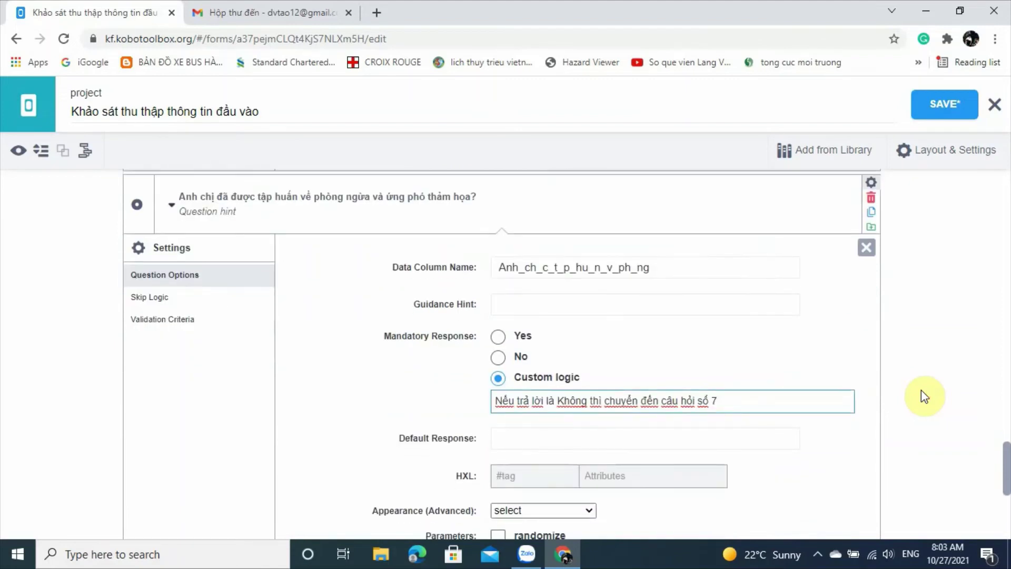
scroll(921, 391, down, 2)
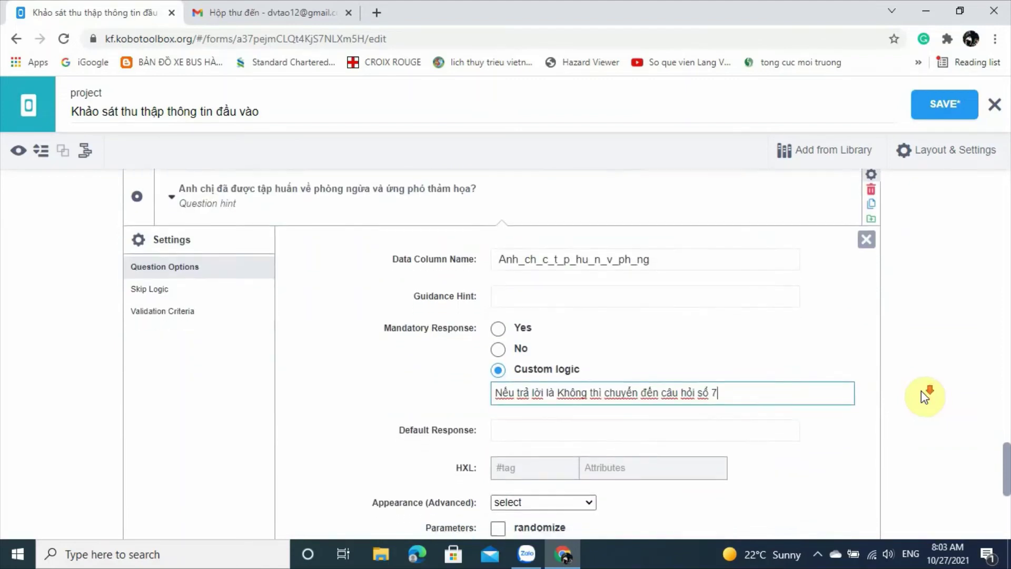
scroll(921, 391, up, 2)
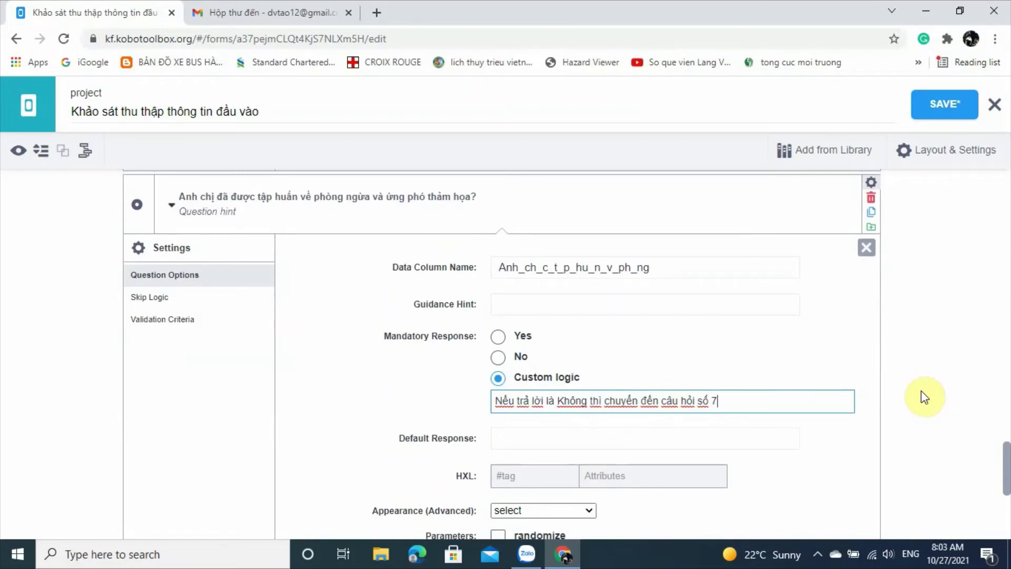
scroll(921, 397, down, 2)
scroll(828, 390, down, 3)
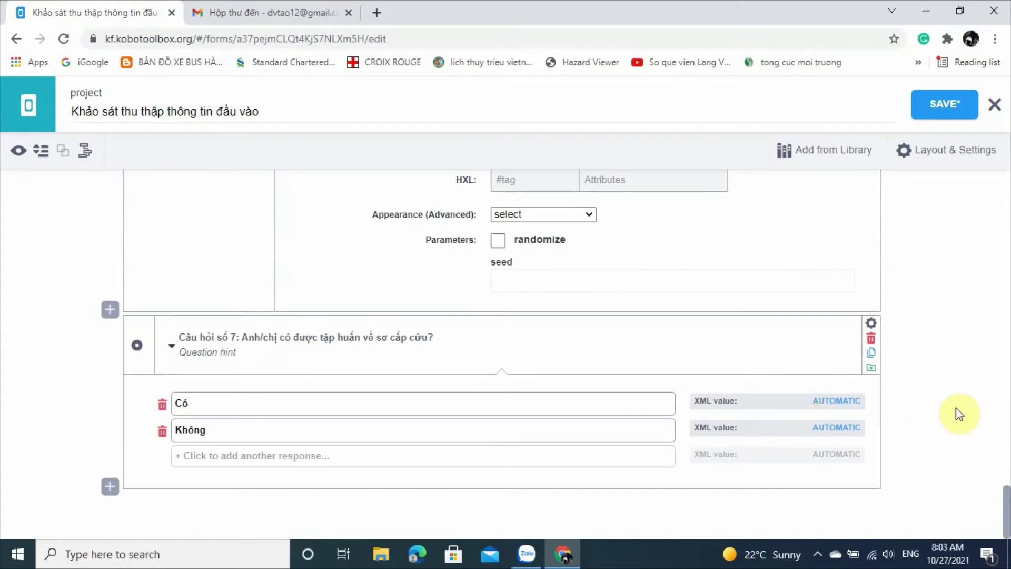
Save the survey form "Khảo sát thu thập thông tin đầu vào".
scroll(960, 438, up, 5)
scroll(960, 438, up, 15)
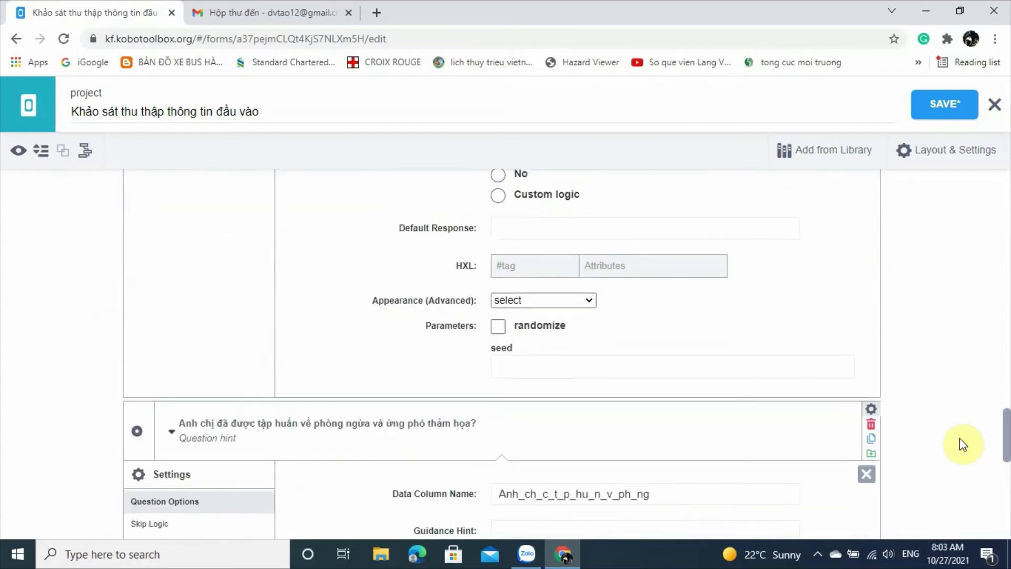
scroll(960, 438, up, 10)
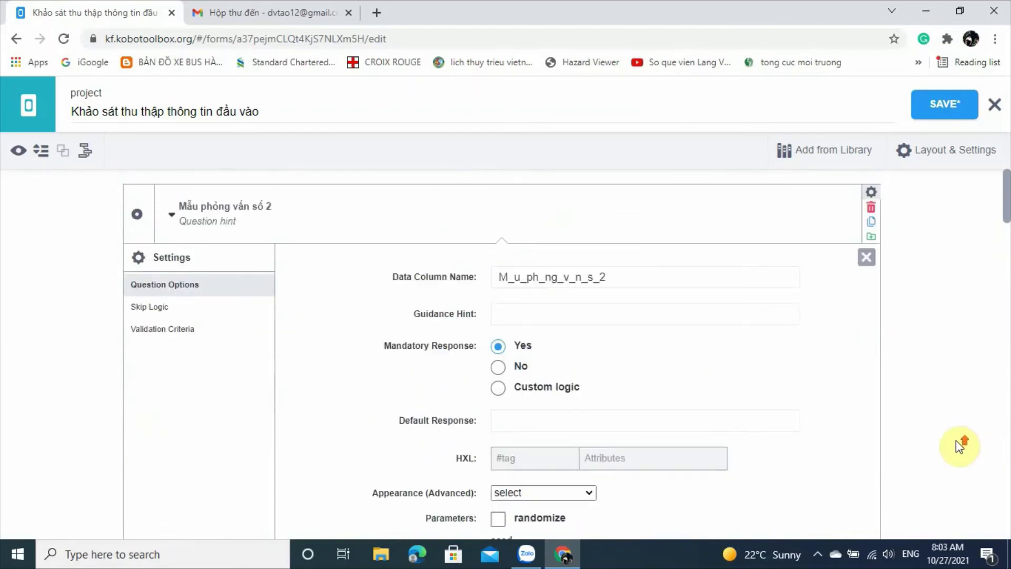
click(946, 108)
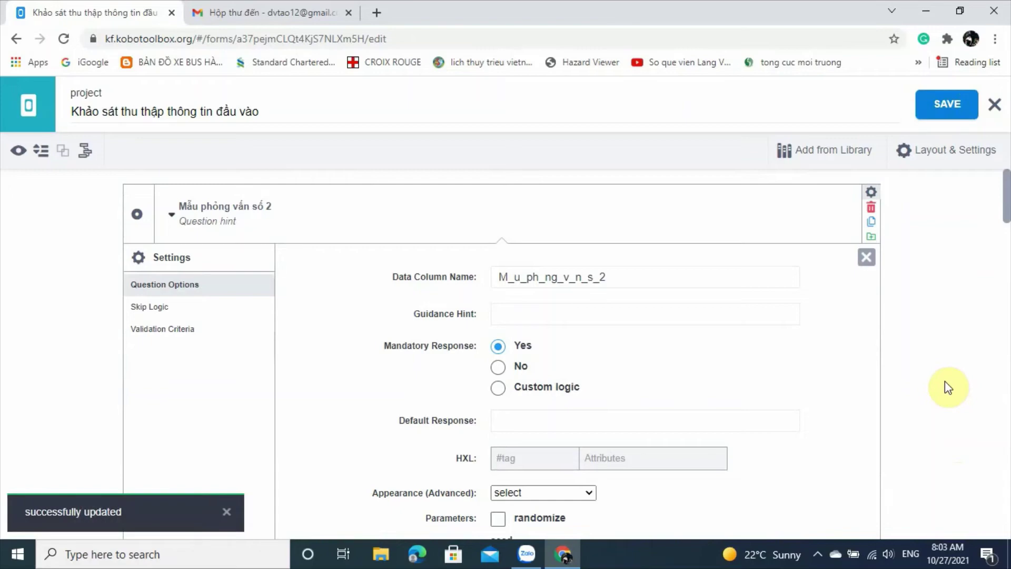
Close the form editor and try to deploy the draft version of the project, dismissing the resulting dialog.
click(995, 109)
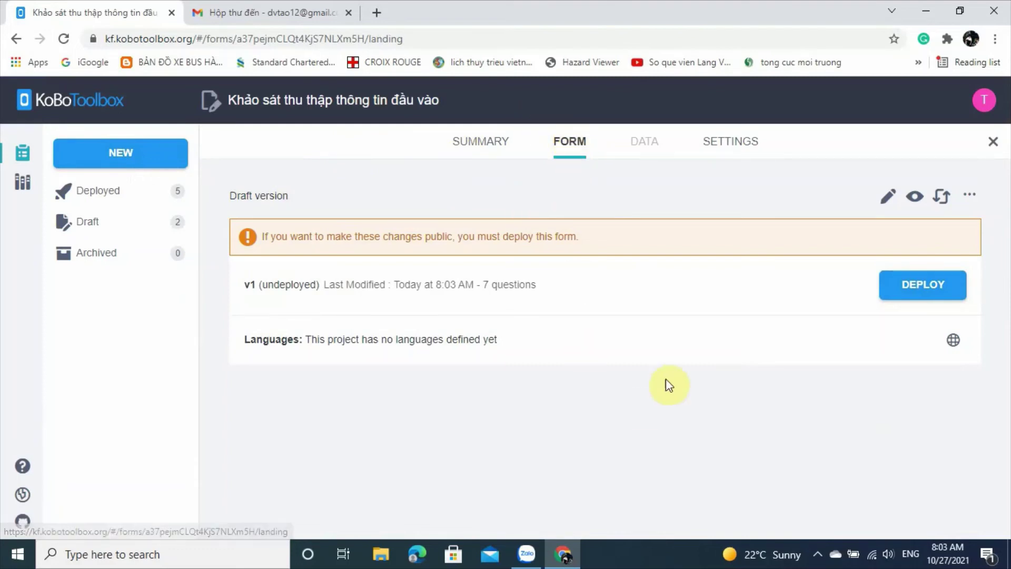
click(919, 296)
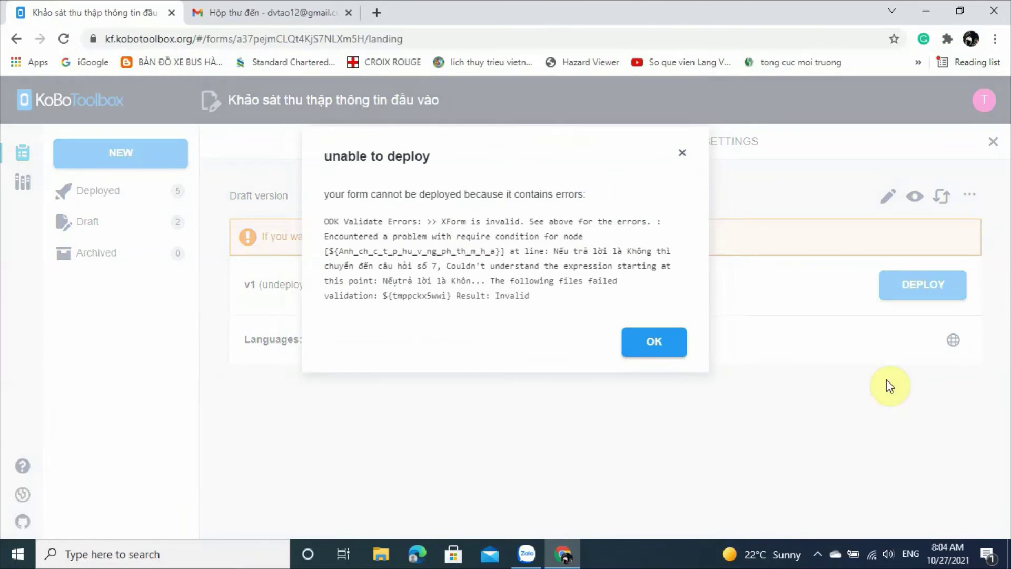
click(653, 344)
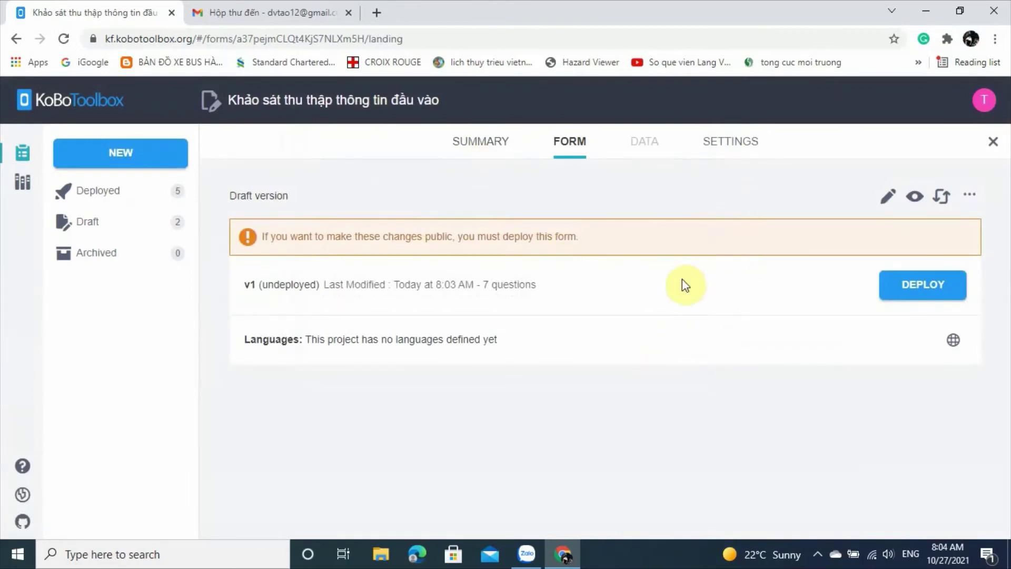
Reopen the survey form for editing and set the disaster training question's mandatory response to Yes.
click(888, 200)
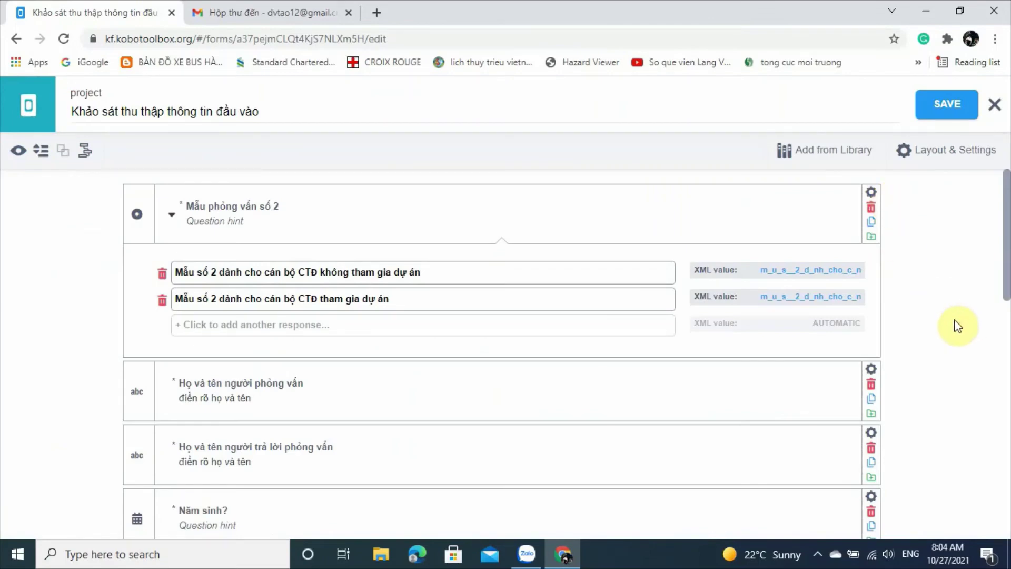
scroll(955, 319, down, 12)
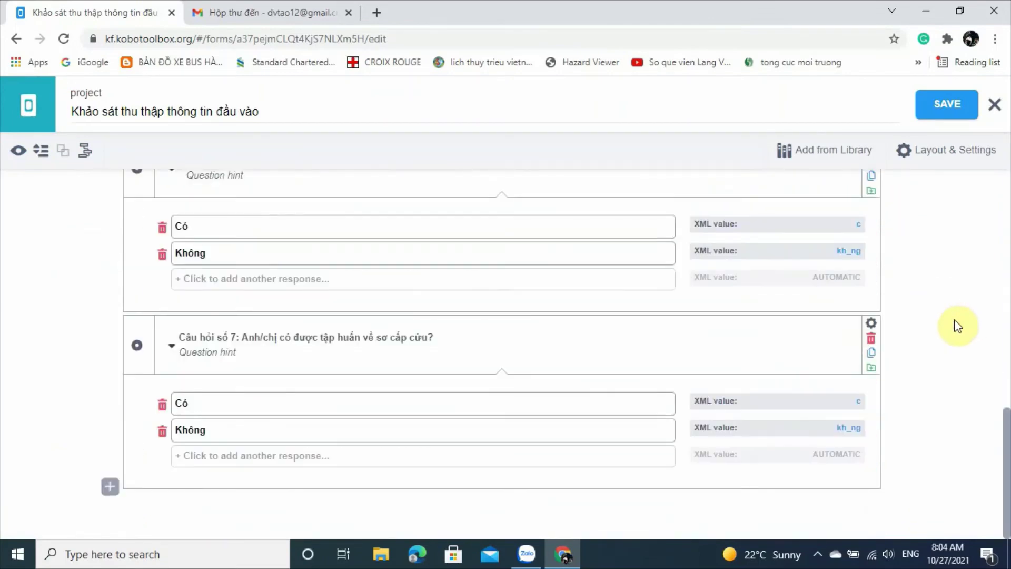
scroll(955, 319, up, 1)
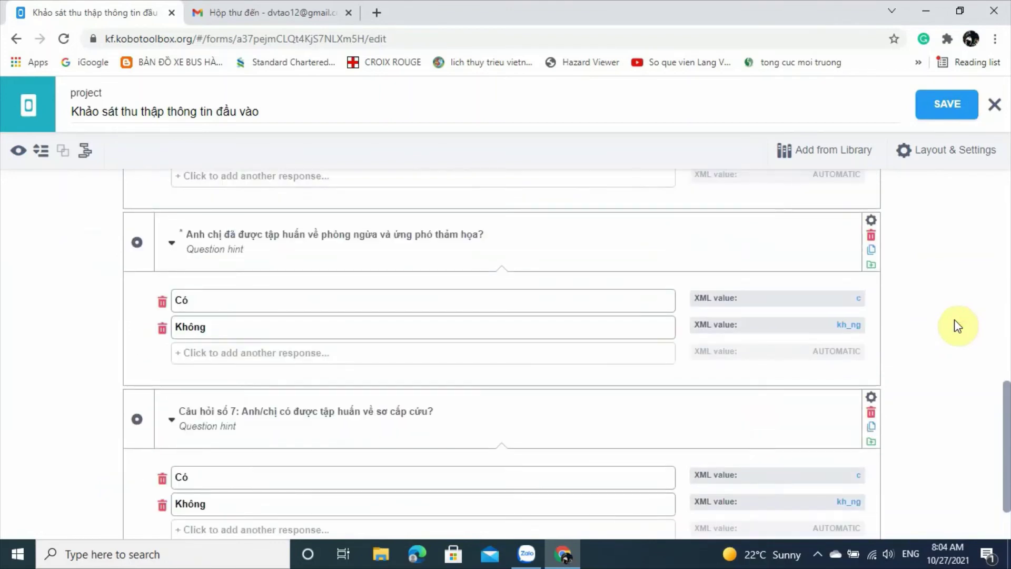
click(871, 220)
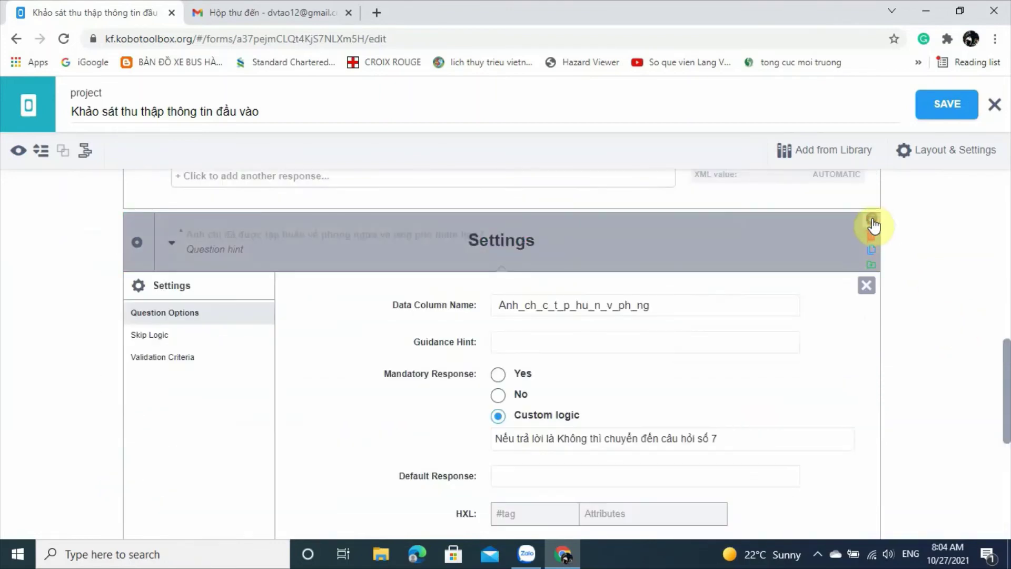
click(498, 375)
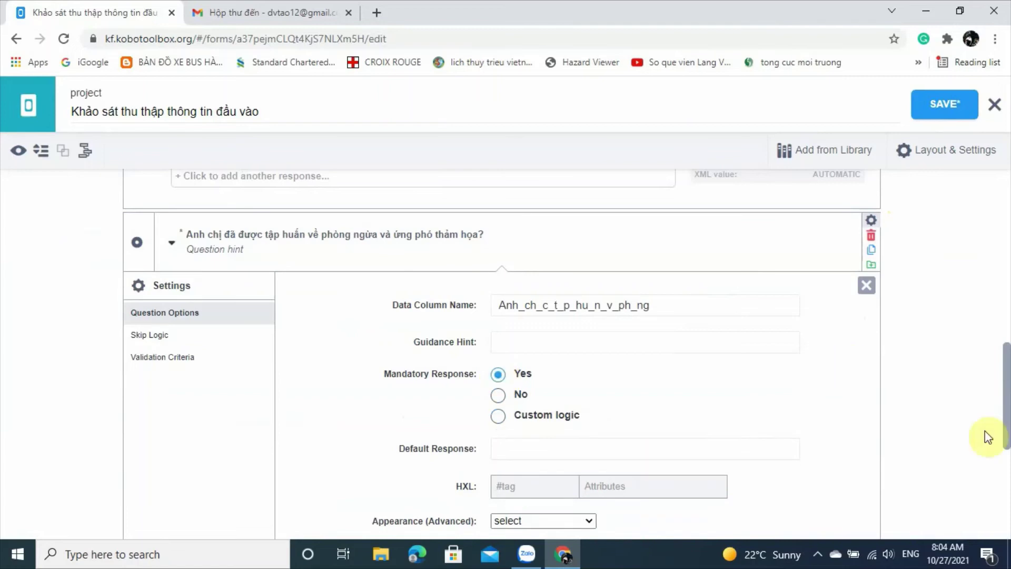
Save the edited survey form and deploy the project.
scroll(961, 384, down, 3)
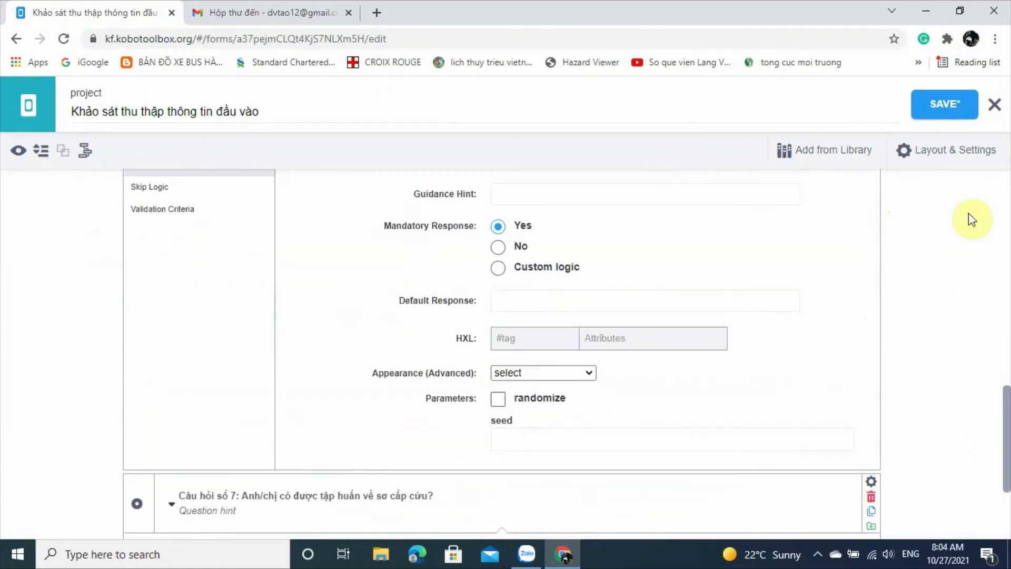
click(953, 109)
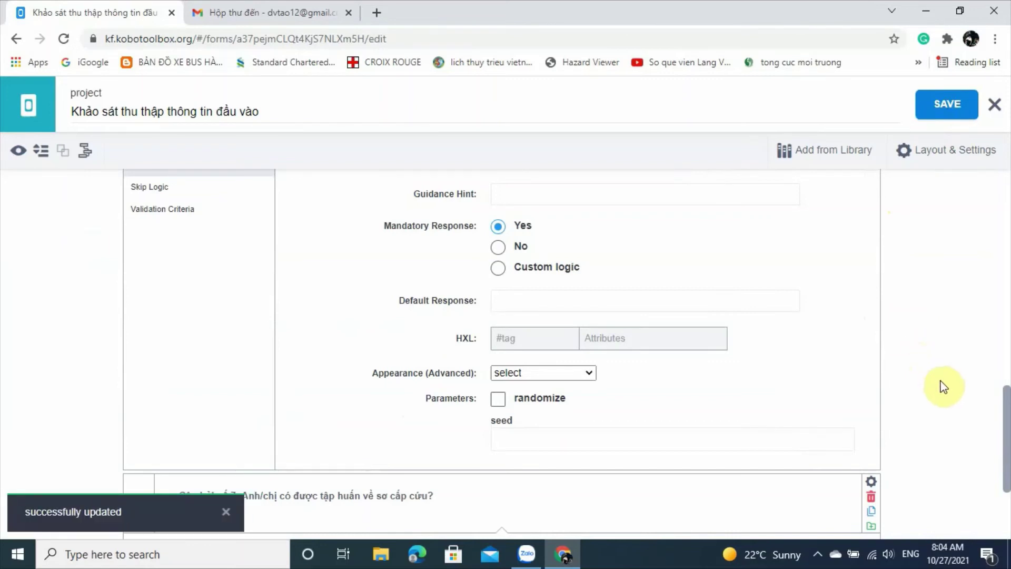
click(995, 108)
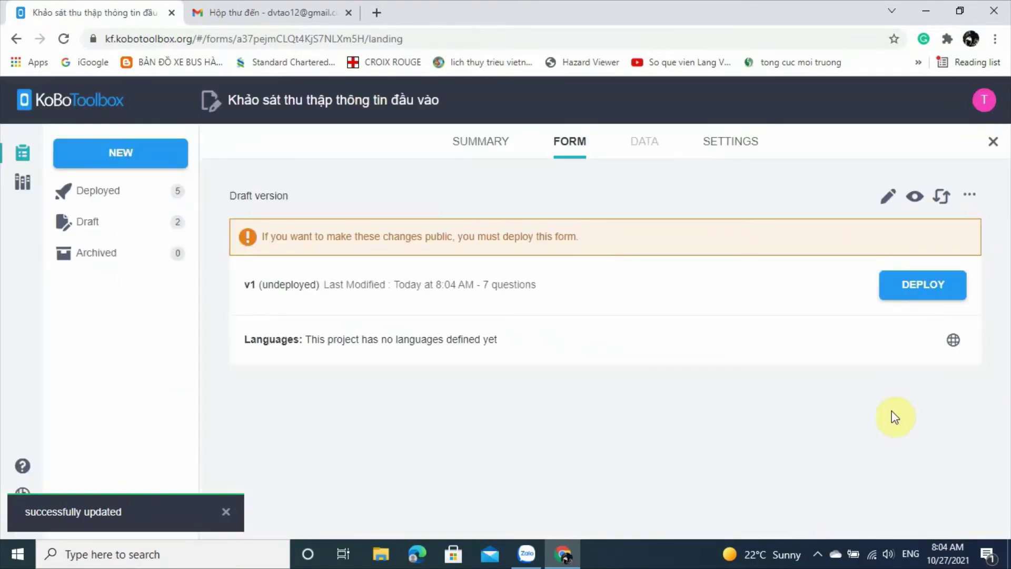
click(917, 294)
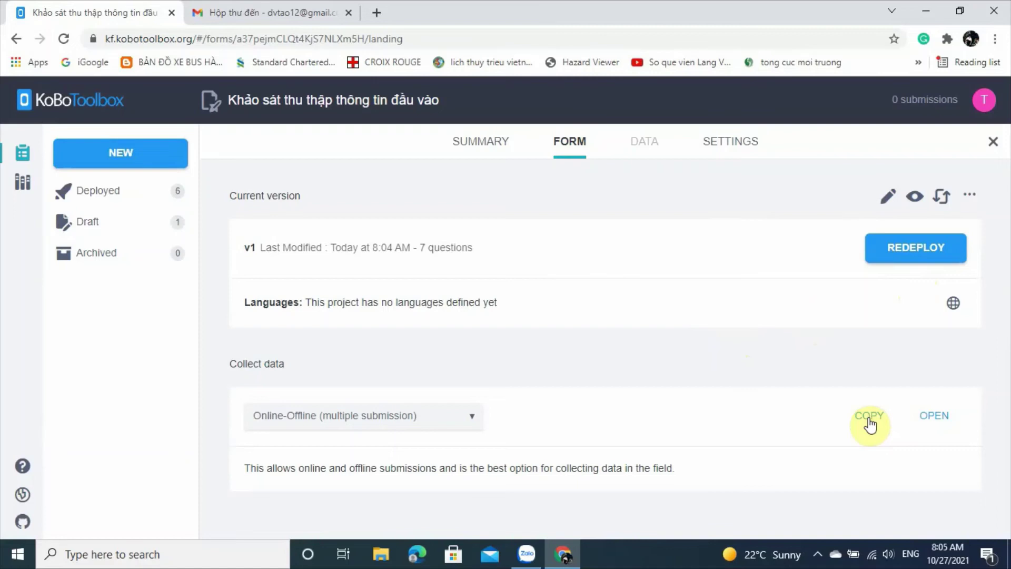
Copy the Online-Offline (multiple submission) form link and open the web form to look through its questions.
click(870, 422)
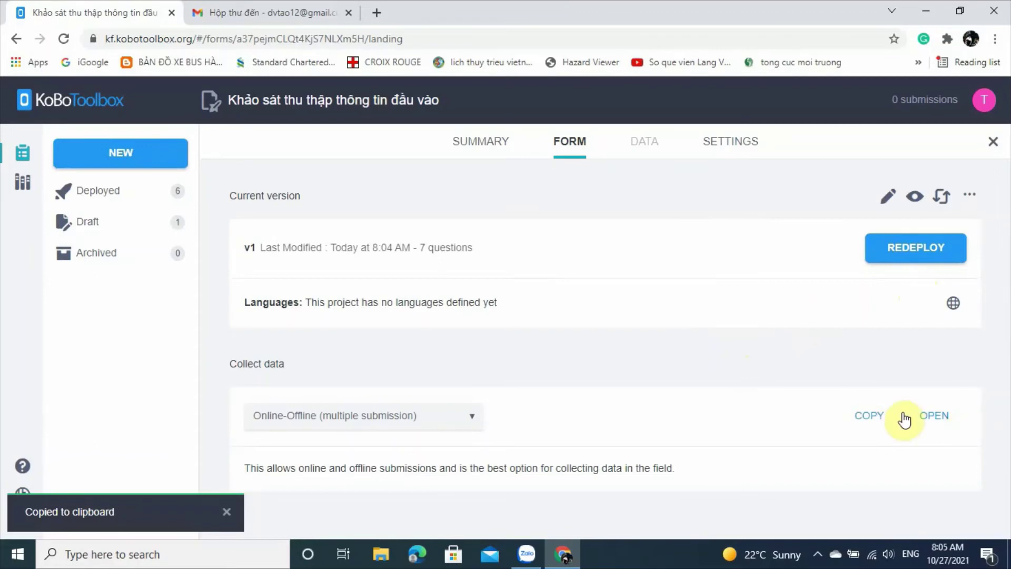
click(935, 417)
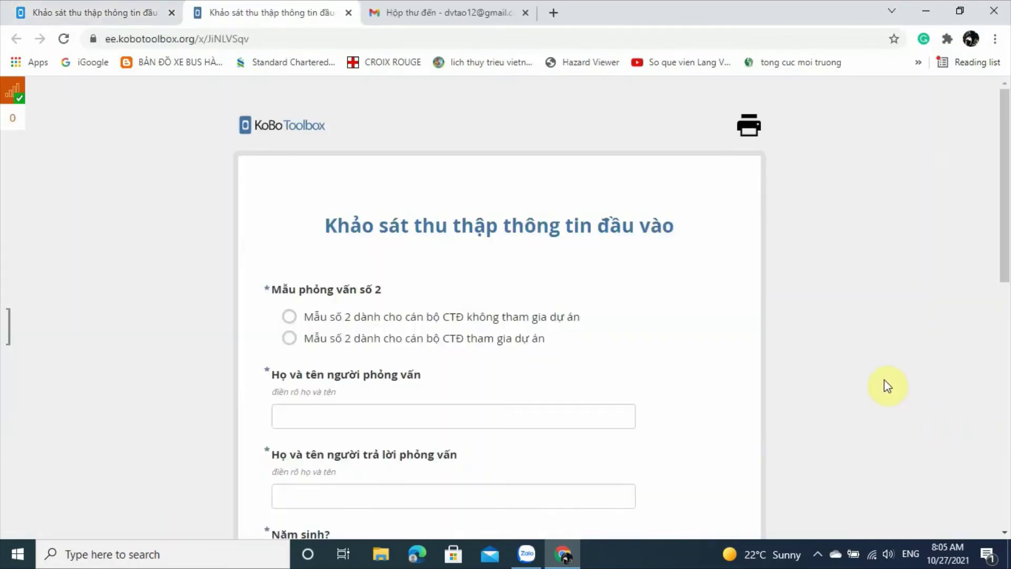
scroll(827, 297, down, 5)
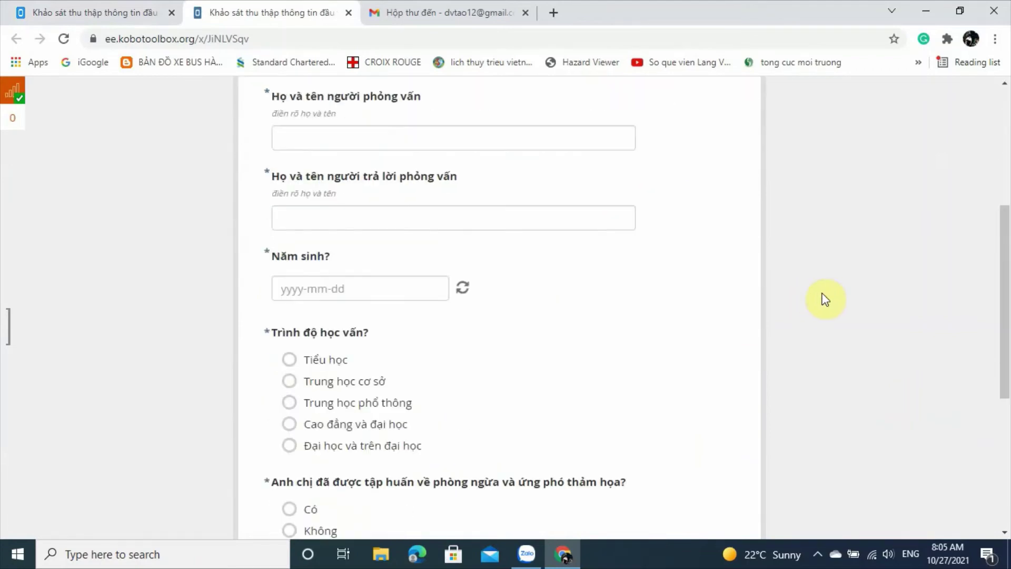
scroll(843, 350, up, 5)
scroll(846, 349, down, 1)
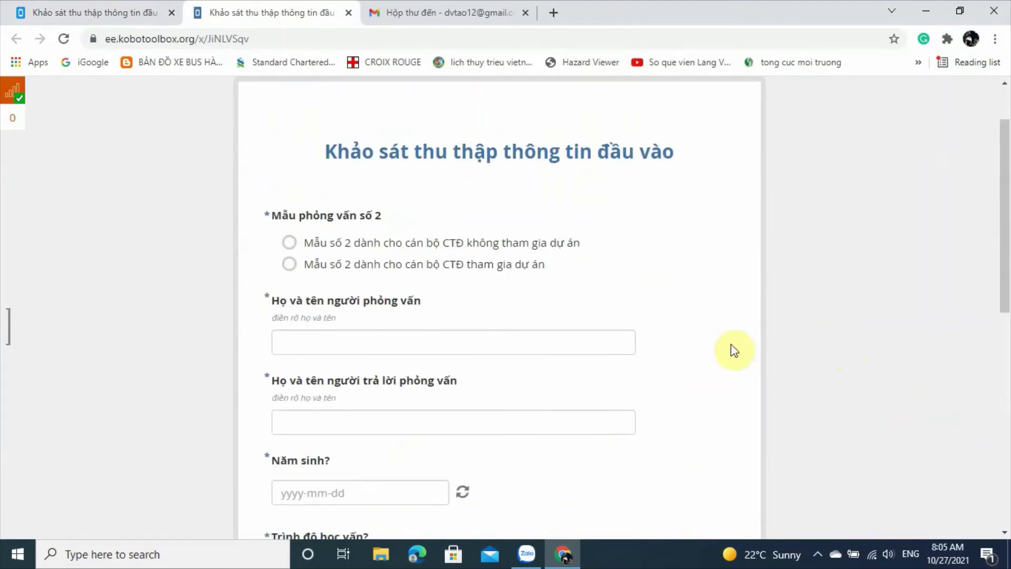
Choose "Mẫu số 2 dành cho cán bộ CTĐ không tham gia dự án" and enter the interviewer's and respondent's full names.
click(291, 243)
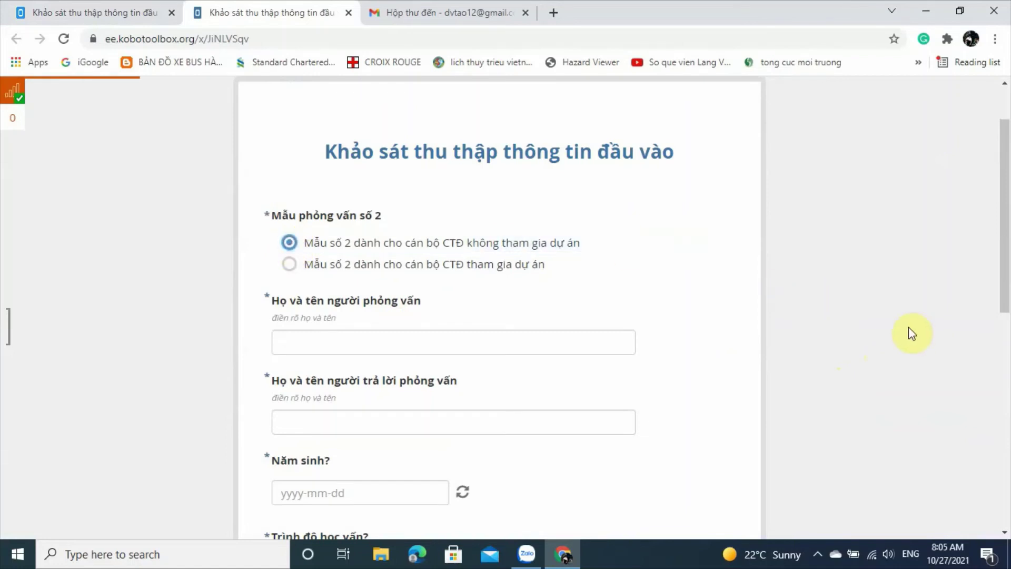
scroll(909, 330, down, 1)
click(546, 273)
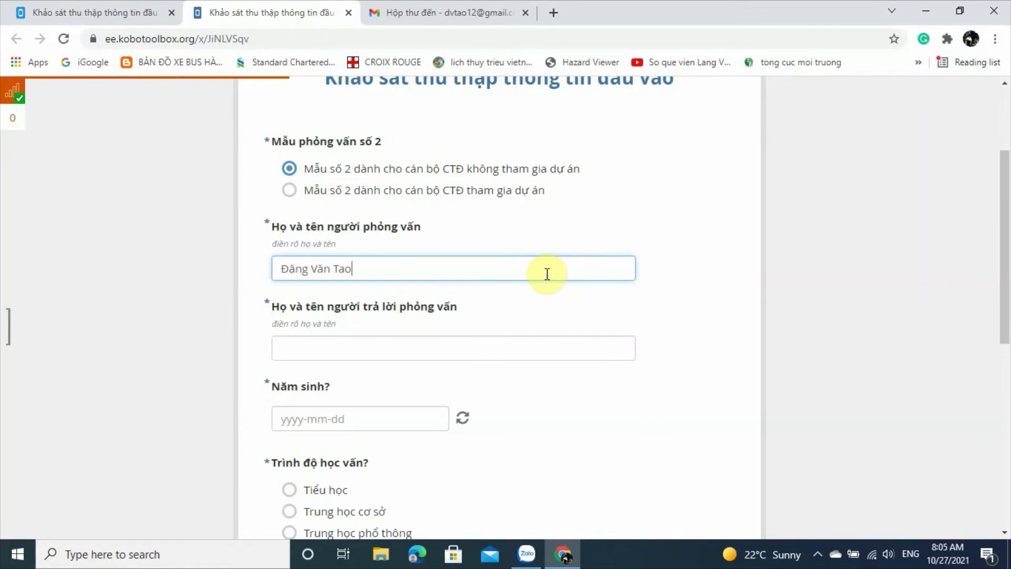
click(522, 348)
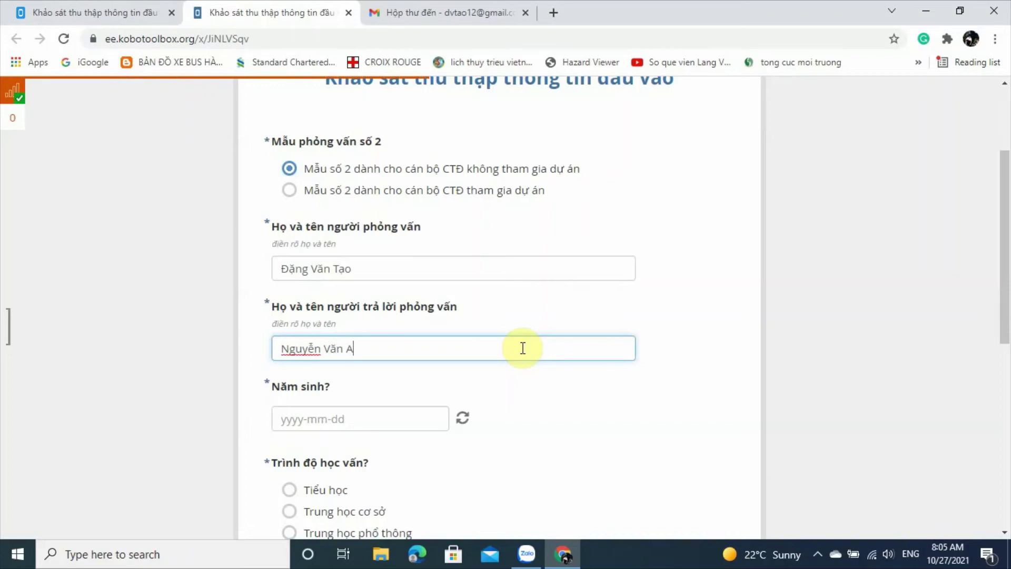
Pick the respondent's date of birth for the "Năm sinh?" question.
click(395, 418)
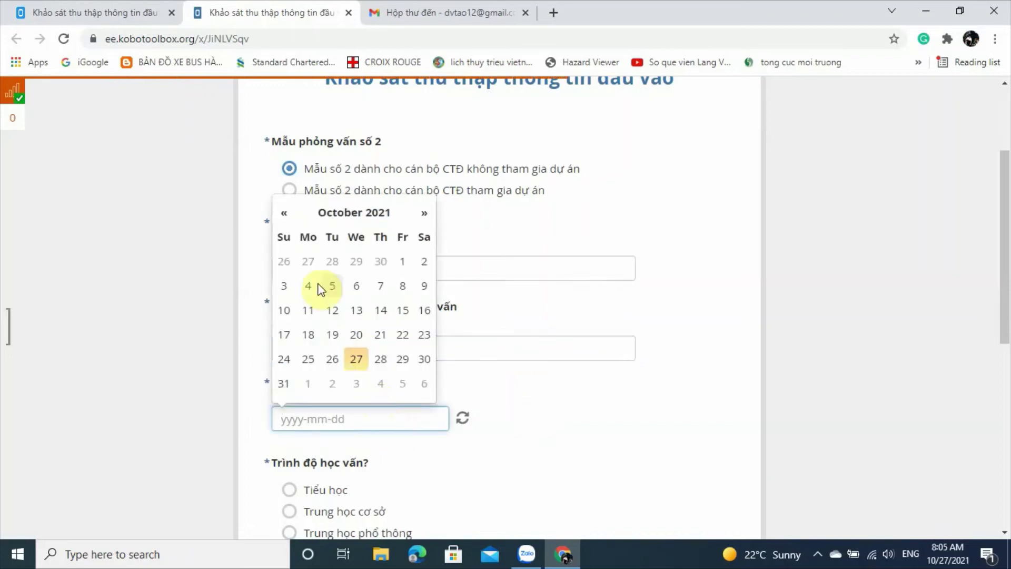
click(284, 213)
click(284, 214)
click(284, 213)
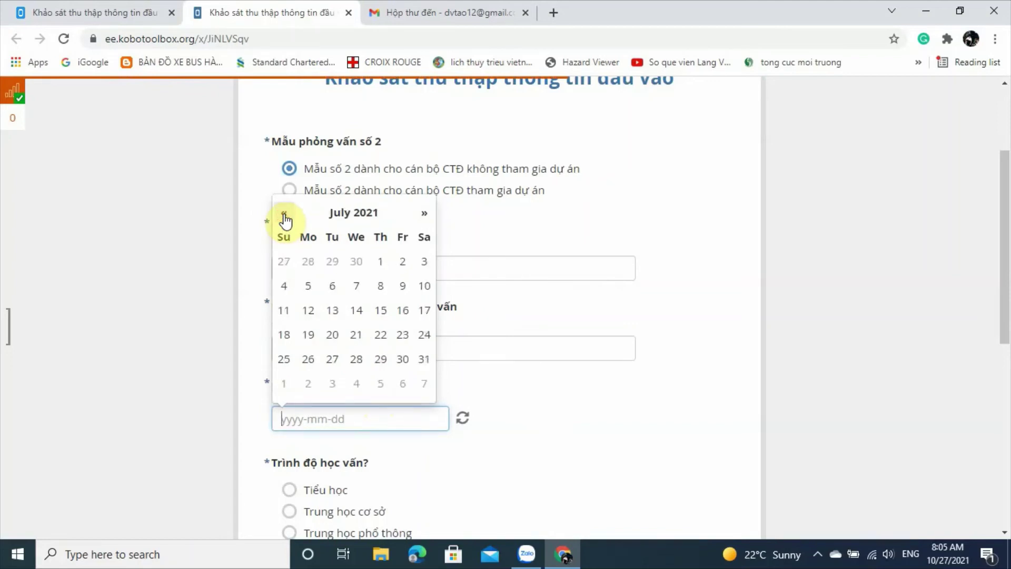
click(284, 214)
click(284, 214)
click(284, 214)
click(284, 214)
click(284, 214)
click(284, 214)
click(284, 214)
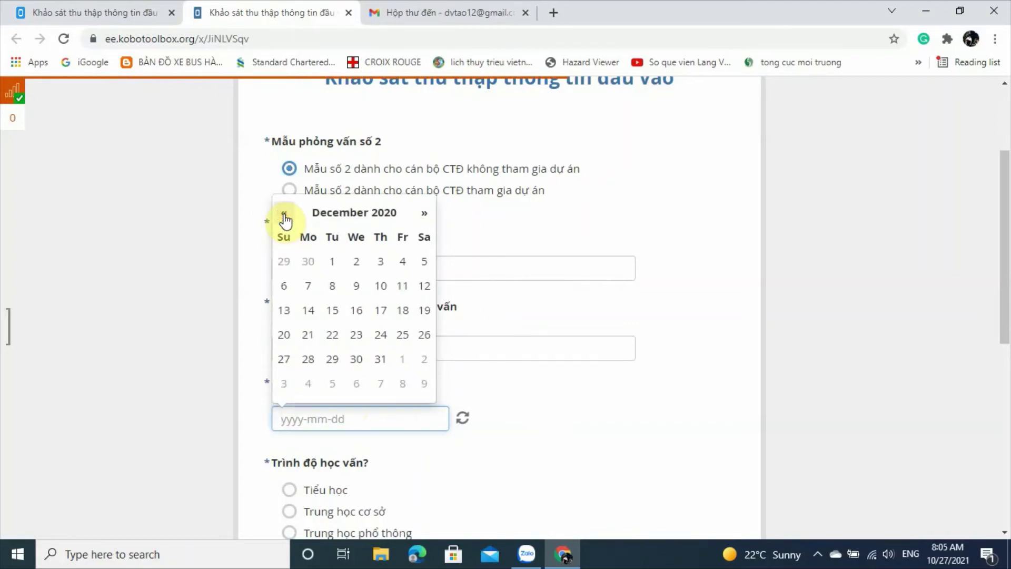
click(333, 342)
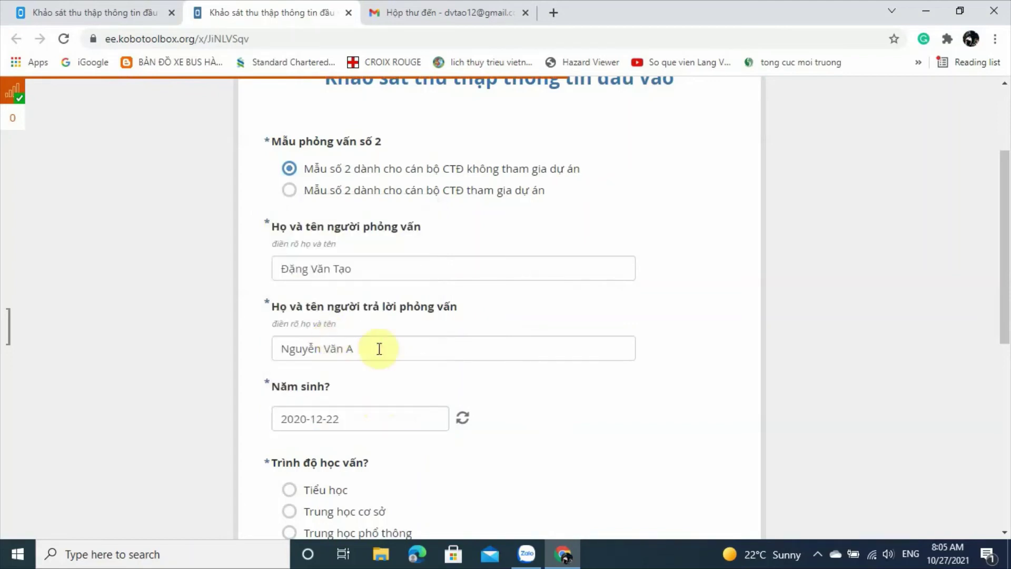
Answer the education level question "Trình độ học vấn?" with "Trung học cơ sở".
scroll(578, 417, down, 4)
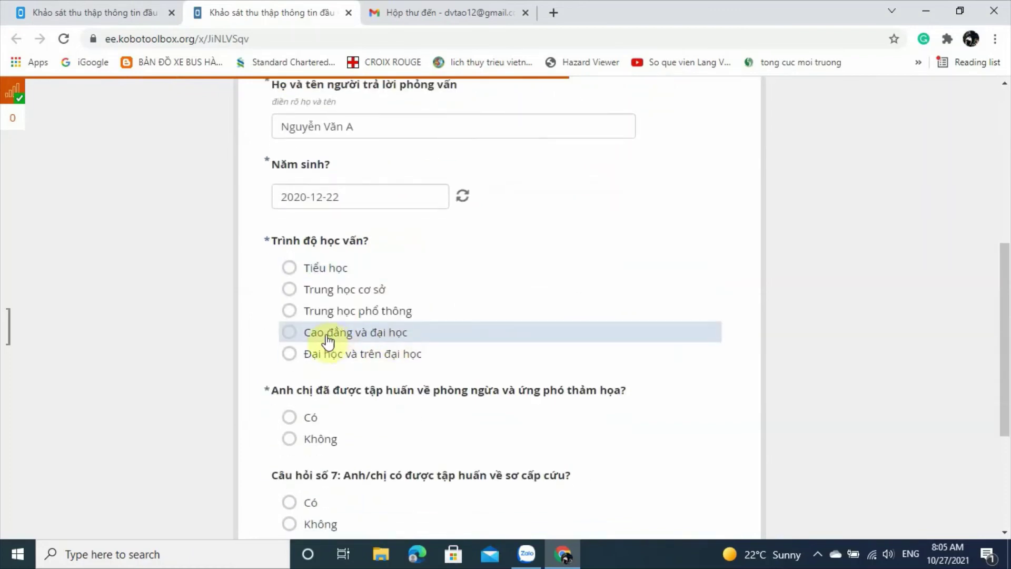
click(292, 330)
click(290, 289)
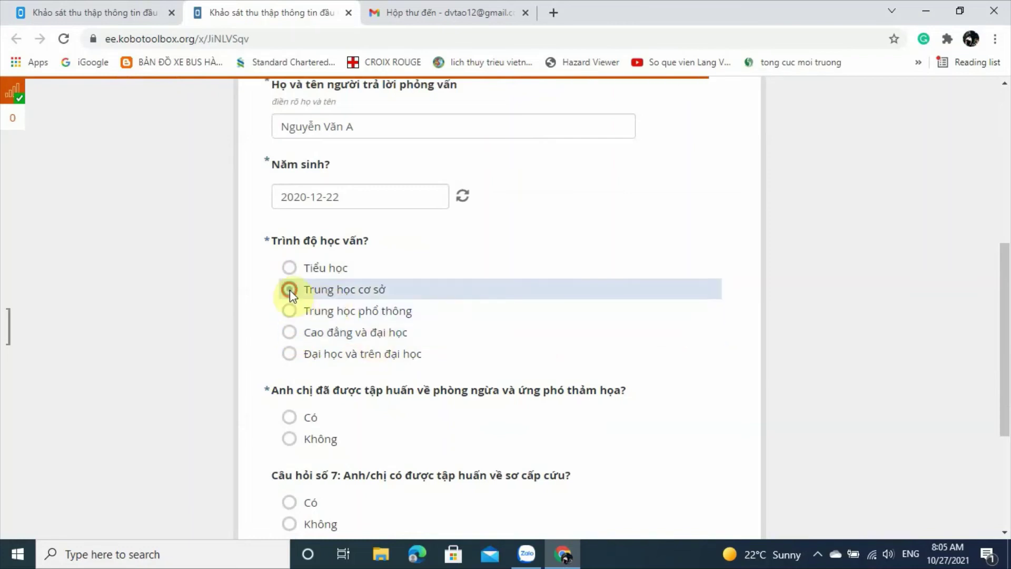
Answer "Có" to the disaster prevention training question and "Không" to question 7 on first aid training.
scroll(725, 286, down, 1)
scroll(722, 285, down, 3)
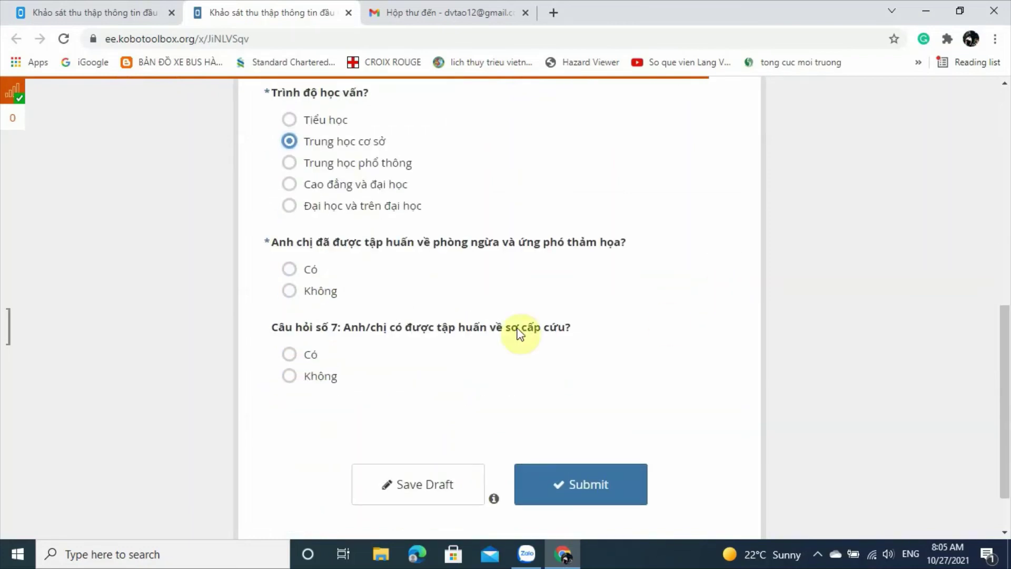
click(291, 273)
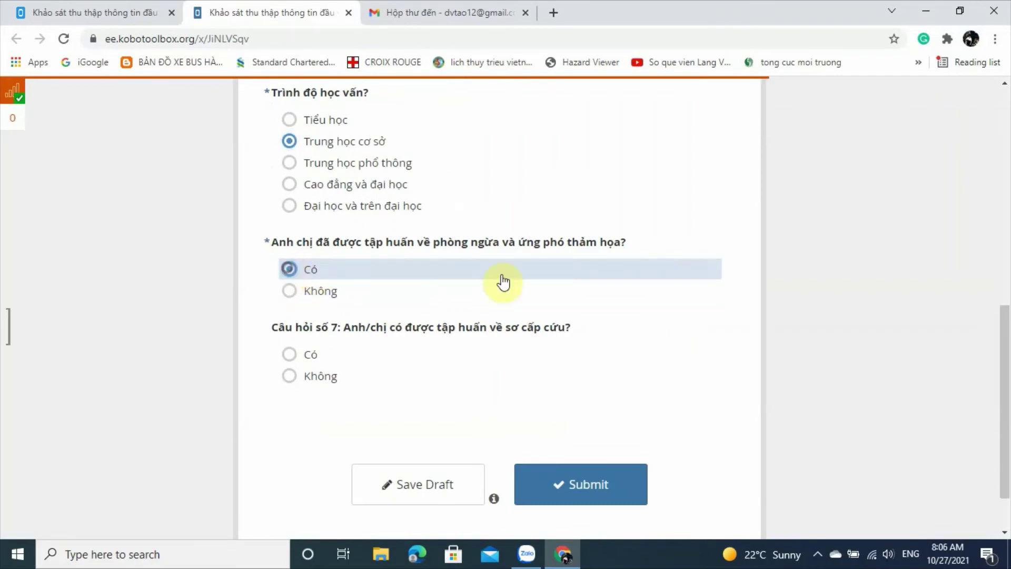
scroll(703, 351, down, 2)
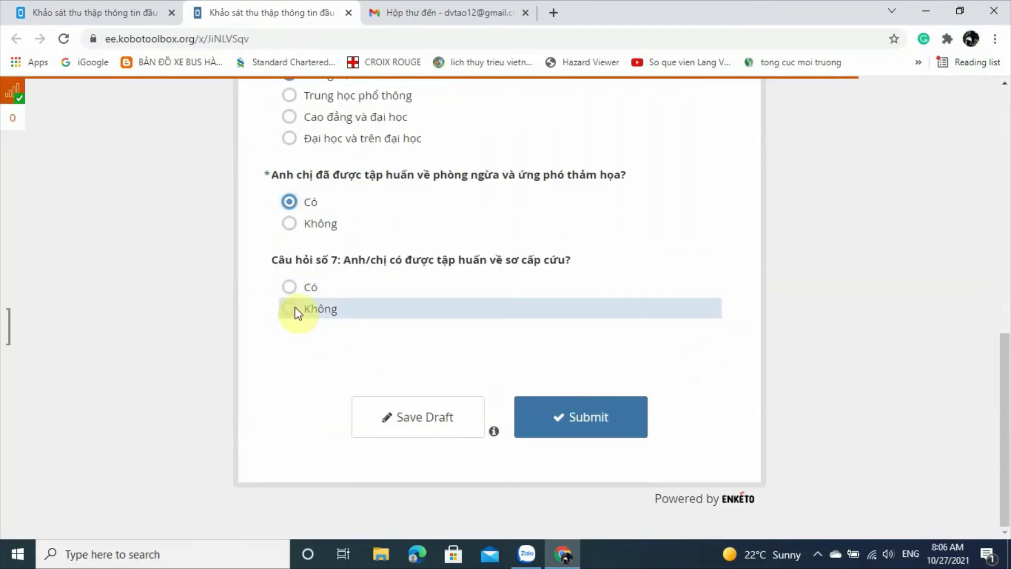
click(291, 308)
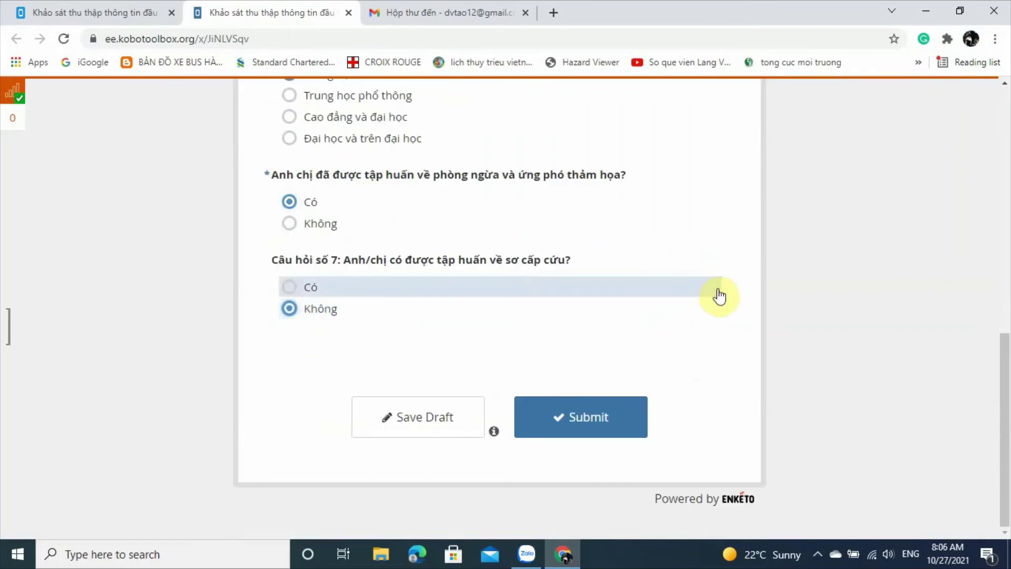
Submit the completed survey record and dismiss the resulting dialog.
click(598, 424)
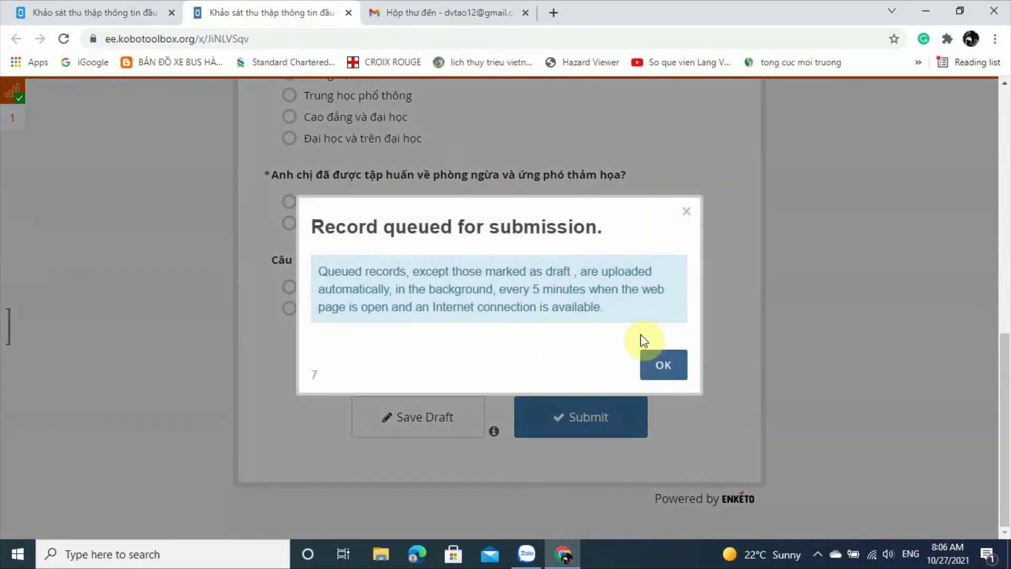
click(656, 368)
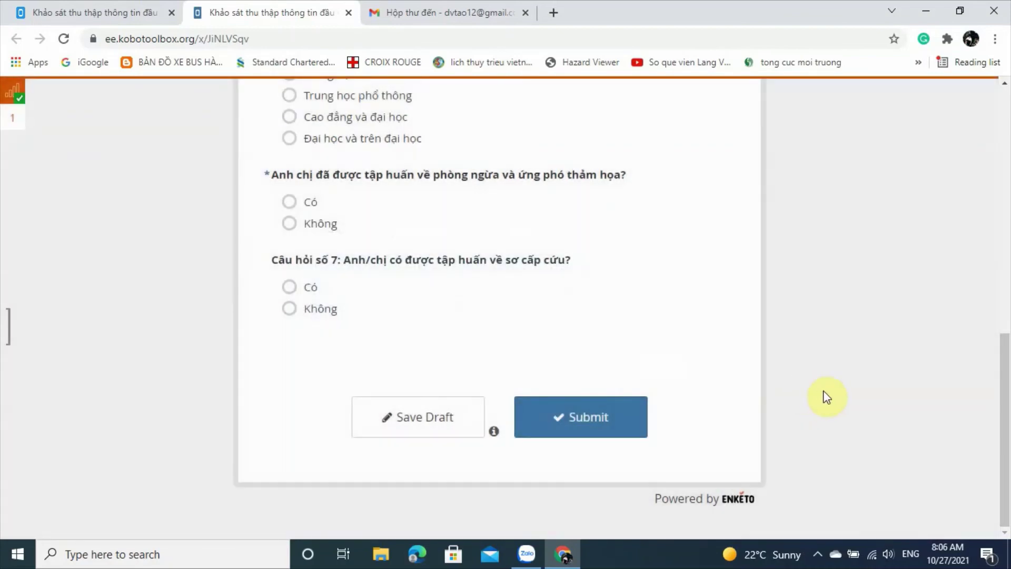
scroll(829, 396, up, 3)
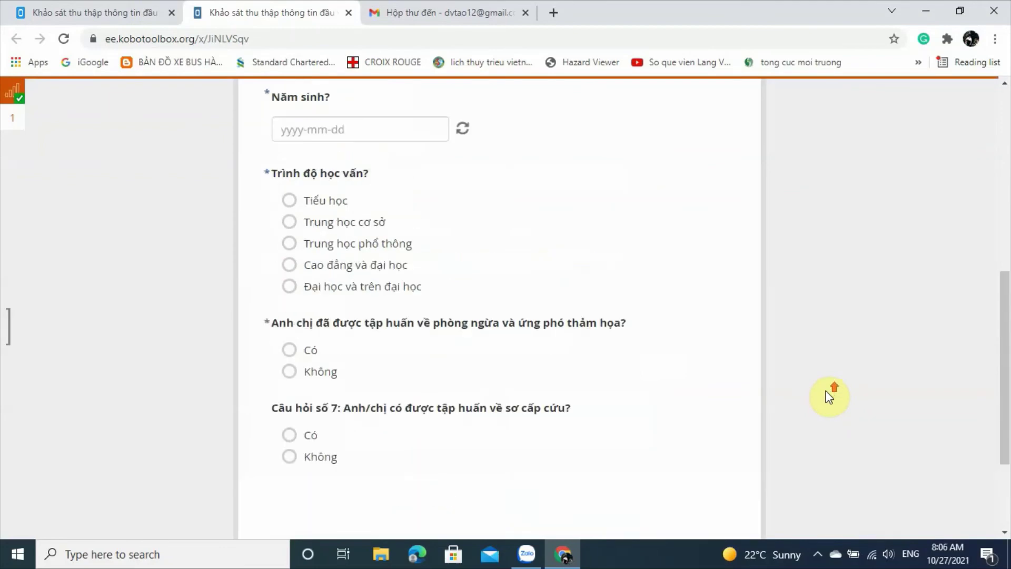
Copy the web form's address and paste it into the message to the "DA USAID NCNL21-23" group in Zalo.
click(263, 43)
key(ctrl+c)
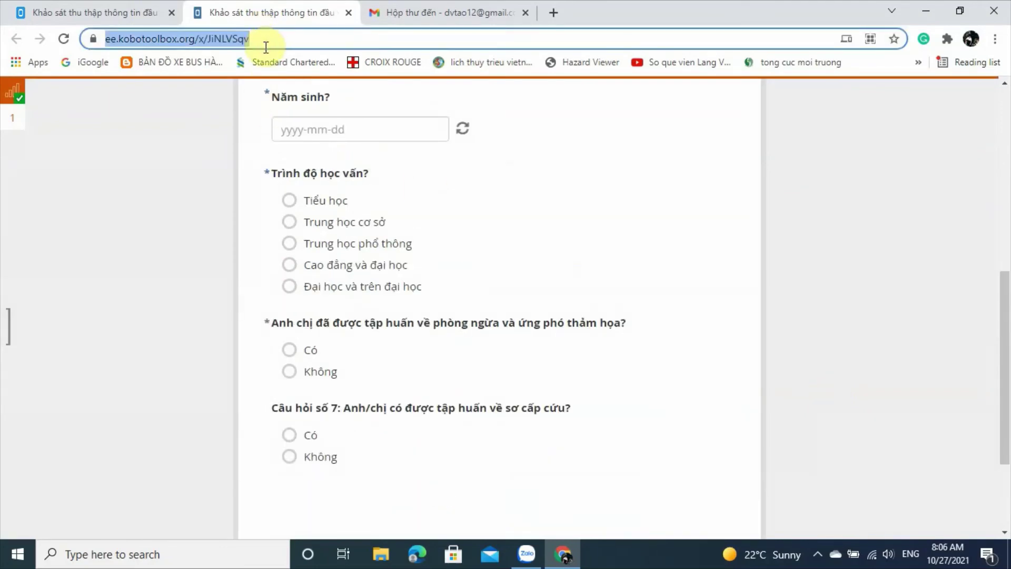
click(526, 554)
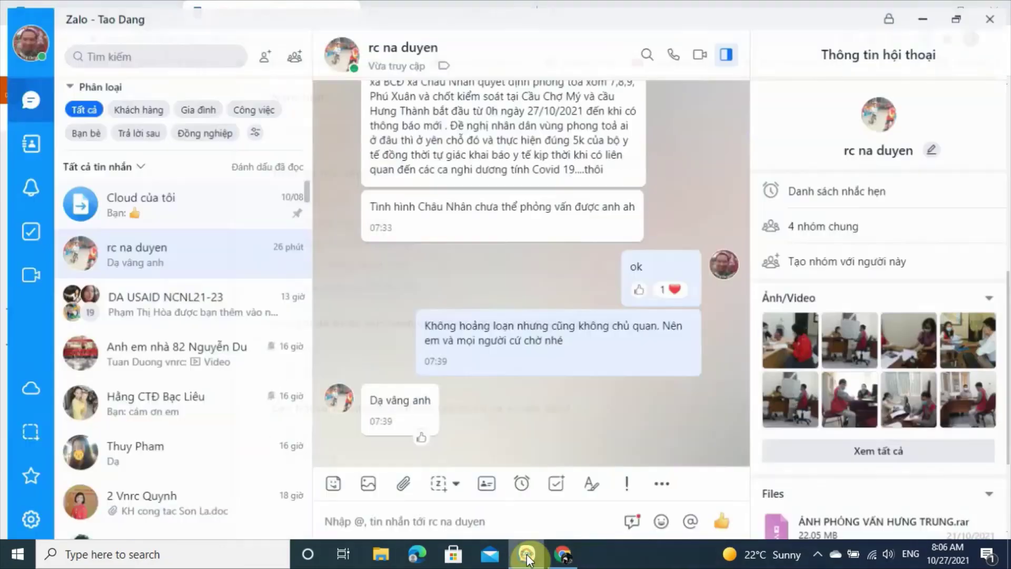
click(188, 292)
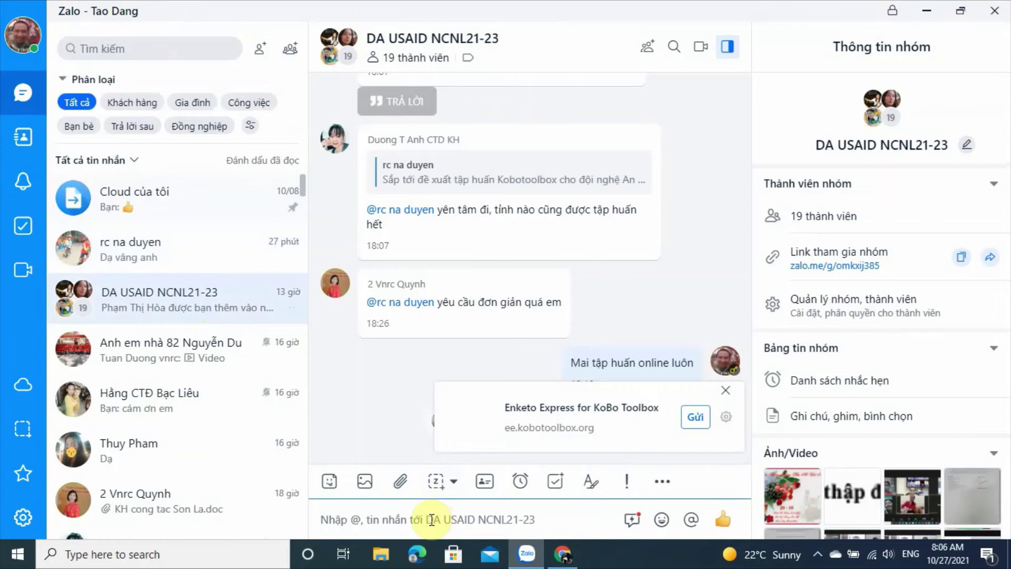
click(432, 520)
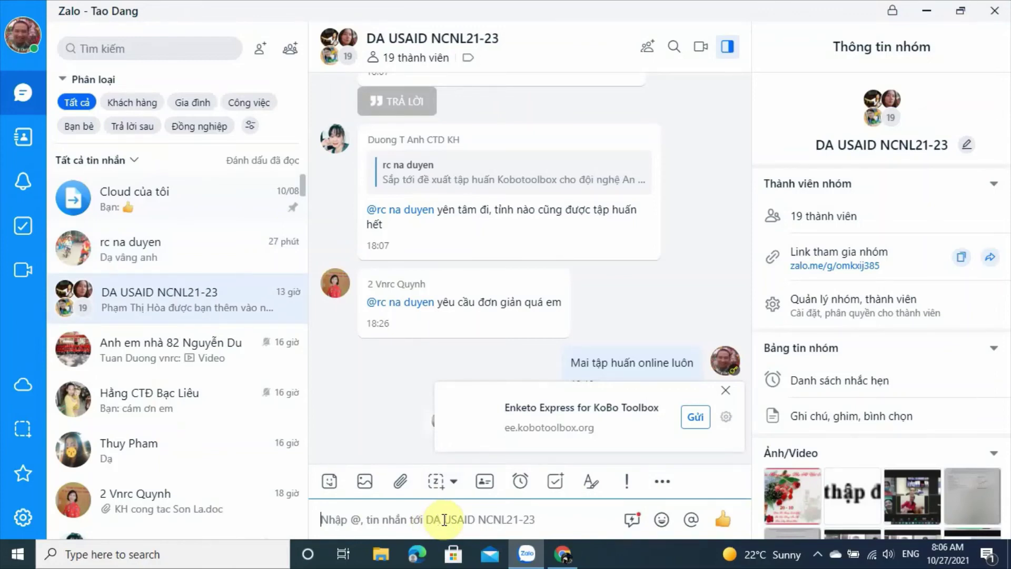
key(ctrl+v)
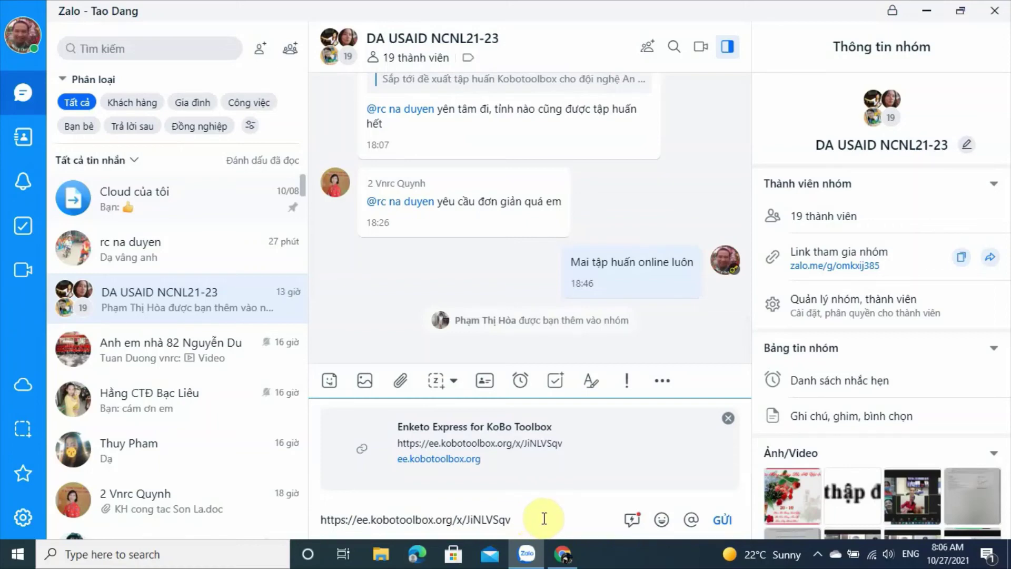
Switch back to Chrome and return to the beginning of the blank survey form.
click(566, 560)
scroll(674, 450, up, 8)
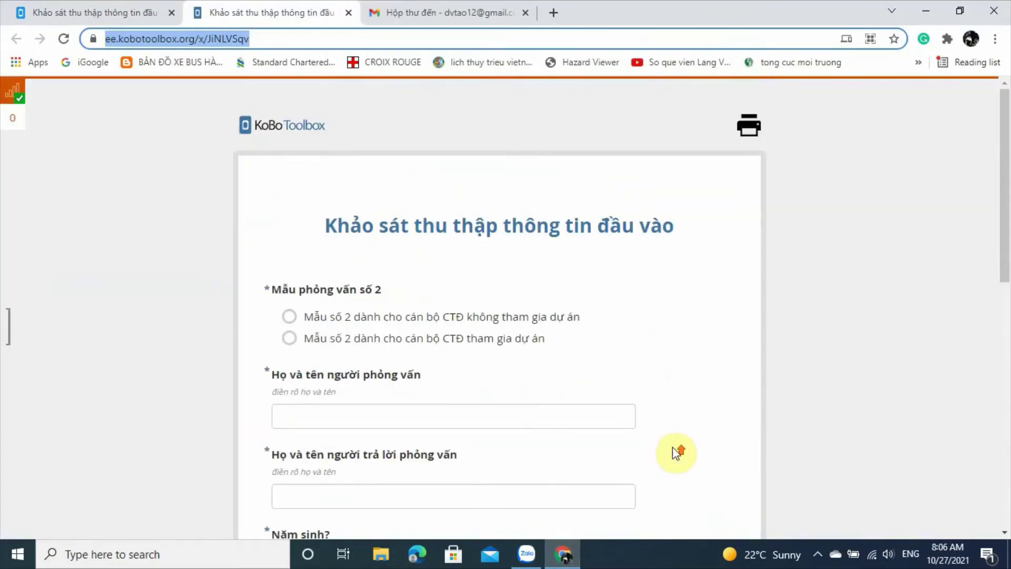
Close the web form and review the submission chart and totals in the project summary.
click(349, 12)
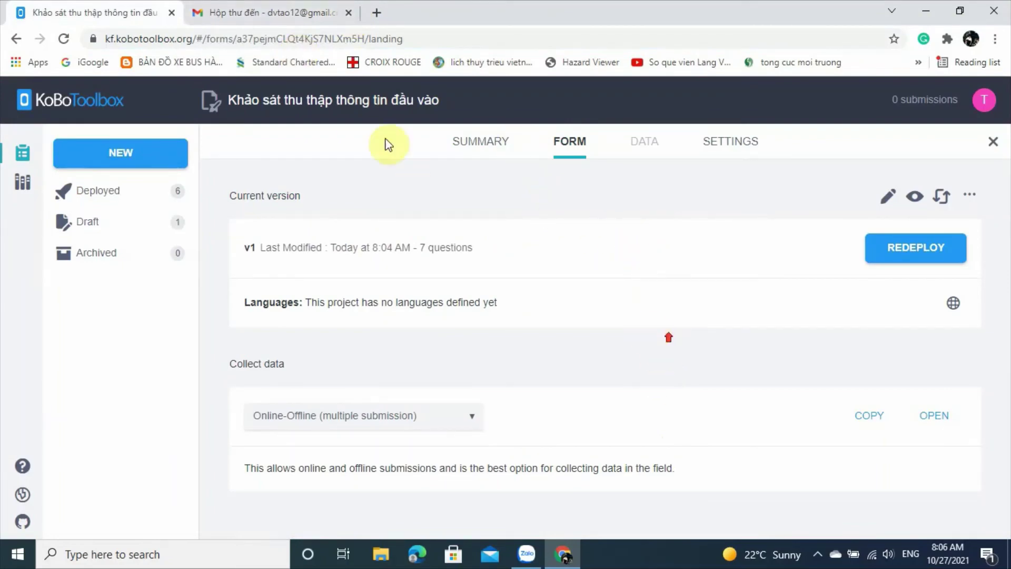
click(460, 149)
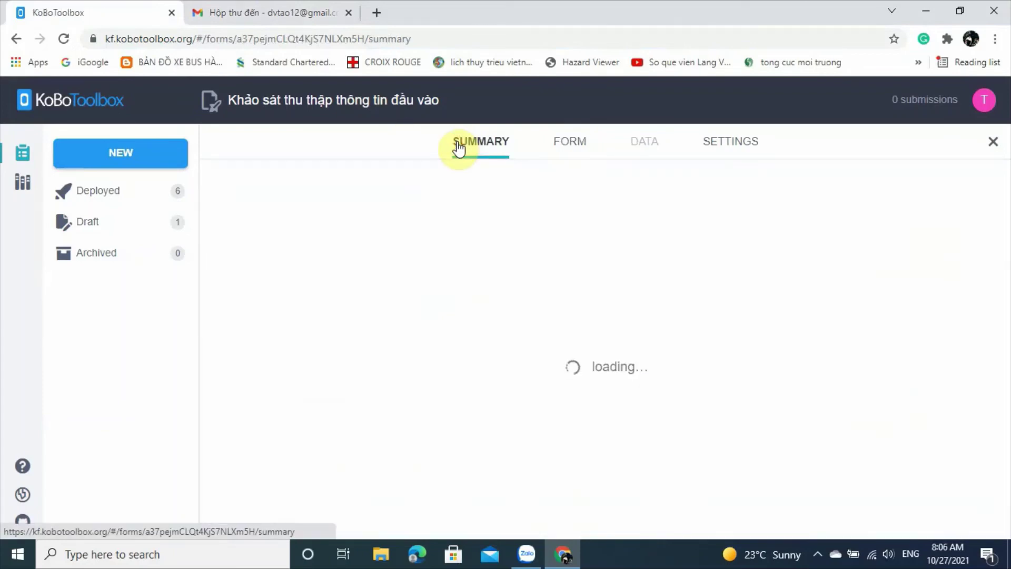
scroll(650, 327, down, 5)
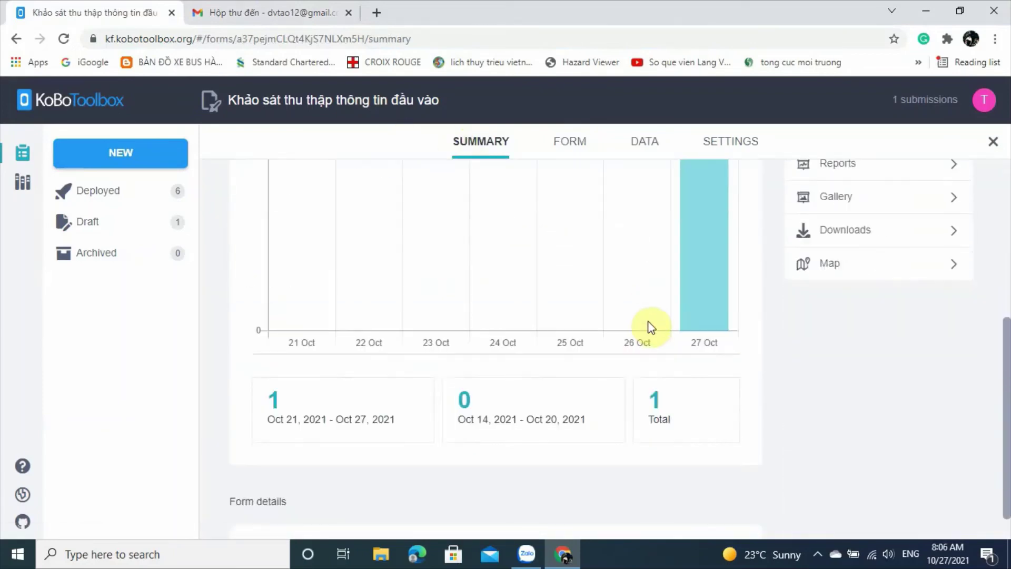
scroll(690, 358, up, 3)
scroll(690, 379, down, 3)
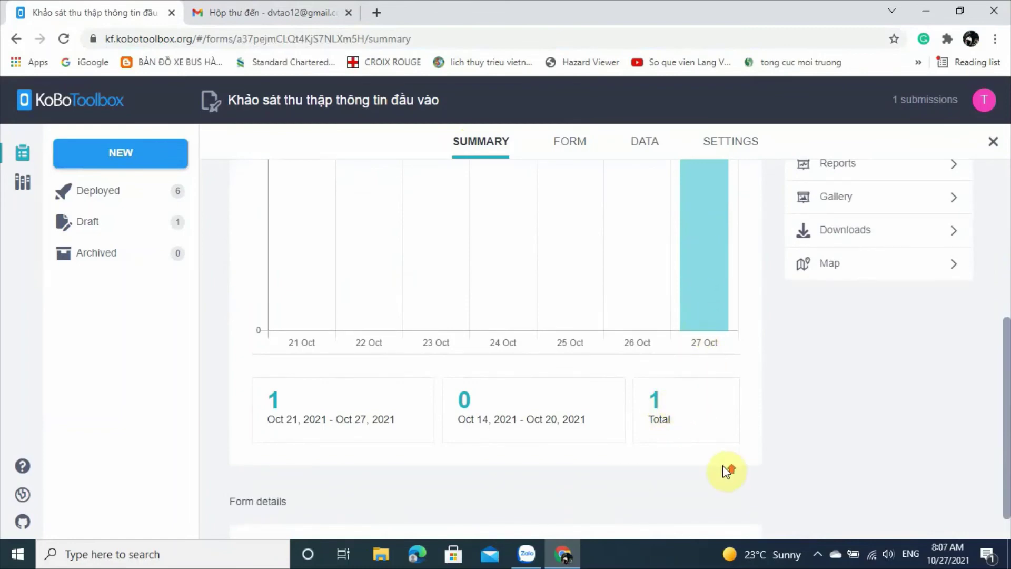
scroll(723, 466, up, 5)
Display the project's submitted data as a table to look over the recorded answers.
click(574, 143)
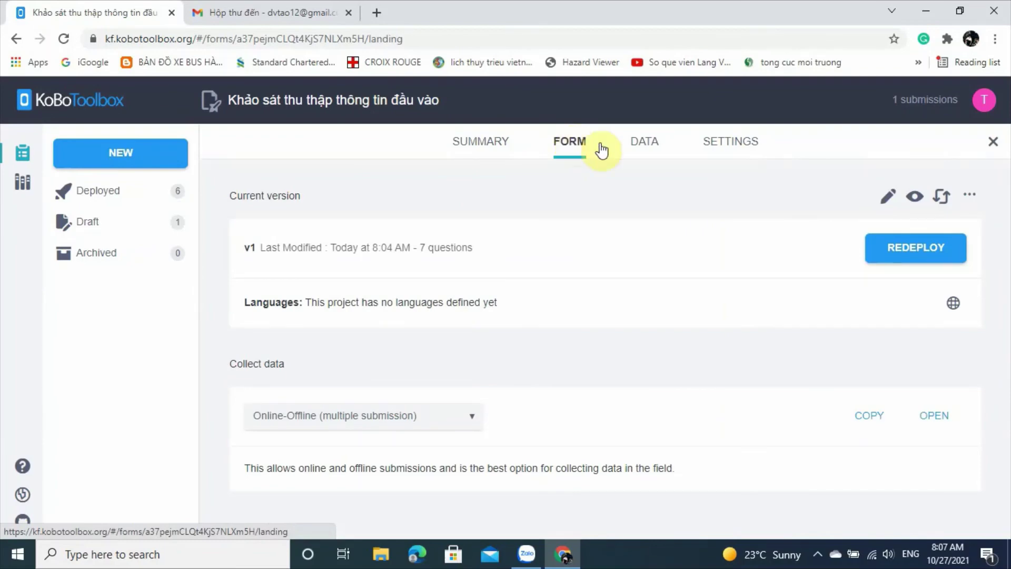
click(647, 150)
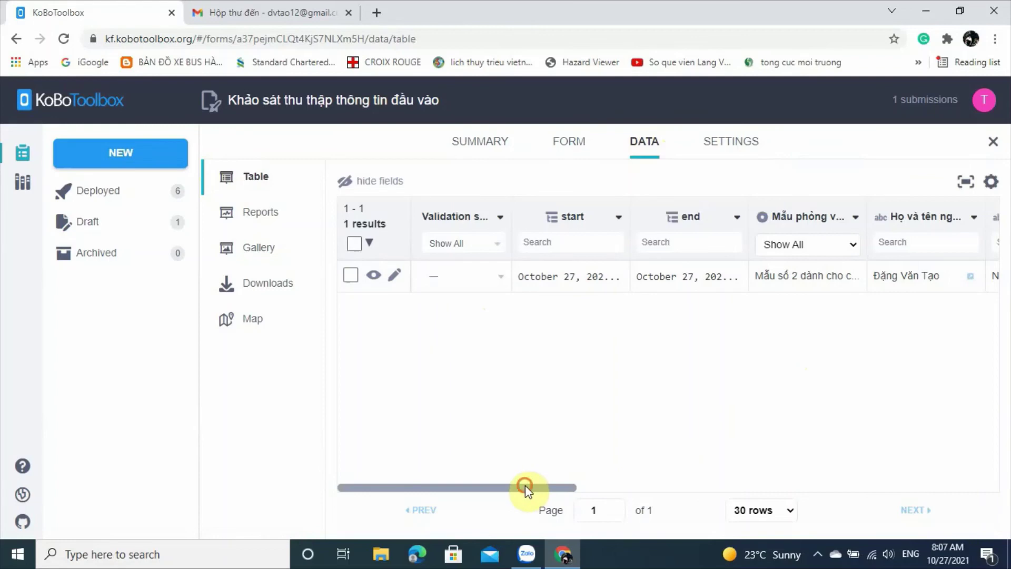
mouse_move(526, 485)
mouse_down()
mouse_move(772, 491)
mouse_move(458, 456)
mouse_move(1006, 497)
mouse_move(517, 476)
mouse_up()
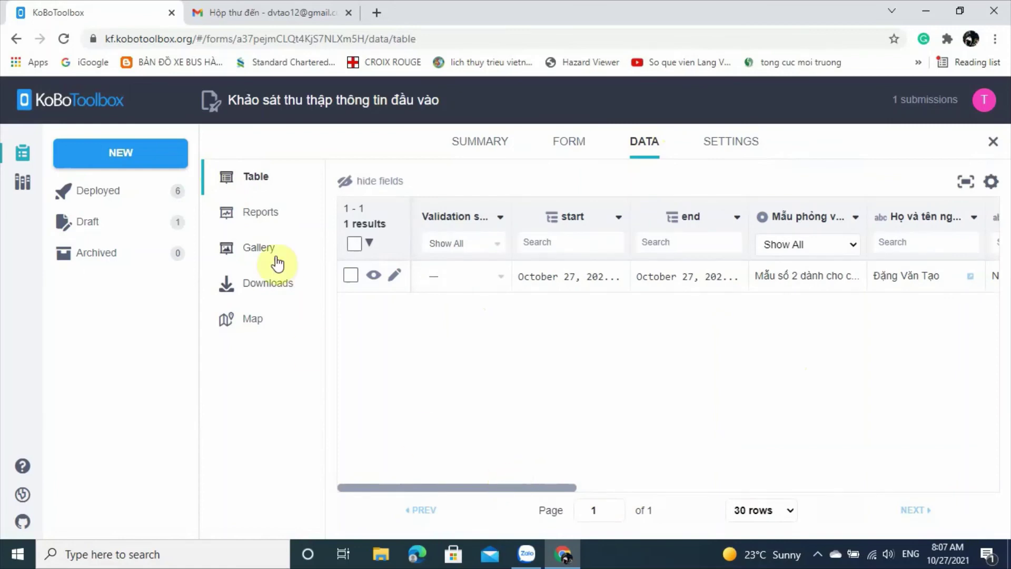
Open the automated report on the submissions and check which custom report options are available.
click(255, 213)
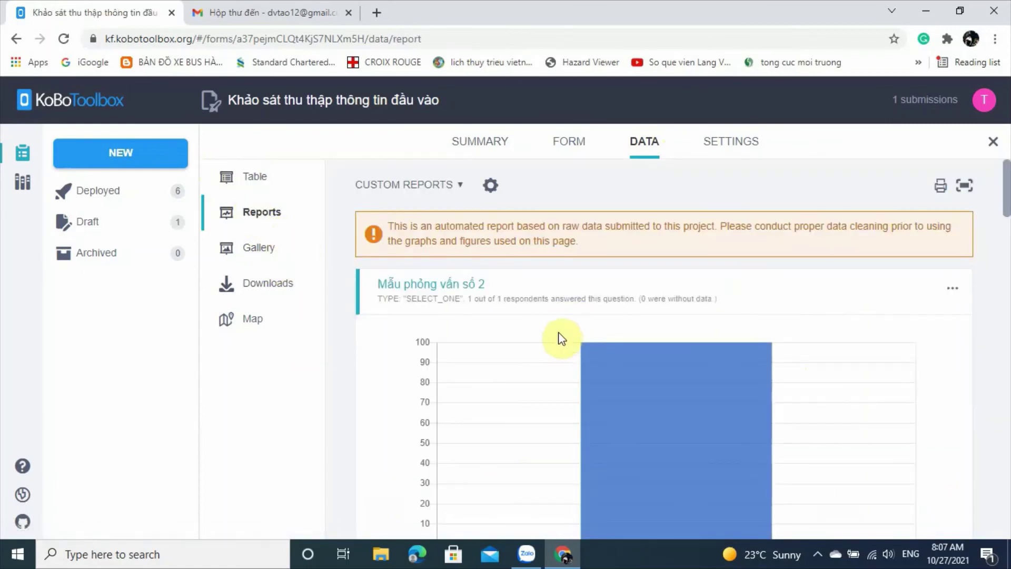
click(461, 185)
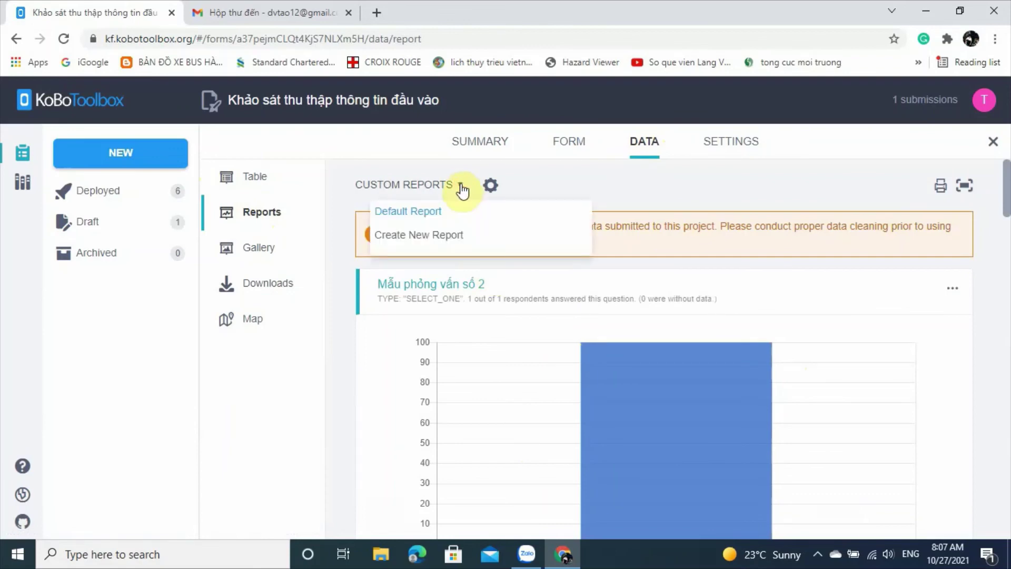
click(411, 185)
mouse_move(663, 392)
Examine the report's charts and frequency tables for every survey question, from the interview form type to the final question.
scroll(664, 393, down, 1)
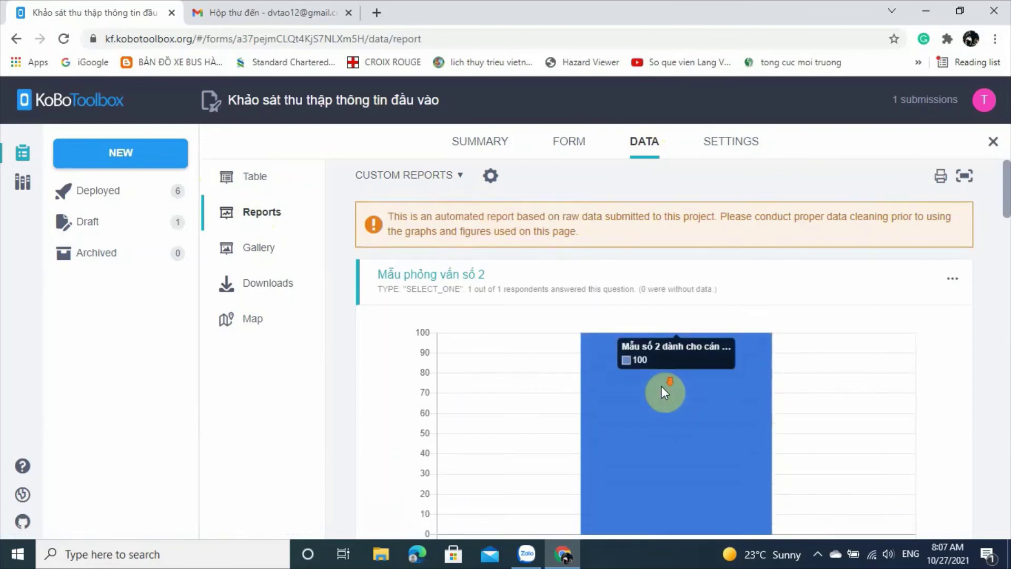
scroll(662, 386, down, 3)
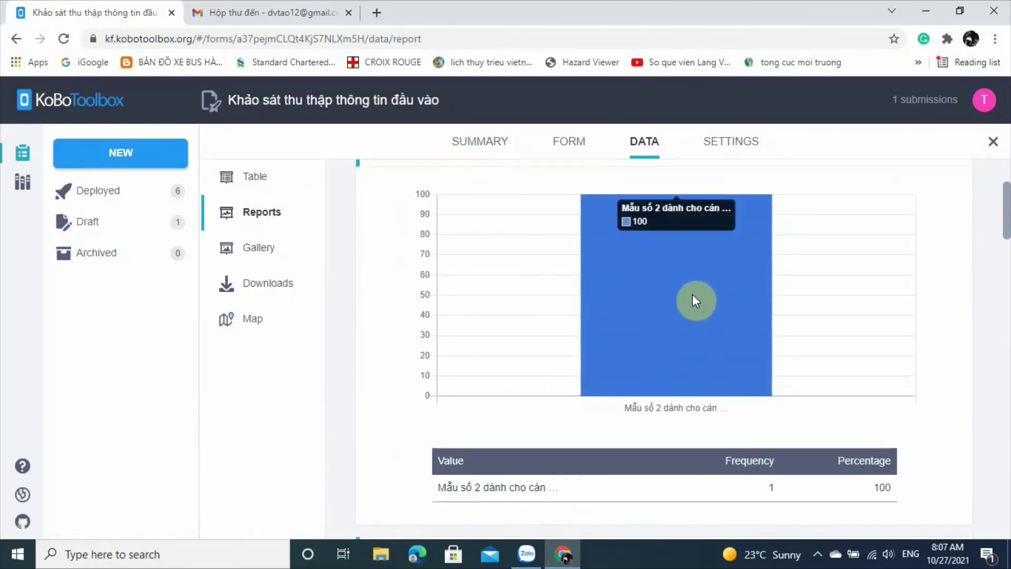
scroll(695, 298, down, 5)
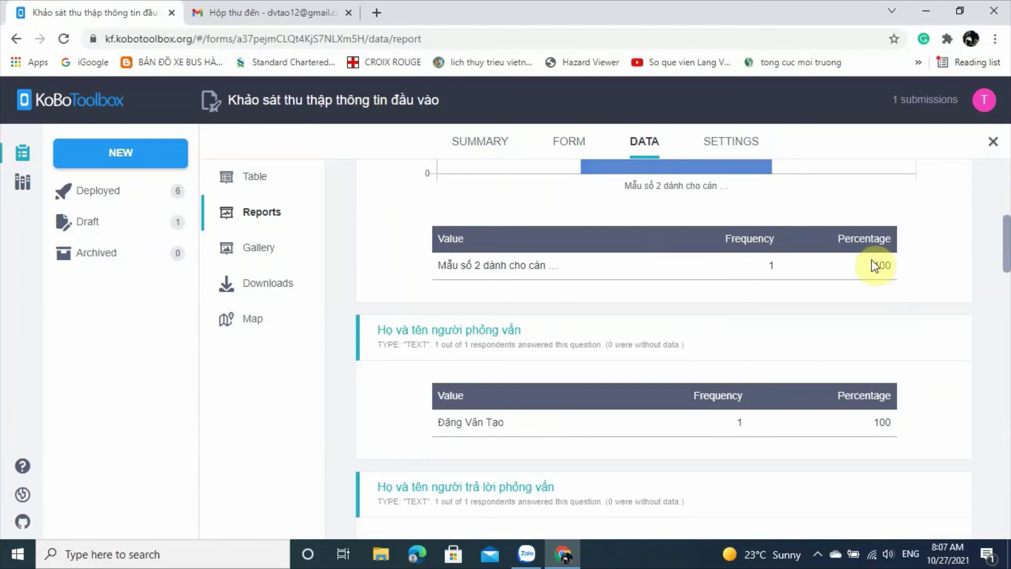
scroll(768, 324, down, 7)
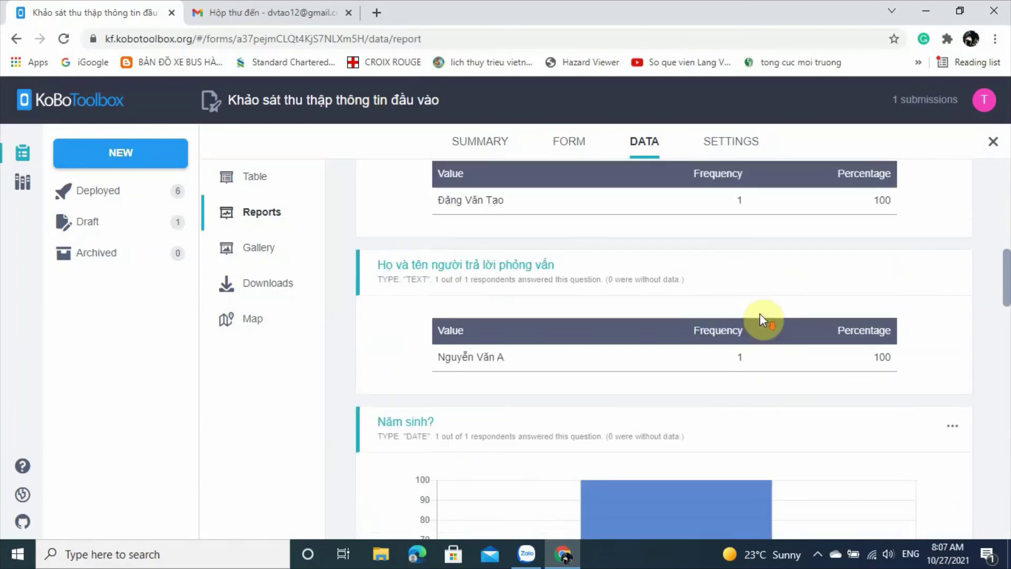
scroll(760, 312, up, 1)
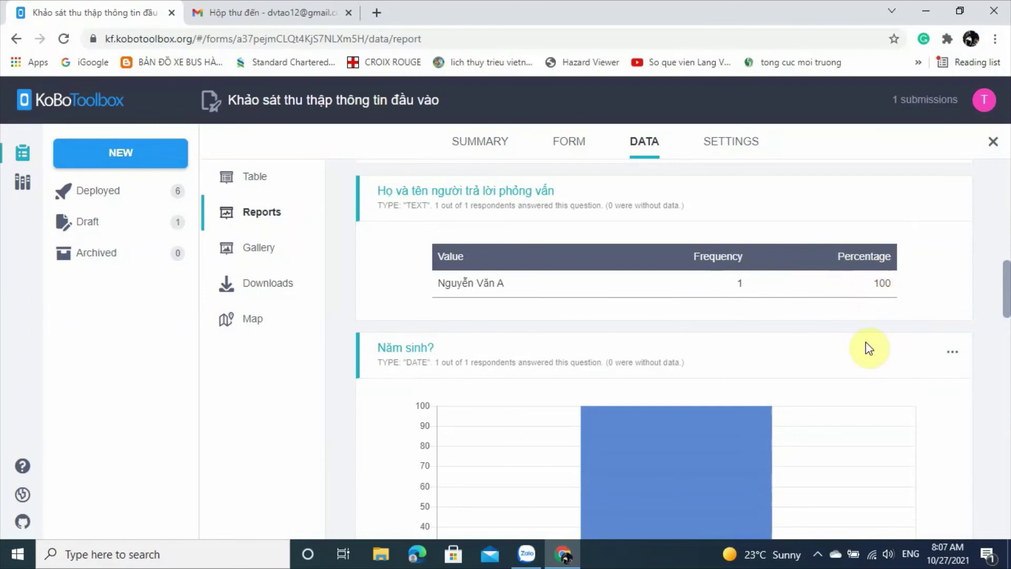
scroll(869, 348, down, 3)
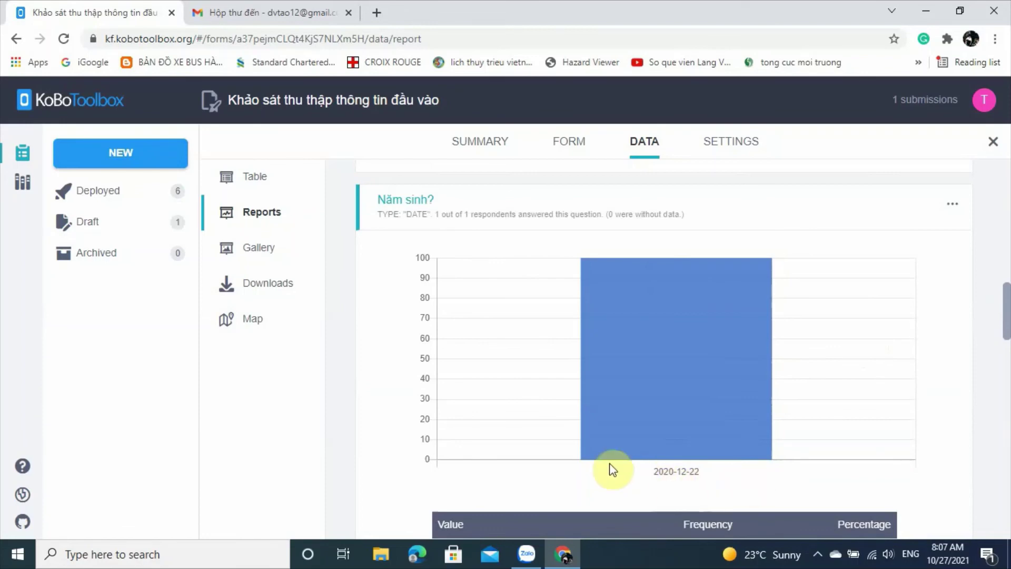
scroll(971, 406, down, 1)
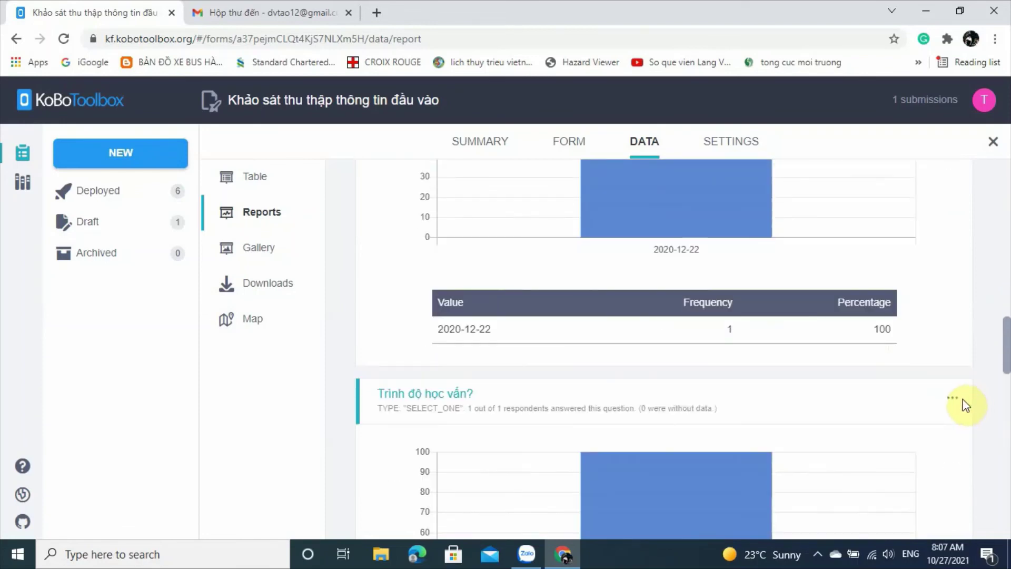
scroll(842, 359, down, 3)
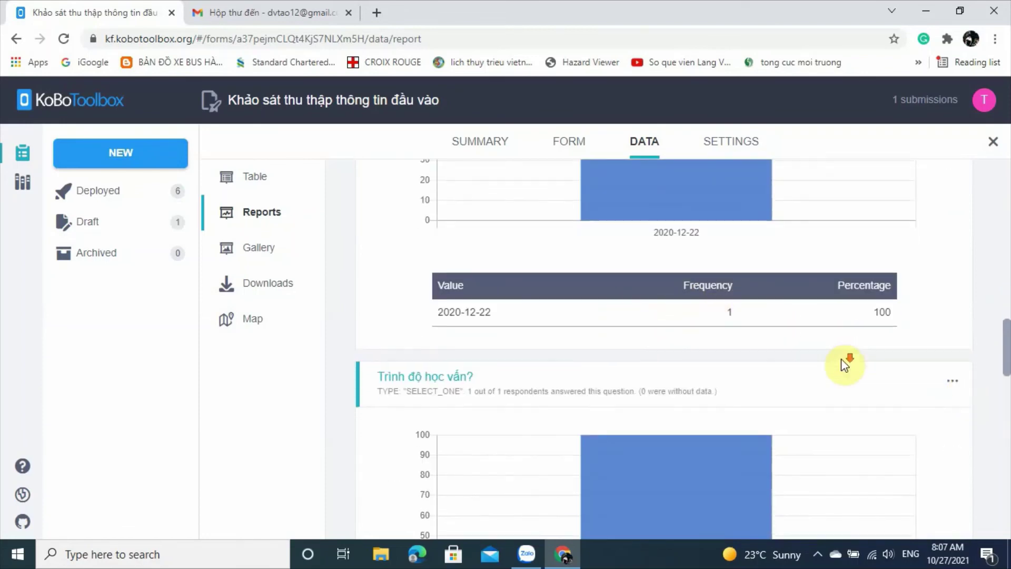
mouse_move(727, 363)
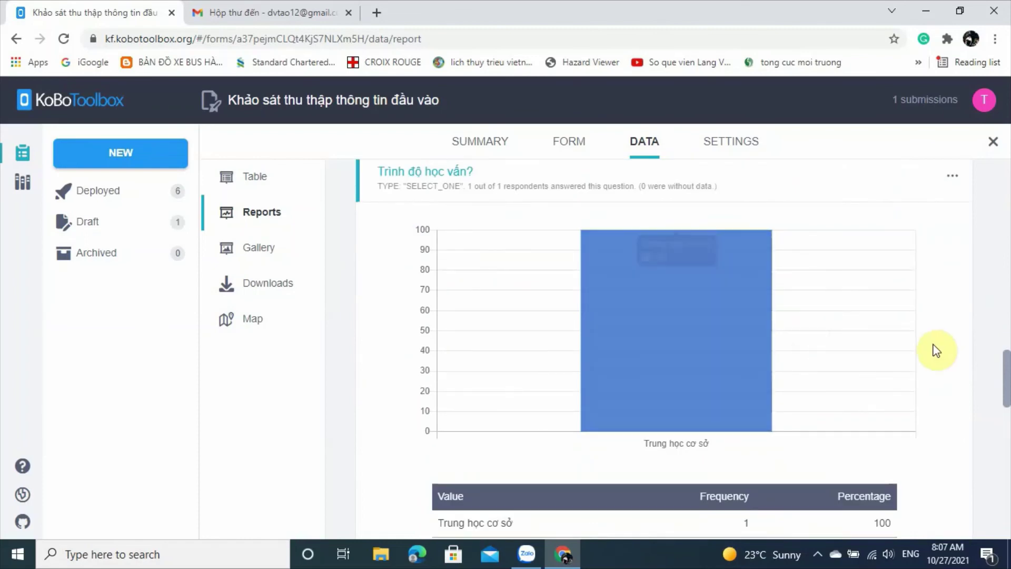
scroll(809, 294, down, 3)
scroll(878, 385, down, 9)
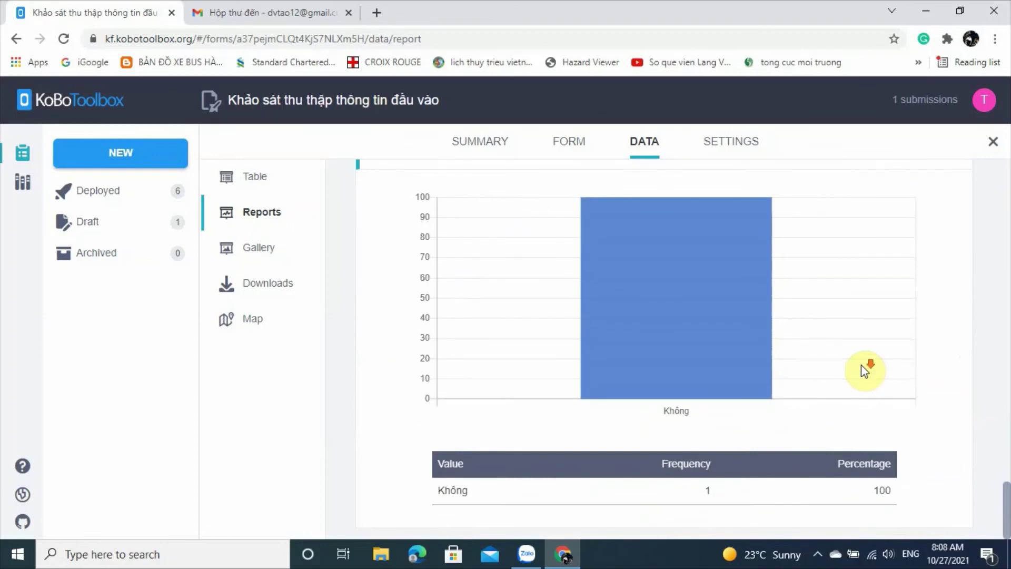
scroll(866, 379, up, 15)
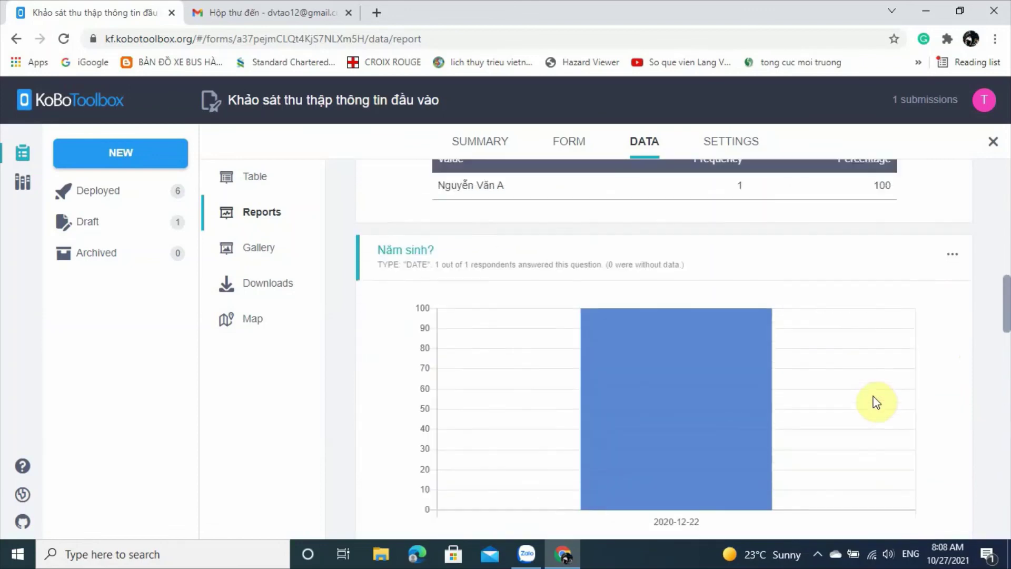
scroll(876, 403, up, 6)
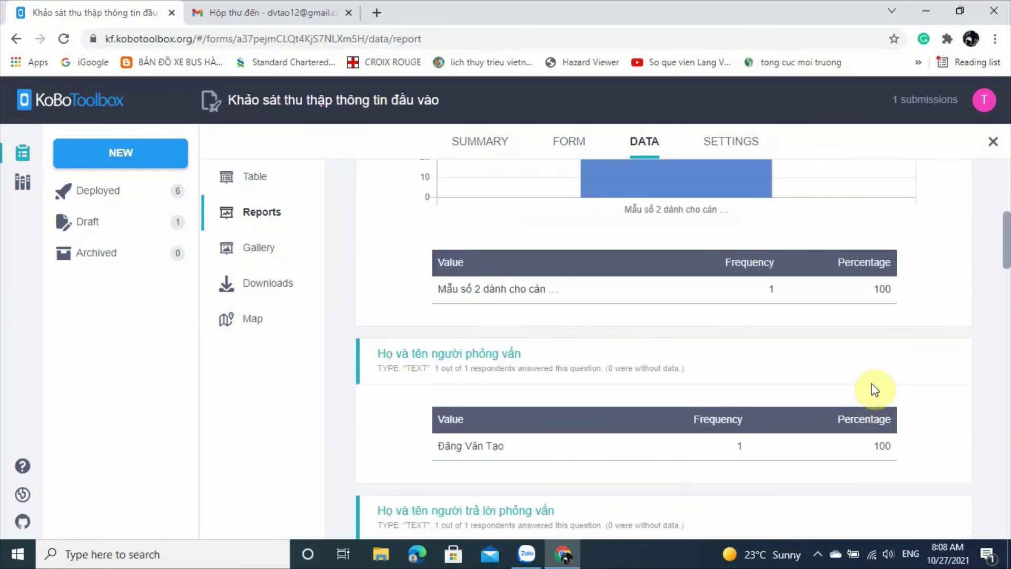
scroll(869, 392, up, 6)
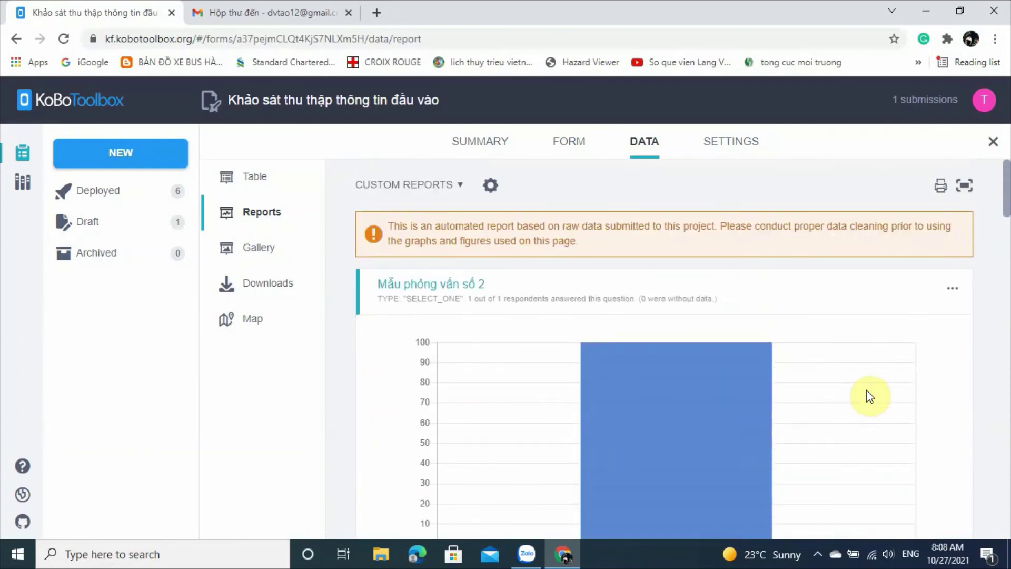
scroll(869, 396, down, 5)
scroll(866, 392, up, 5)
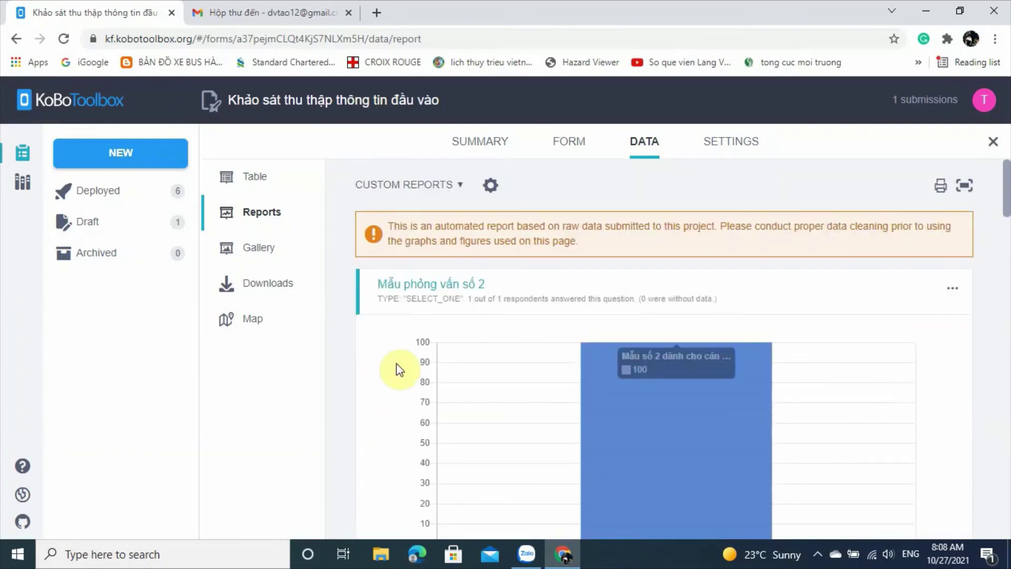
Check the project's gallery for photos submitted with the survey.
click(267, 289)
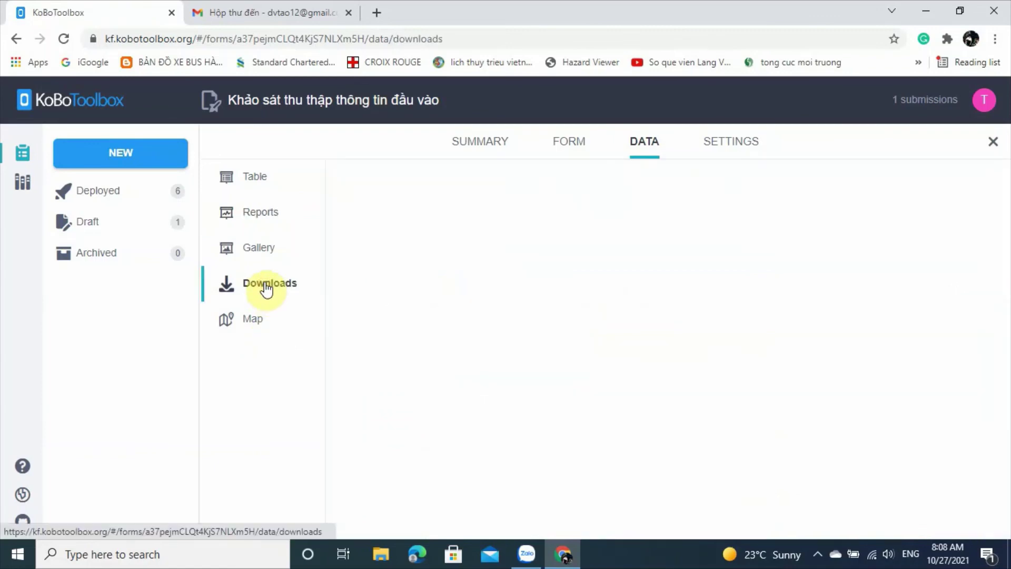
click(257, 247)
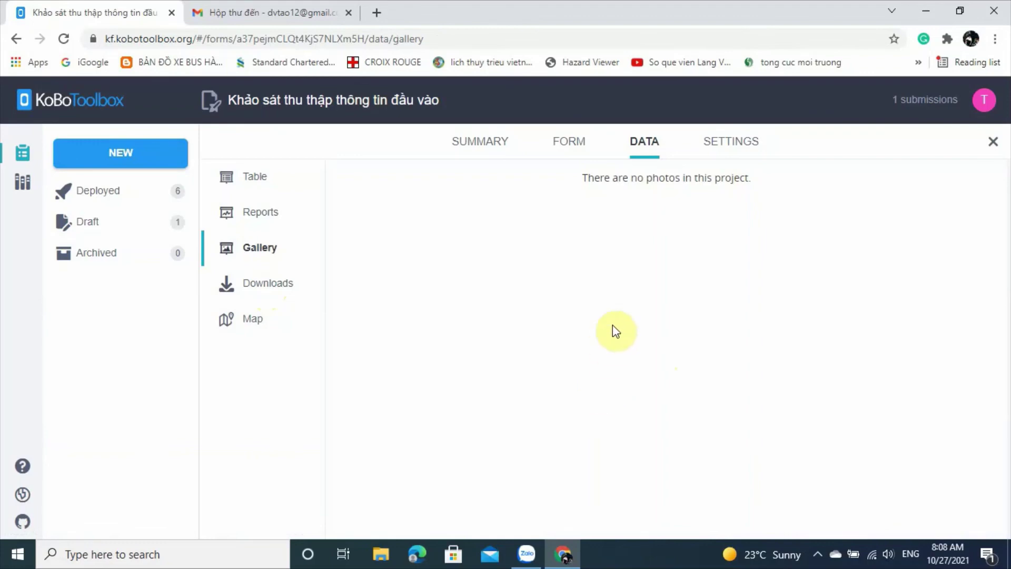
Export the survey submissions as XLS with Labels as the value and header format.
click(255, 289)
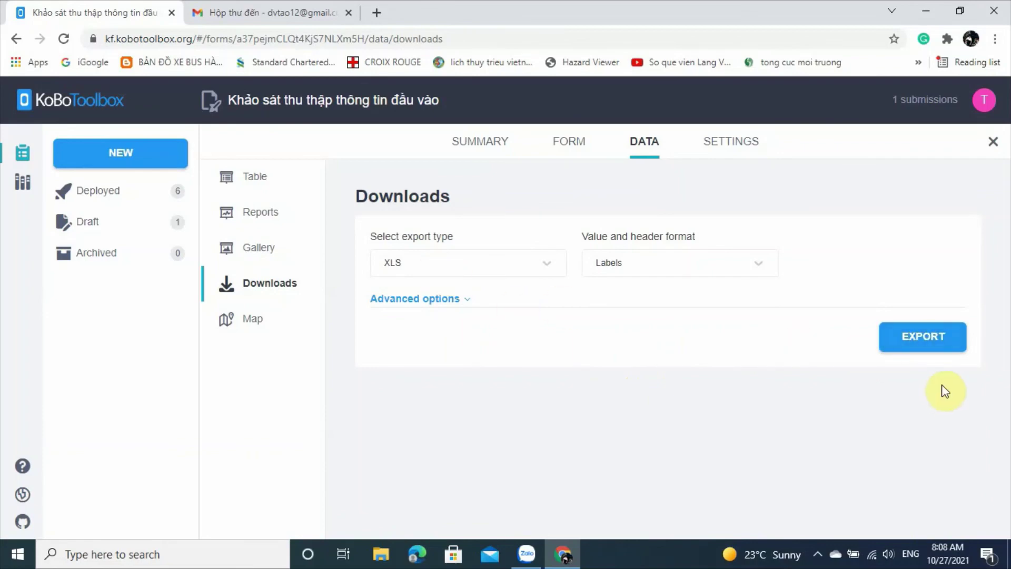
click(913, 342)
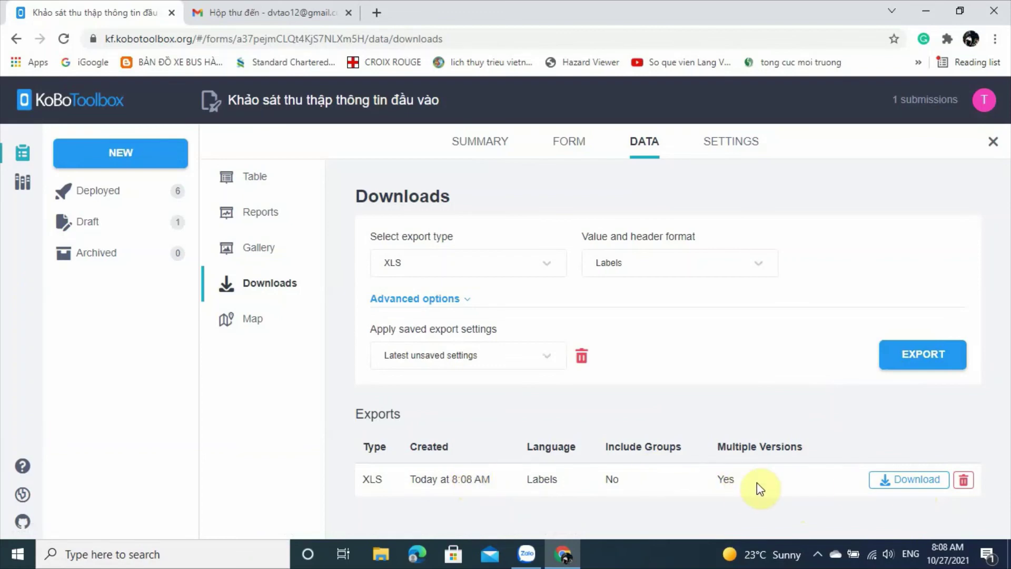
click(893, 480)
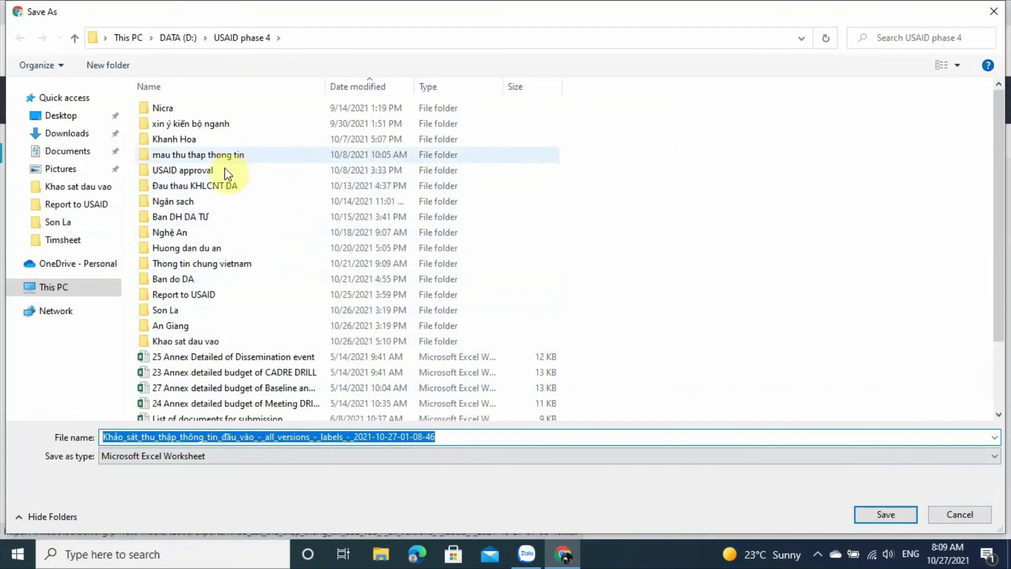
double_click(229, 342)
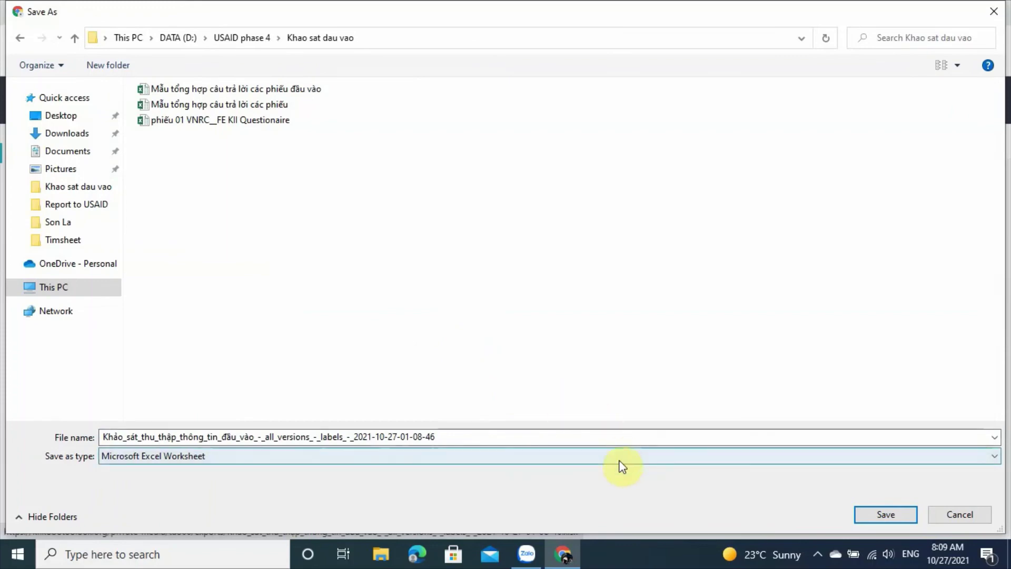
click(964, 520)
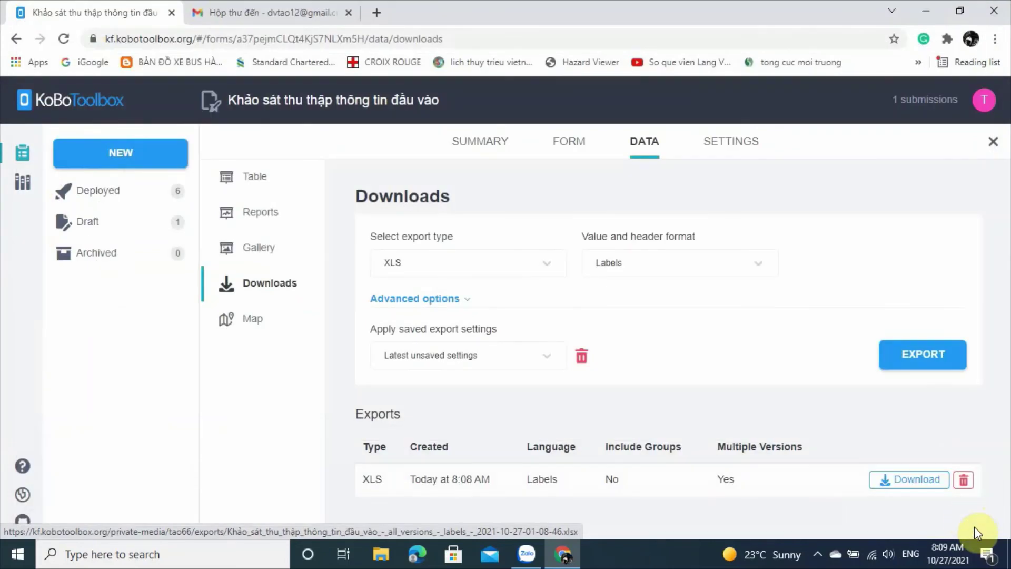
Minimize the Chrome and Zalo windows to reveal the desktop.
click(925, 9)
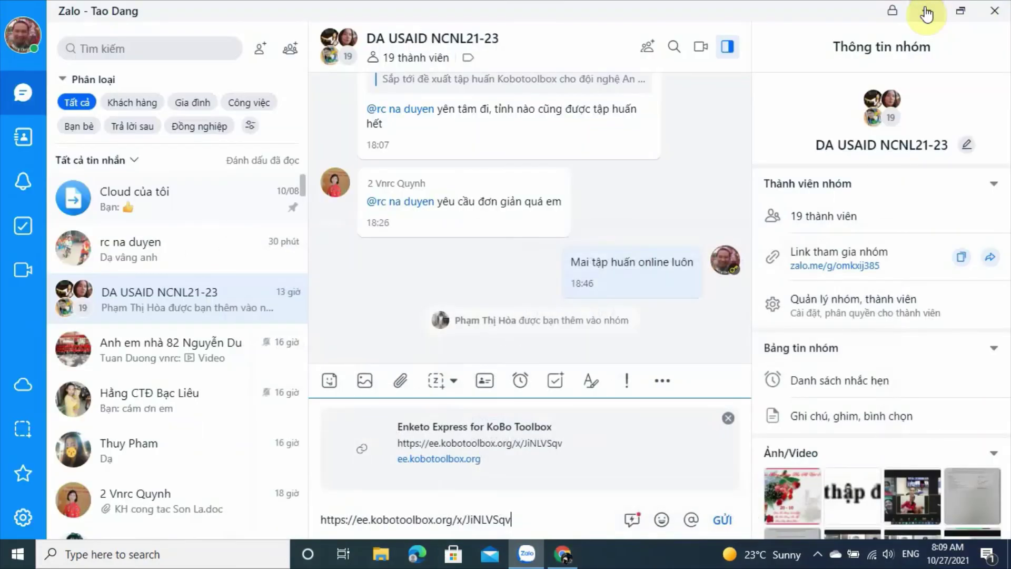
click(926, 12)
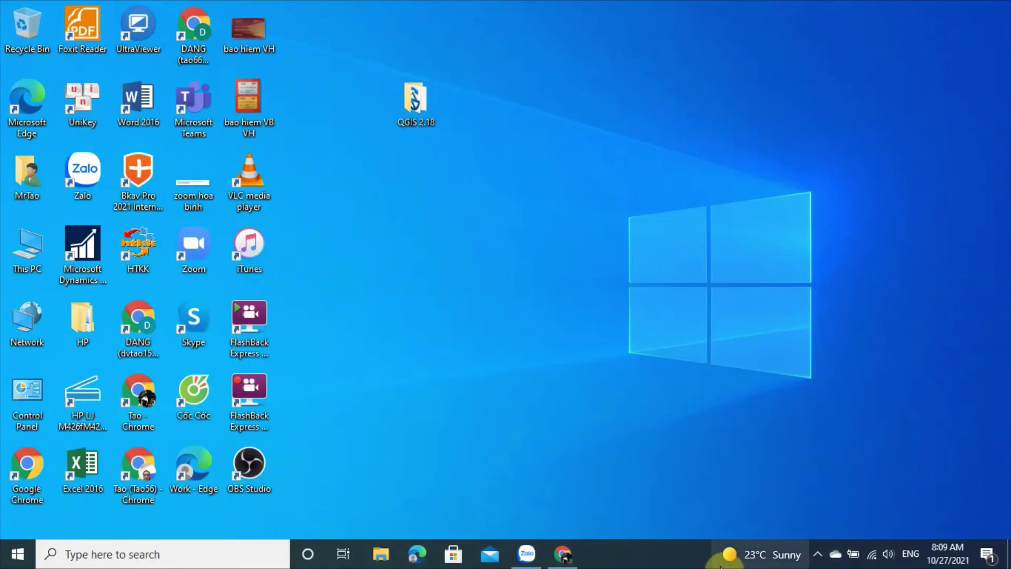
click(818, 556)
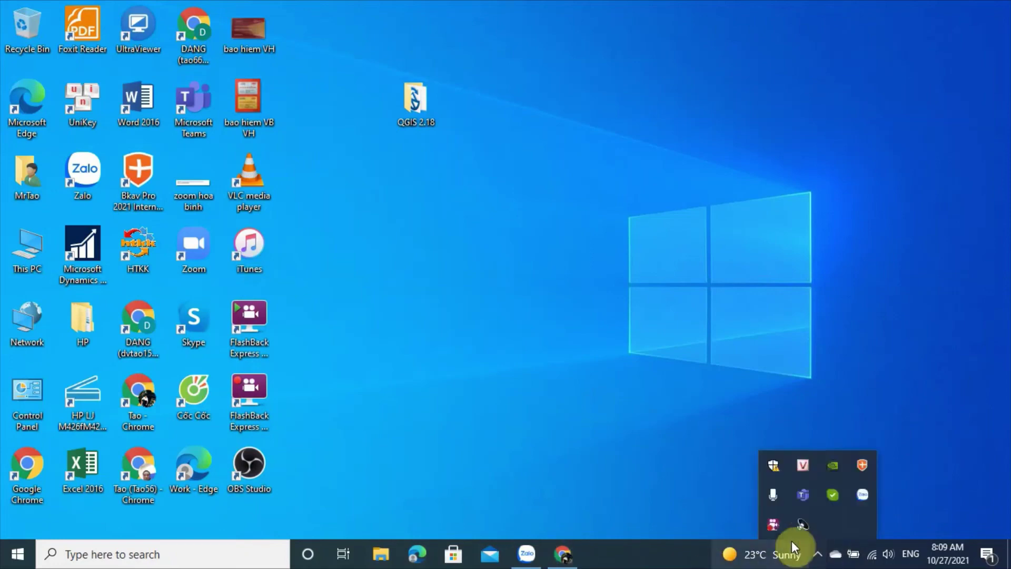
right_click(775, 529)
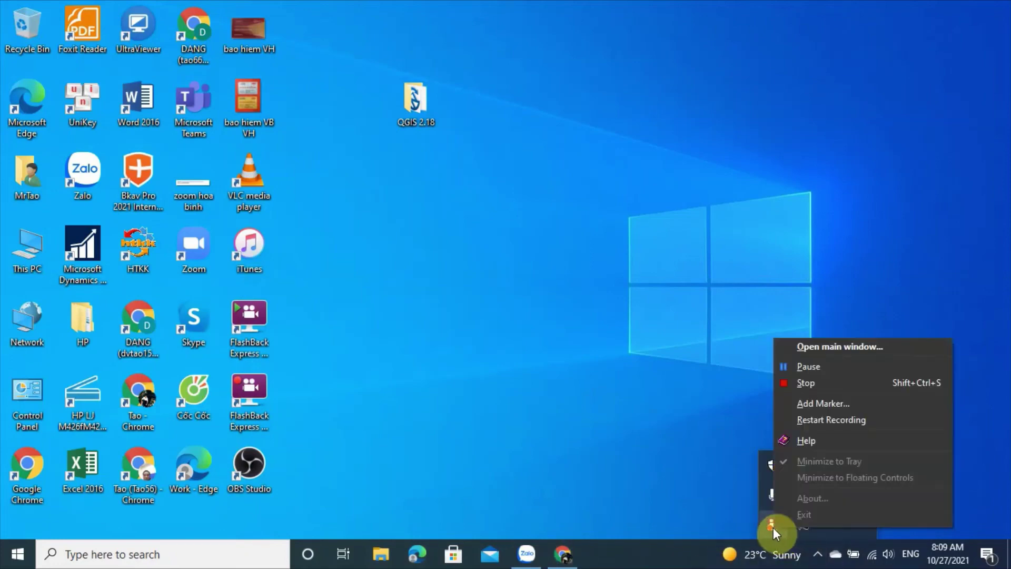